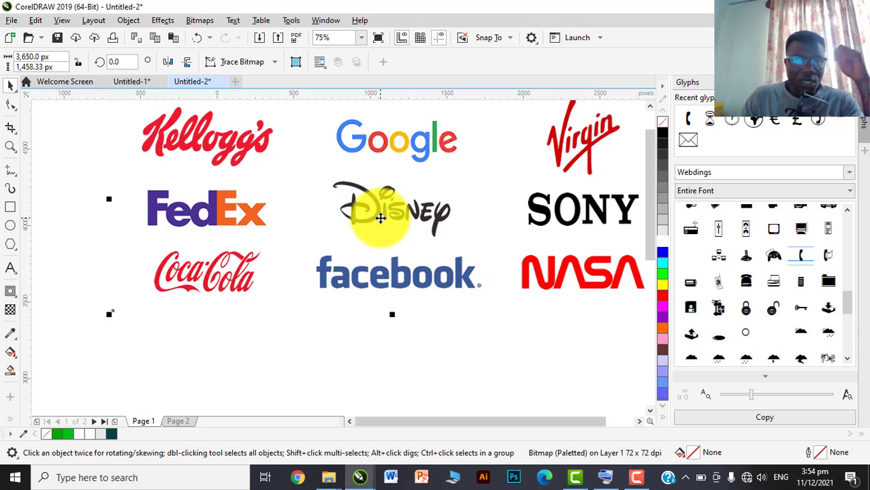
# Start an artistic text object in the empty area beside the FedEx and Kellogg's logos with the letters "Kell"
pyautogui.scroll(-4, 333, 203)
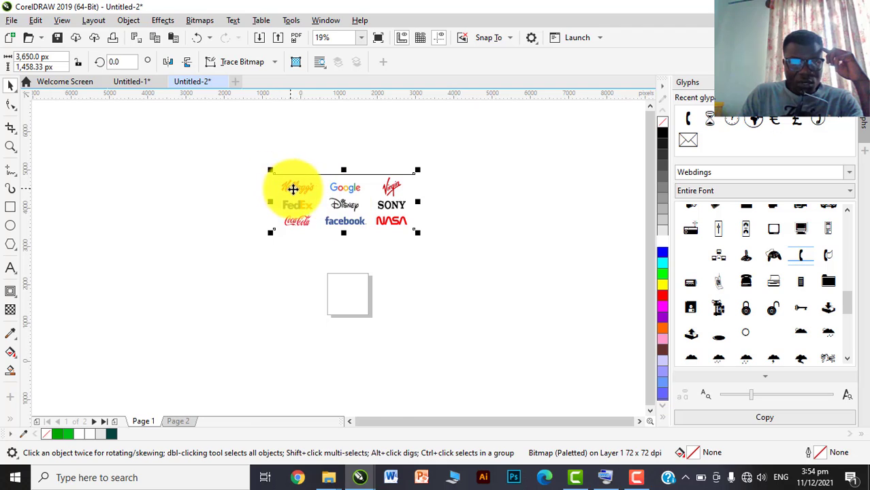
pyautogui.scroll(6, 292, 189)
pyautogui.scroll(-2, 307, 194)
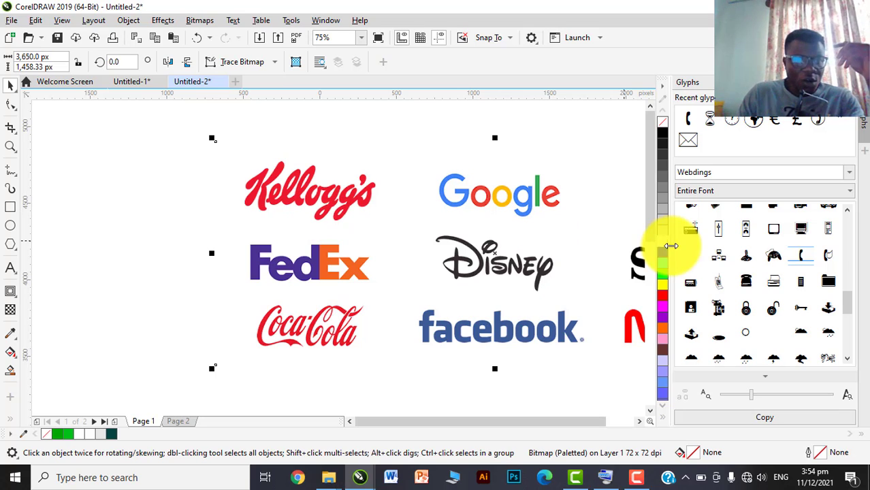
pyautogui.click(10, 268)
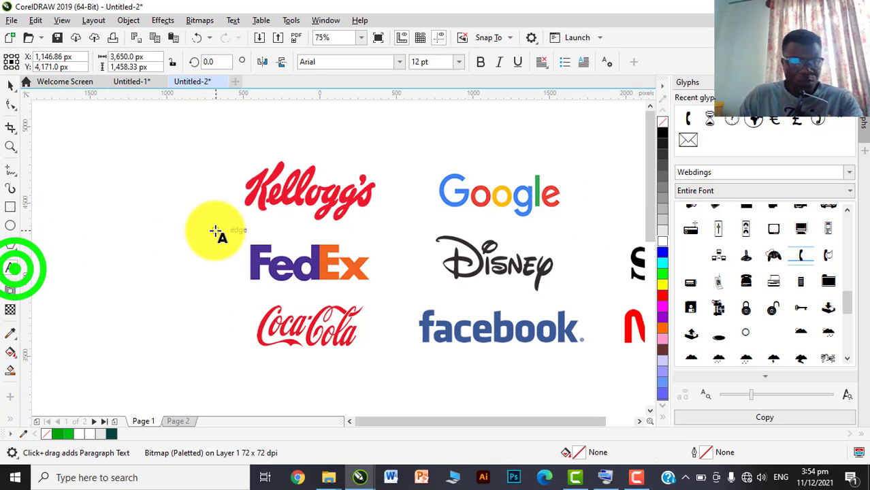
pyautogui.click(96, 234)
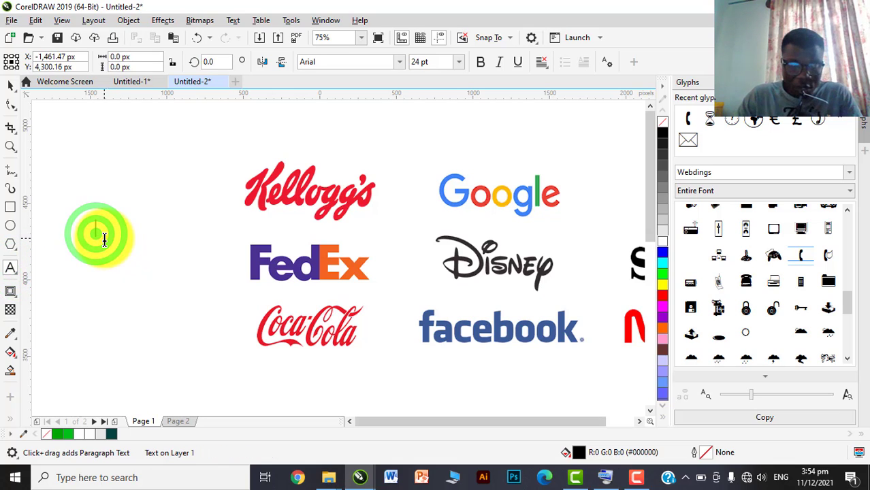
pyautogui.write('Ke')
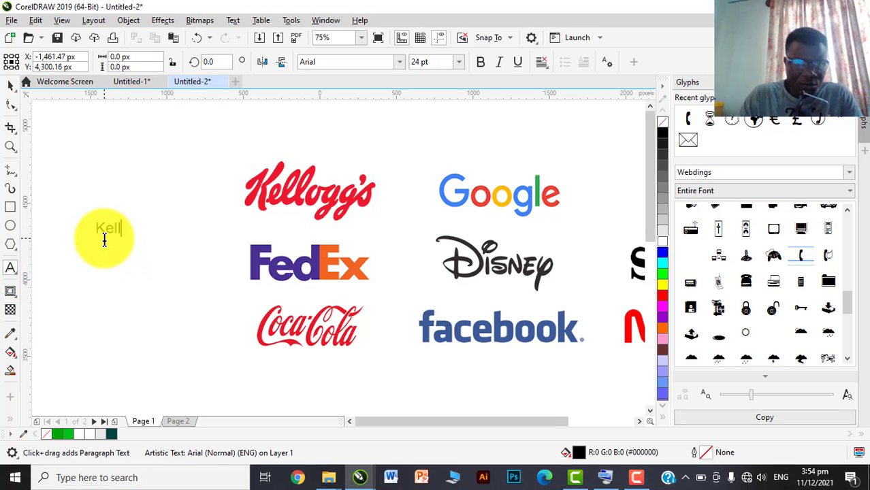
pyautogui.write('ll')
# Bring up the on-screen keyboard and complete the text so it reads "Kellogg's"
pyautogui.click(605, 477)
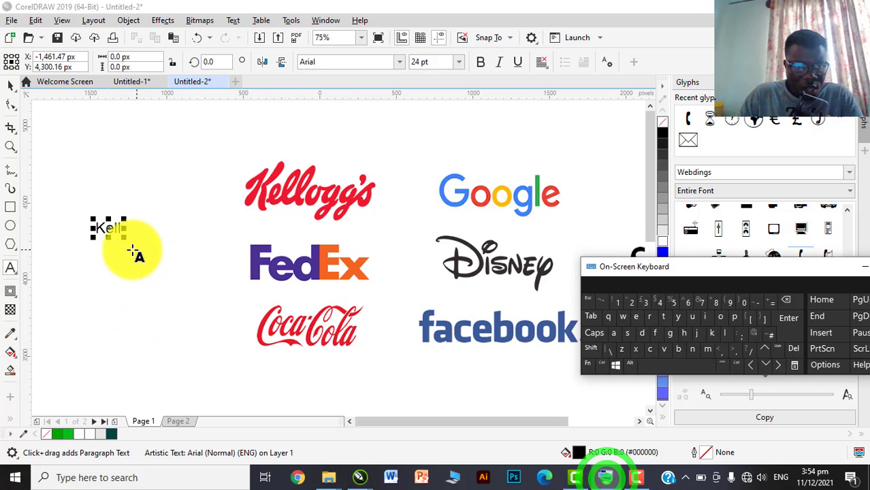
pyautogui.click(113, 230)
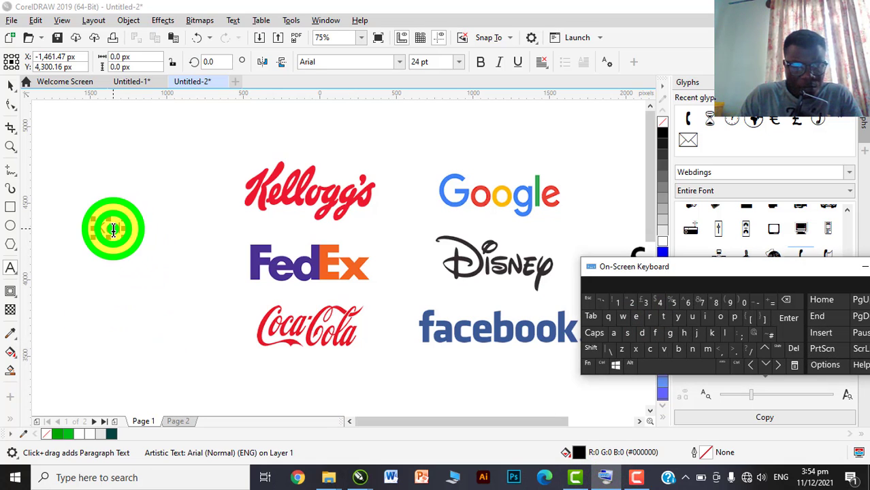
pyautogui.click(720, 317)
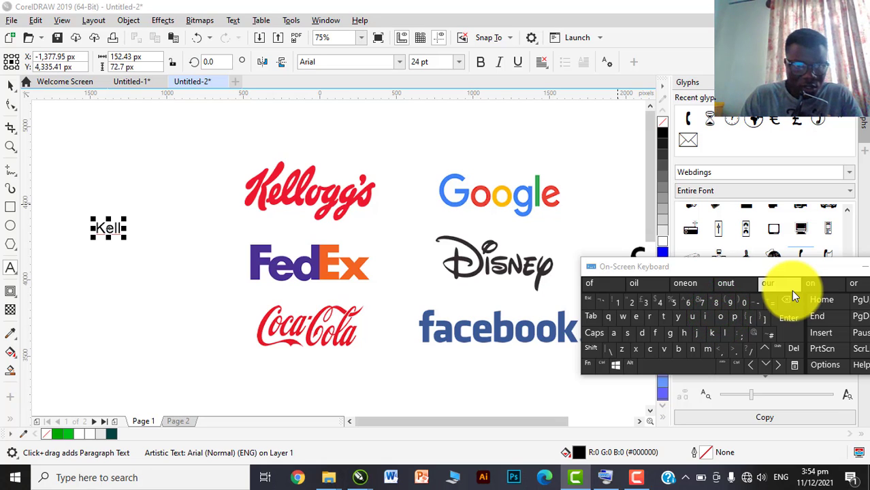
pyautogui.click(121, 228)
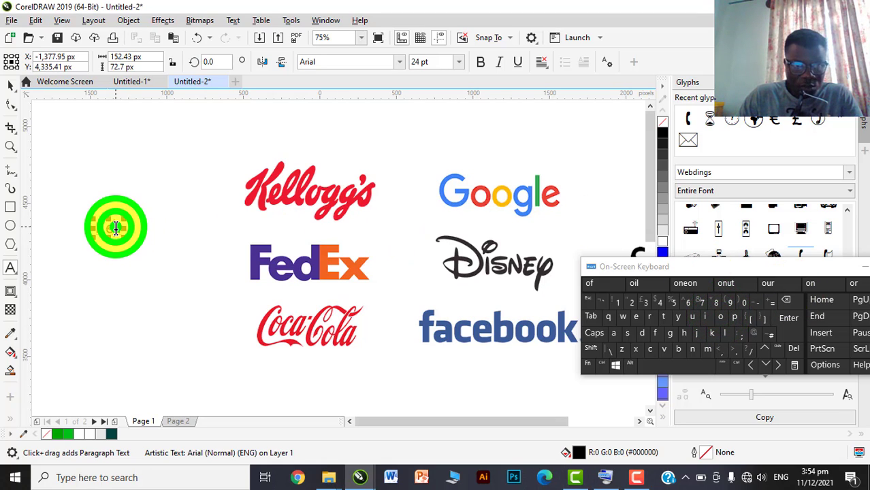
pyautogui.click(720, 319)
pyautogui.write('gg')
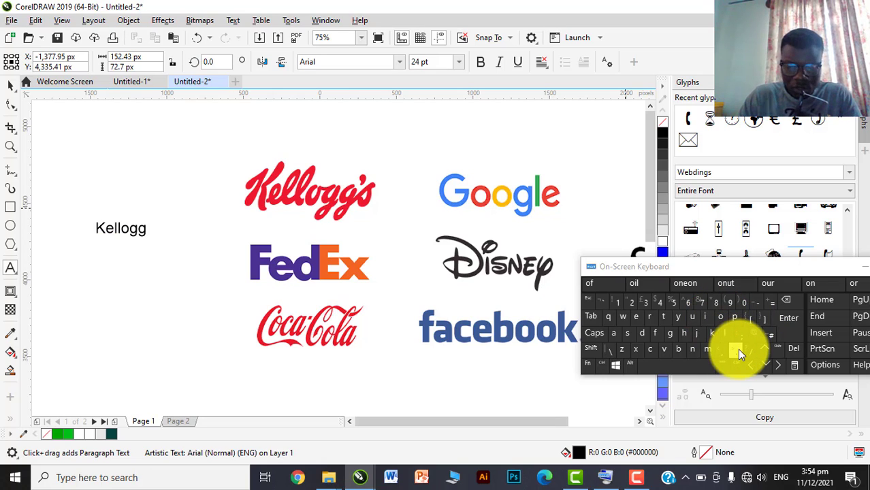
pyautogui.write('@')
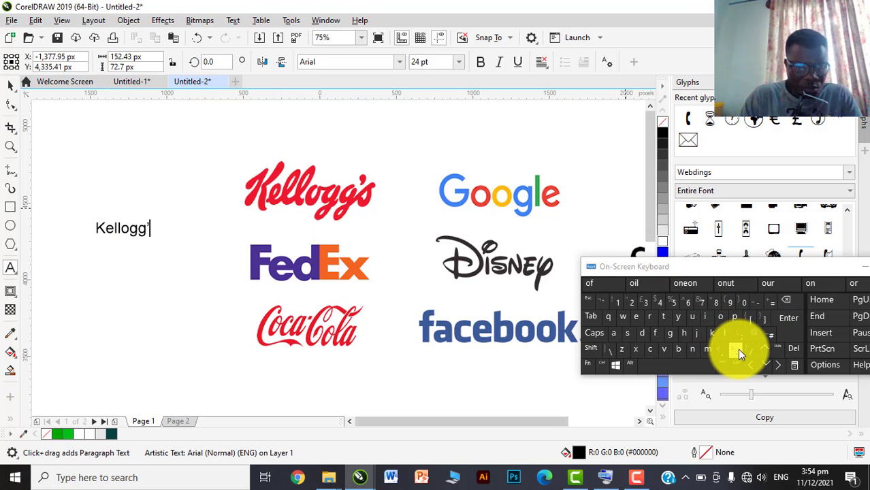
pyautogui.write('s')
pyautogui.press('Escape')
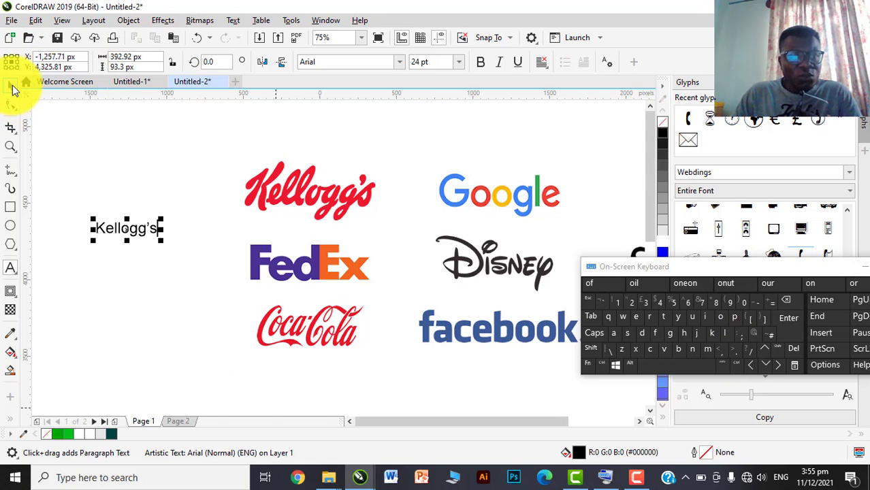
# Move the black text level with the red Kellogg's logo and set it in Retroking at about 39.3 pt
pyautogui.click(12, 85)
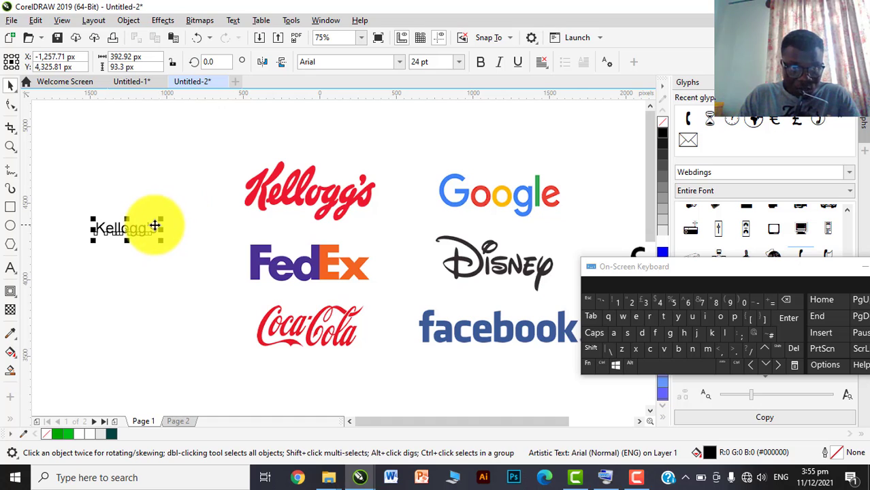
pyautogui.moveTo(155, 225); pyautogui.dragTo(154, 192)
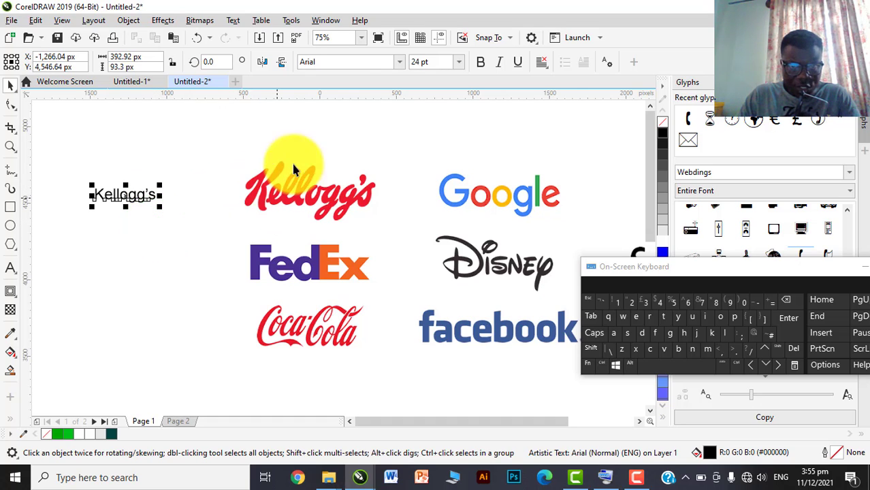
pyautogui.click(400, 62)
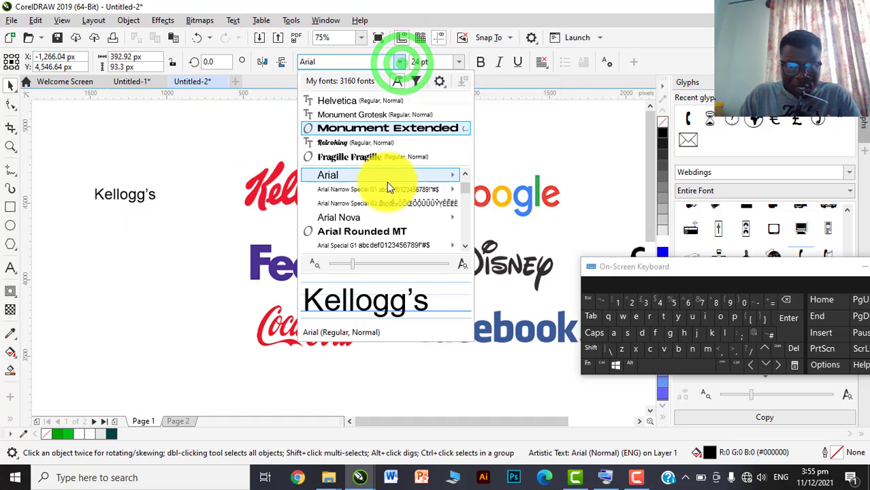
pyautogui.click(354, 143)
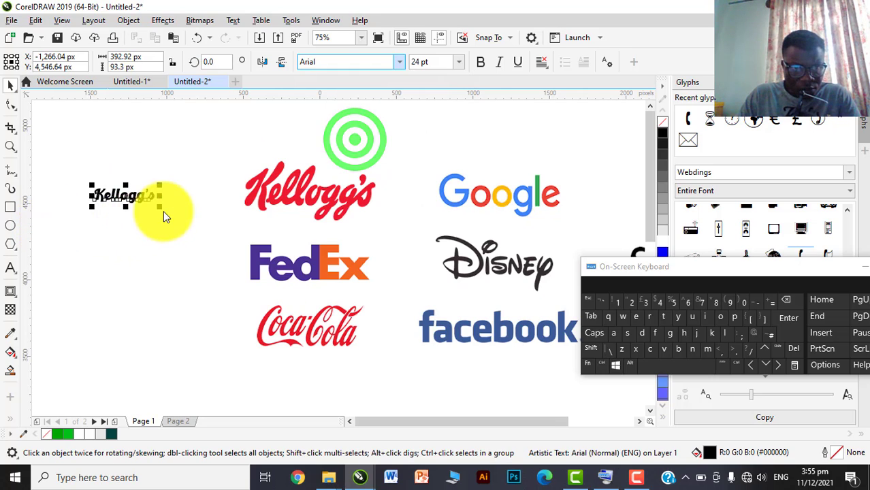
pyautogui.moveTo(161, 209); pyautogui.dragTo(179, 230)
# Duplicate the Retroking text just below the original and set the copy's font to Billion Dreams
pyautogui.hotkey('ctrl', 'd')
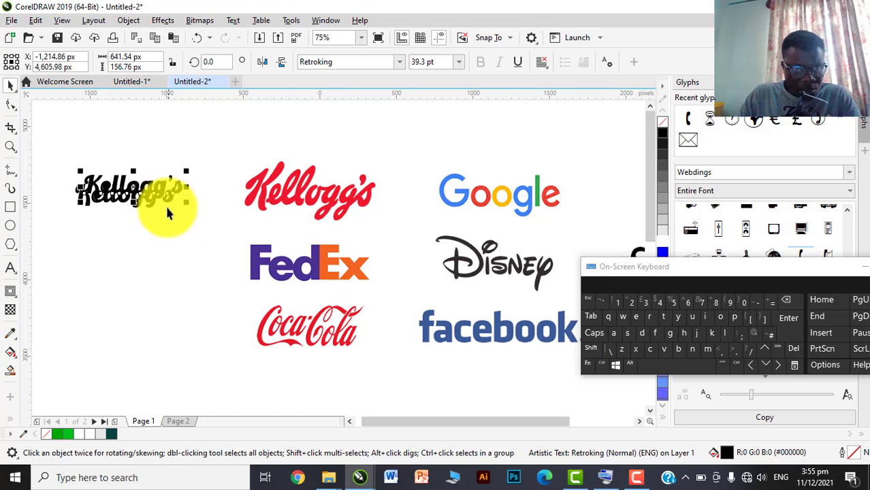
pyautogui.moveTo(166, 187); pyautogui.dragTo(160, 223)
pyautogui.click(398, 60)
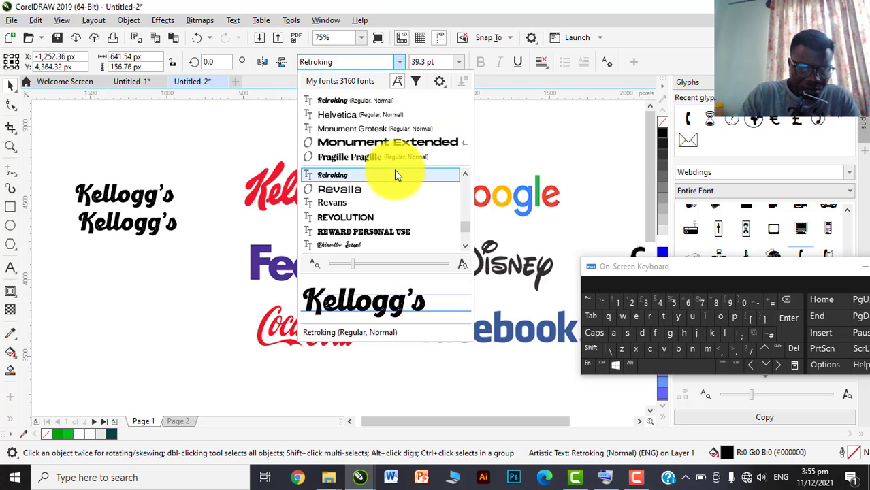
pyautogui.scroll(10, 398, 175)
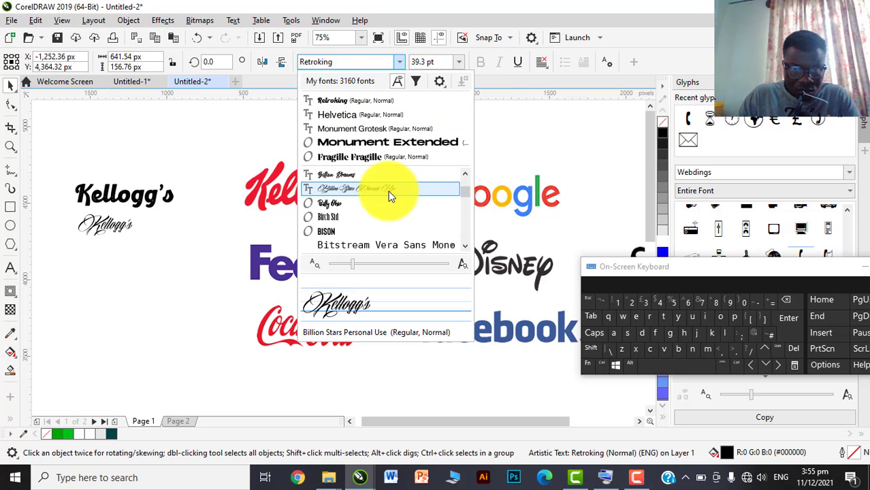
pyautogui.click(386, 173)
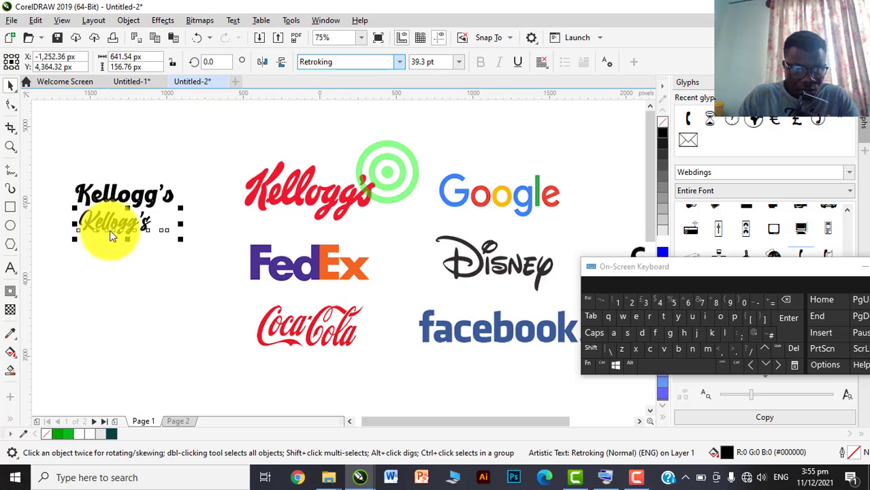
# Copy the Billion Dreams text below itself and try the Breathing Personal Use font on the new copy
pyautogui.moveTo(136, 216); pyautogui.dragTo(115, 271)
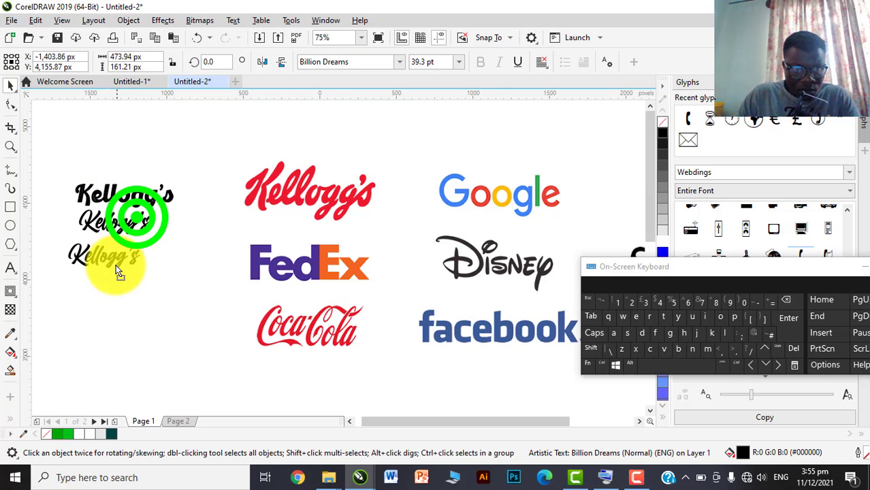
pyautogui.click(399, 62)
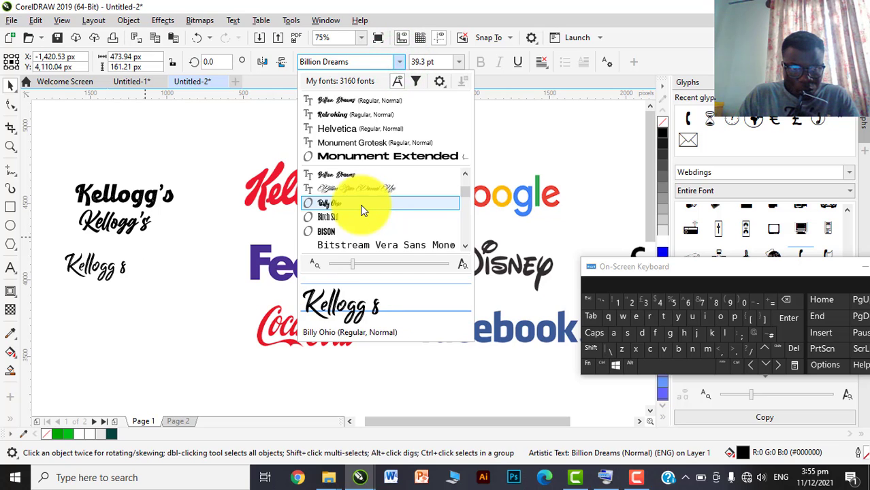
pyautogui.scroll(-5, 362, 211)
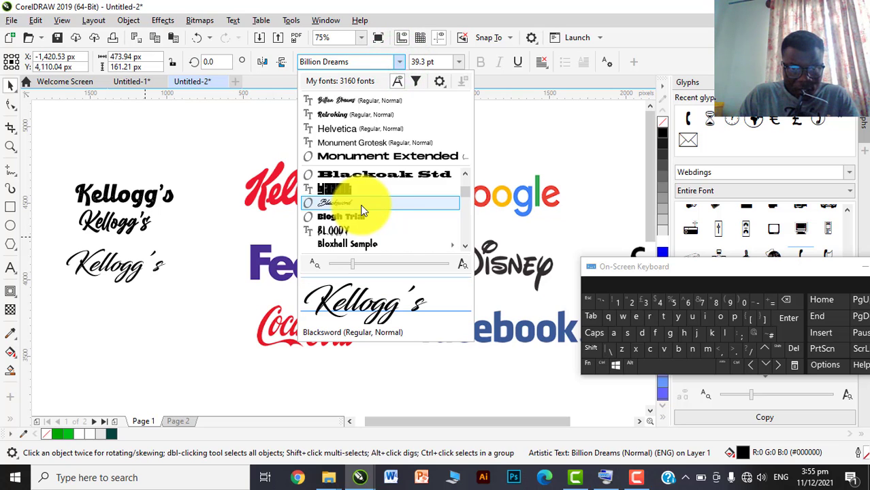
pyautogui.scroll(-5, 361, 218)
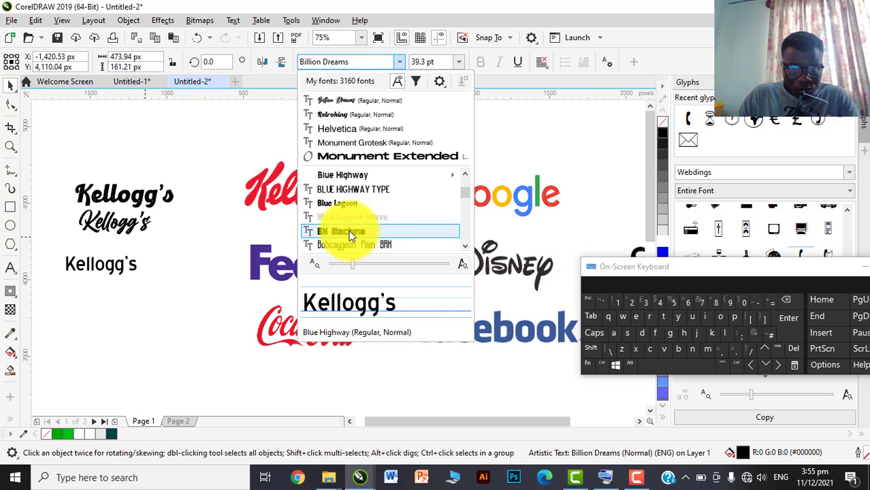
pyautogui.scroll(-3, 347, 229)
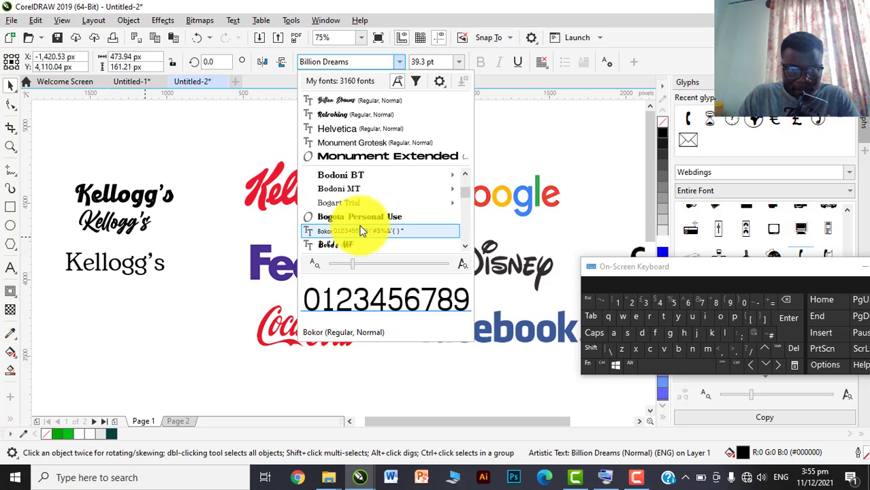
pyautogui.scroll(-4, 375, 228)
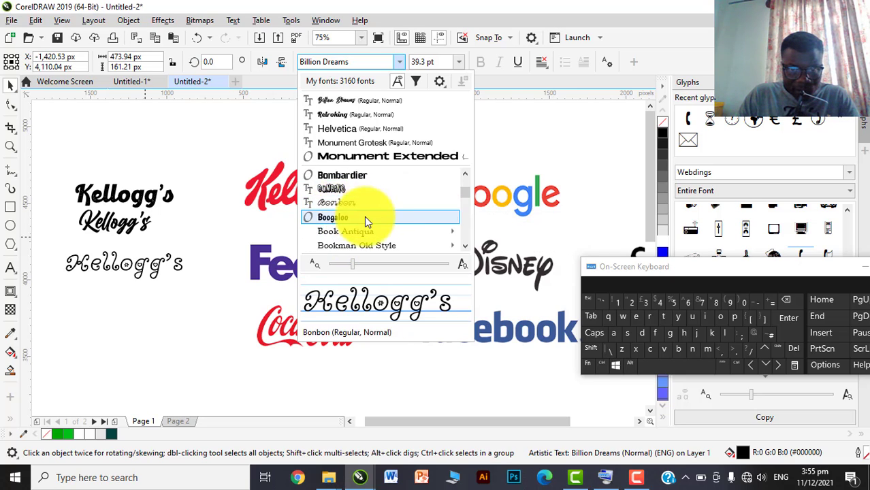
pyautogui.scroll(-5, 361, 221)
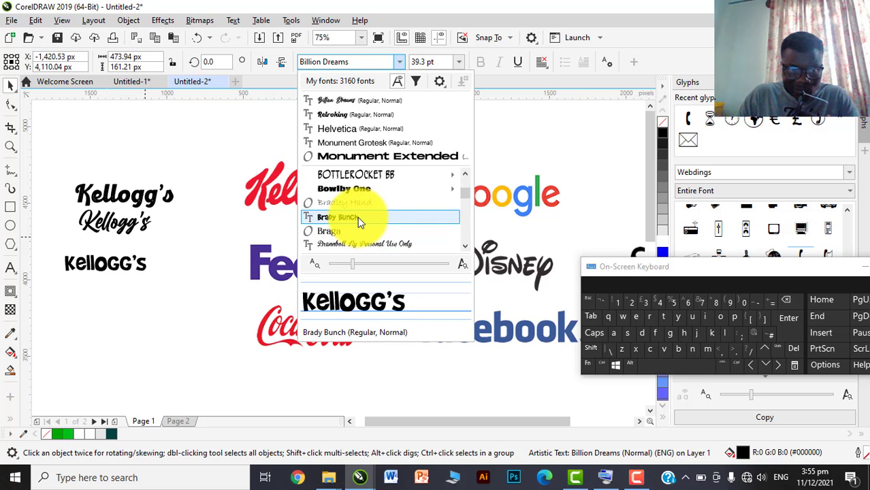
pyautogui.scroll(-2, 364, 221)
pyautogui.scroll(3, 370, 224)
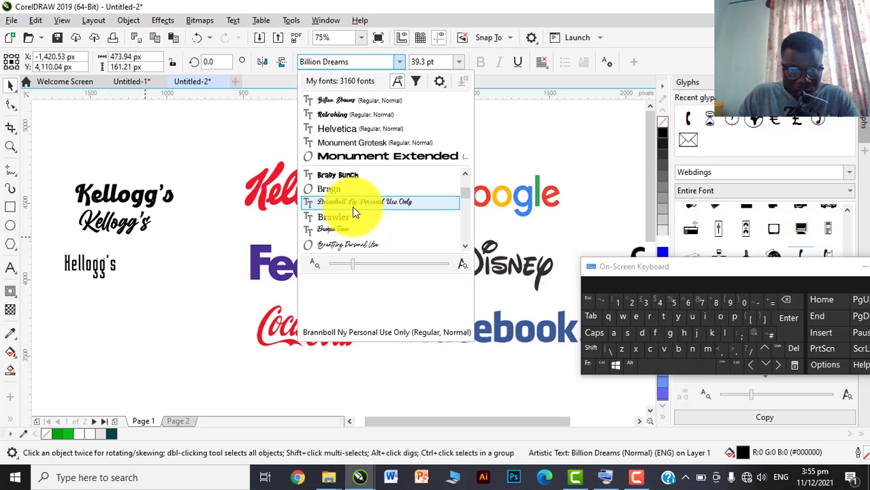
pyautogui.click(351, 246)
# Delete the Retroking and Breathing Personal Use texts, and enlarge the Billion Dreams text to about 79.5 pt beside the Kellogg's logo
pyautogui.scroll(-2, 164, 247)
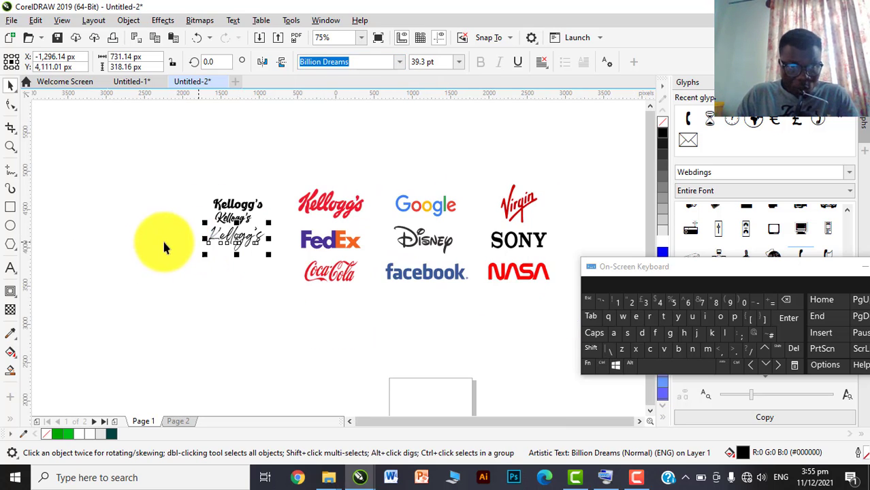
pyautogui.scroll(2, 235, 235)
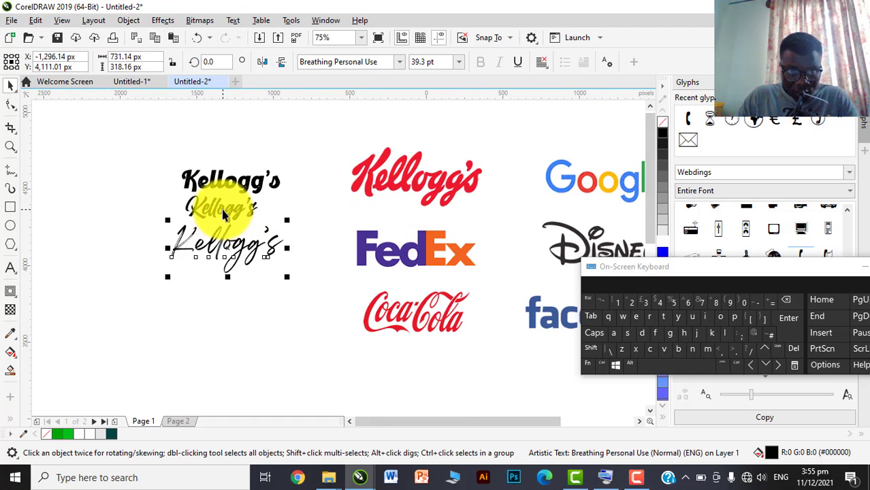
pyautogui.moveTo(225, 214); pyautogui.dragTo(252, 129)
pyautogui.moveTo(310, 152); pyautogui.dragTo(123, 296)
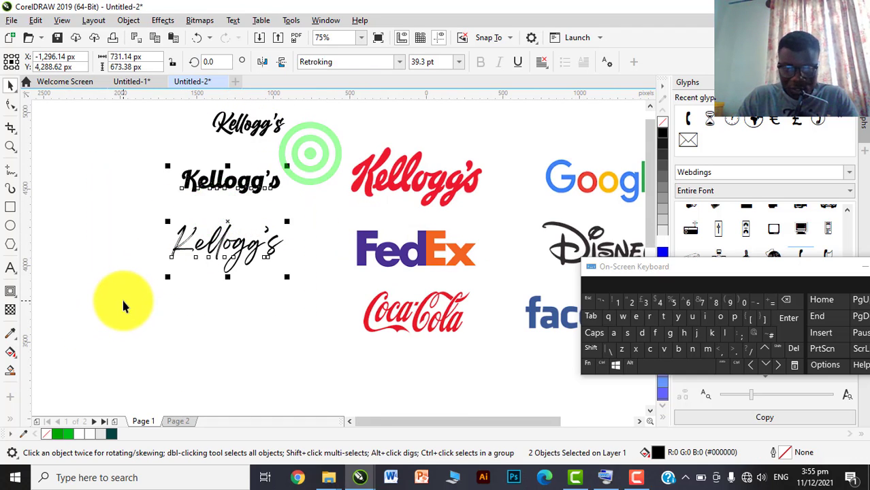
pyautogui.press('Delete')
pyautogui.moveTo(266, 120); pyautogui.dragTo(317, 252)
pyautogui.moveTo(266, 191); pyautogui.dragTo(239, 172)
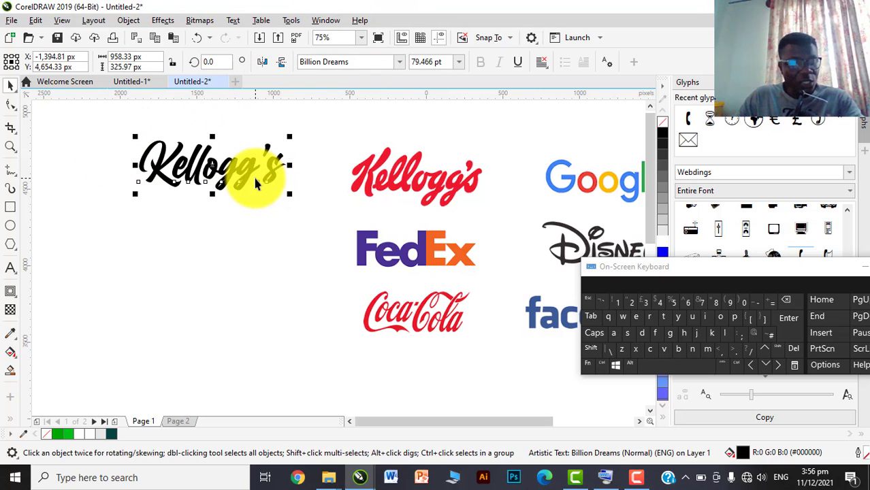
# Duplicate the Billion Dreams Kellogg's text just below the original and change the copy's wording to "Bulb"
pyautogui.hotkey('ctrl', 'd')
pyautogui.moveTo(255, 158); pyautogui.dragTo(232, 245)
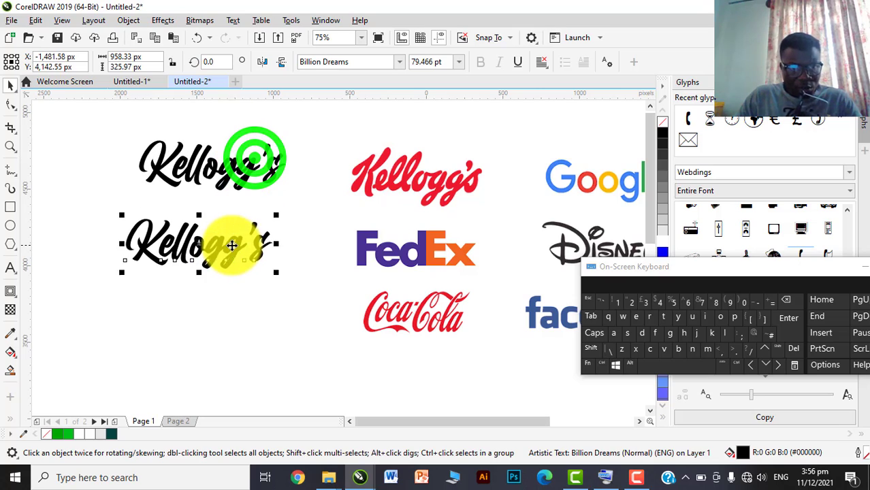
pyautogui.doubleClick(232, 245)
pyautogui.click(232, 231)
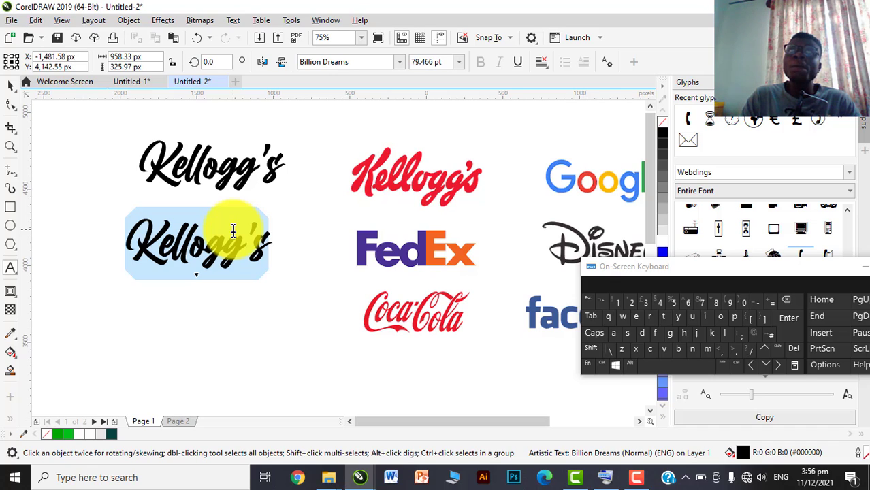
pyautogui.write('B')
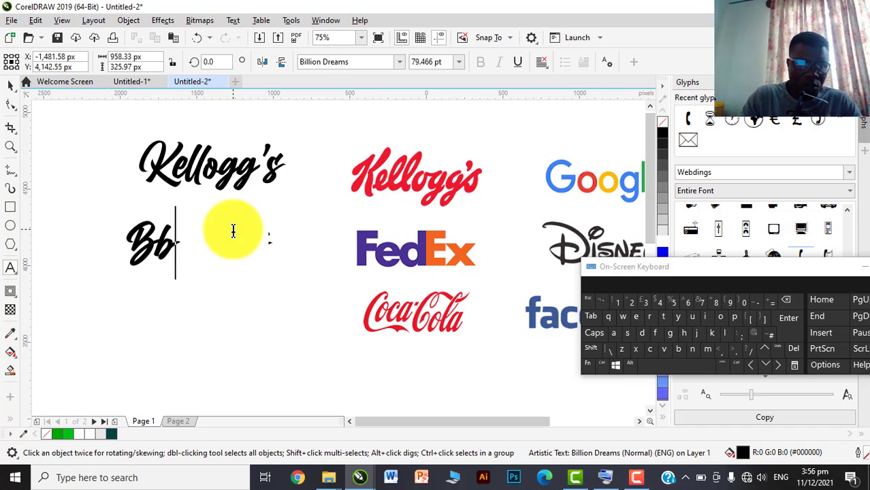
pyautogui.press('Escape')
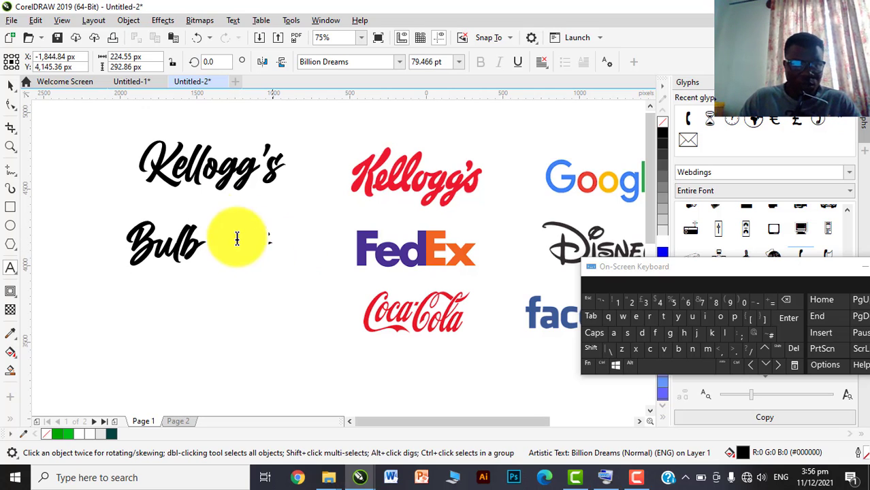
pyautogui.click(11, 85)
# Reposition the Bulb text to the side of the FedEx logo and convert it to curves
pyautogui.scroll(2, 218, 271)
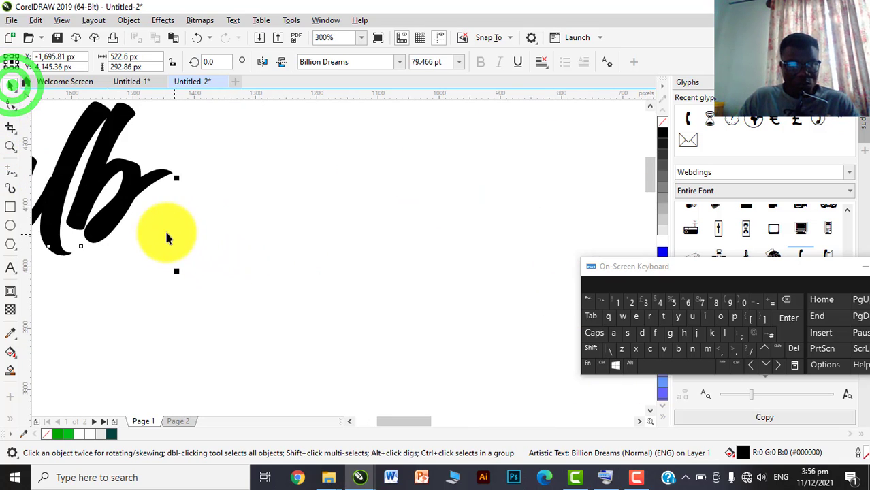
pyautogui.scroll(-2, 255, 213)
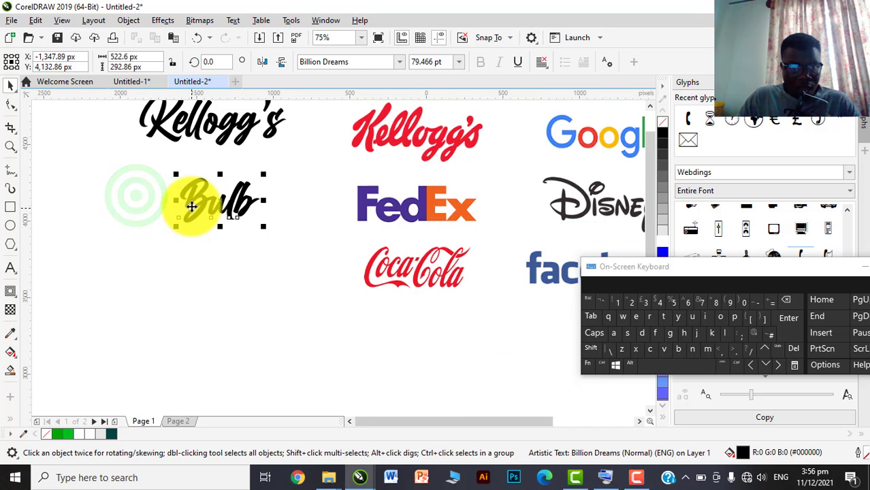
pyautogui.scroll(2, 191, 206)
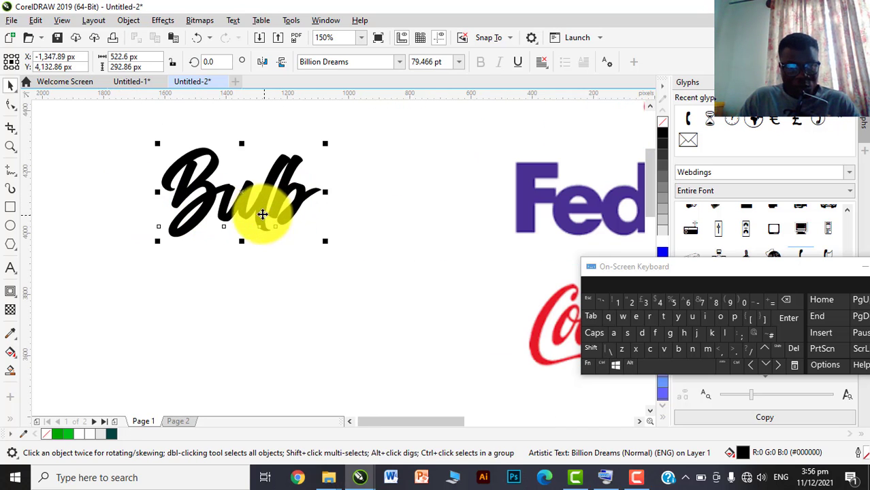
pyautogui.scroll(2, 262, 208)
pyautogui.scroll(-2, 254, 201)
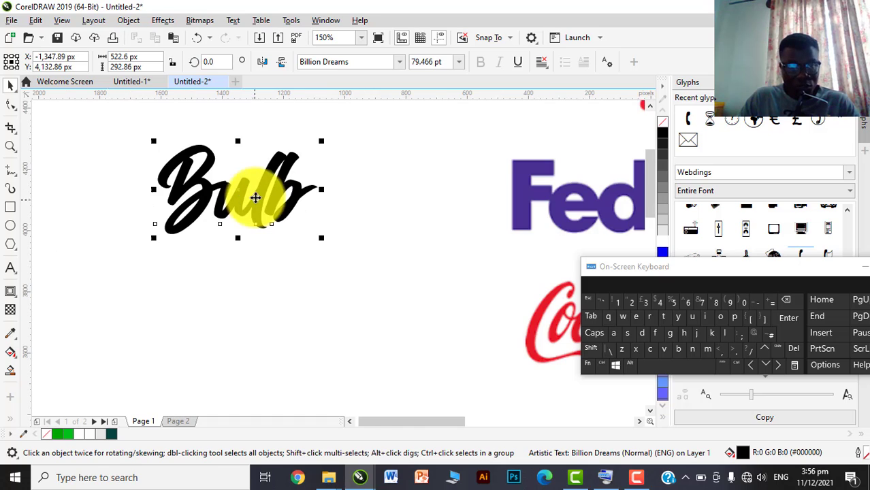
pyautogui.click(258, 192)
pyautogui.rightClick(269, 212)
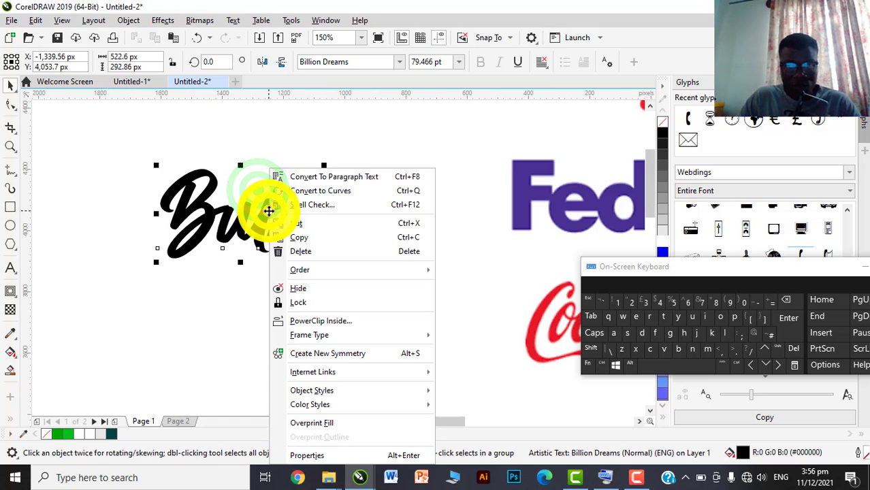
pyautogui.click(313, 193)
# Edit the Bulb curve's nodes, pulling the tip node of the l's lower tail outward and up to lengthen it
pyautogui.scroll(3, 311, 204)
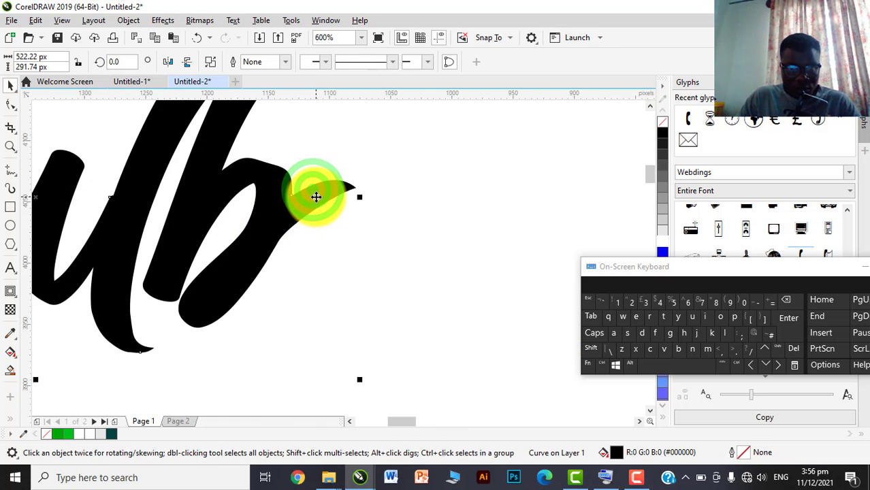
pyautogui.scroll(-1, 315, 195)
pyautogui.scroll(2, 217, 280)
pyautogui.doubleClick(213, 266)
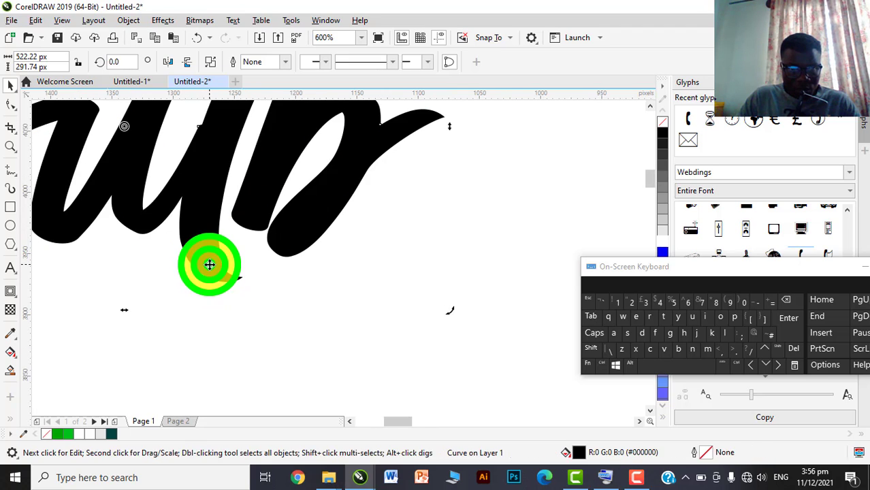
pyautogui.scroll(4, 243, 287)
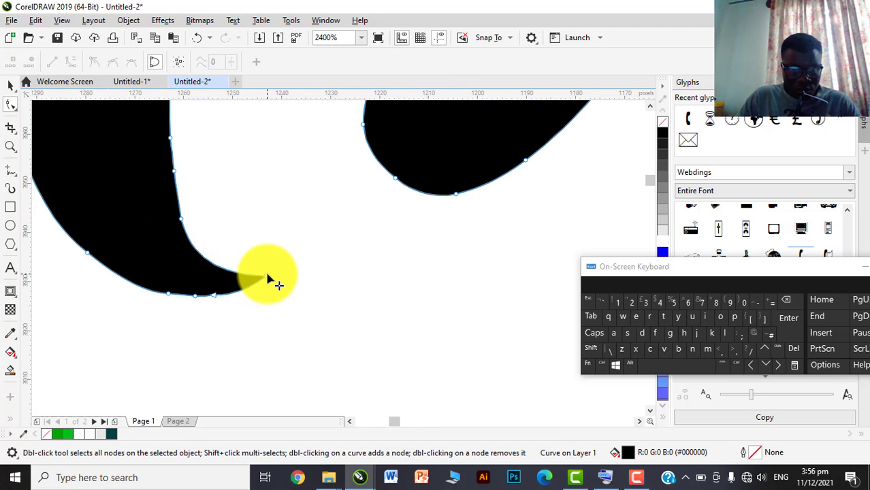
pyautogui.click(266, 276)
pyautogui.moveTo(266, 275); pyautogui.dragTo(395, 226)
pyautogui.hotkey('ctrl', 'z')
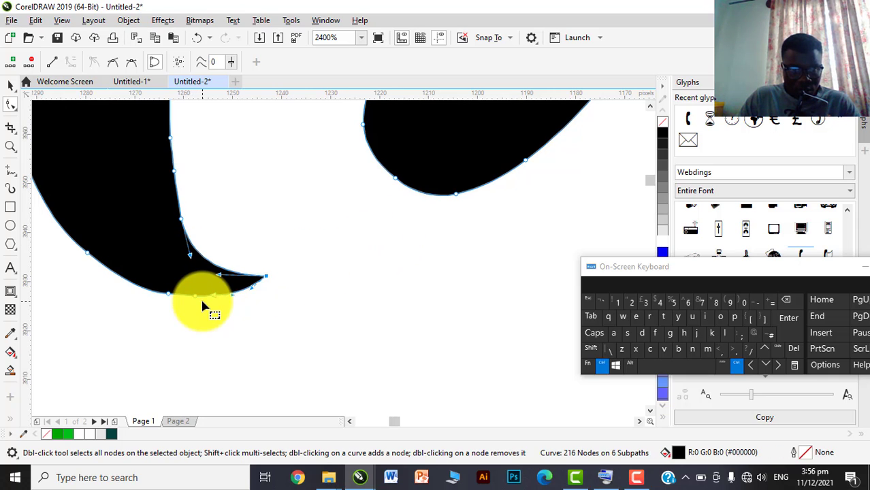
pyautogui.moveTo(266, 277); pyautogui.dragTo(311, 253)
pyautogui.scroll(-4, 300, 305)
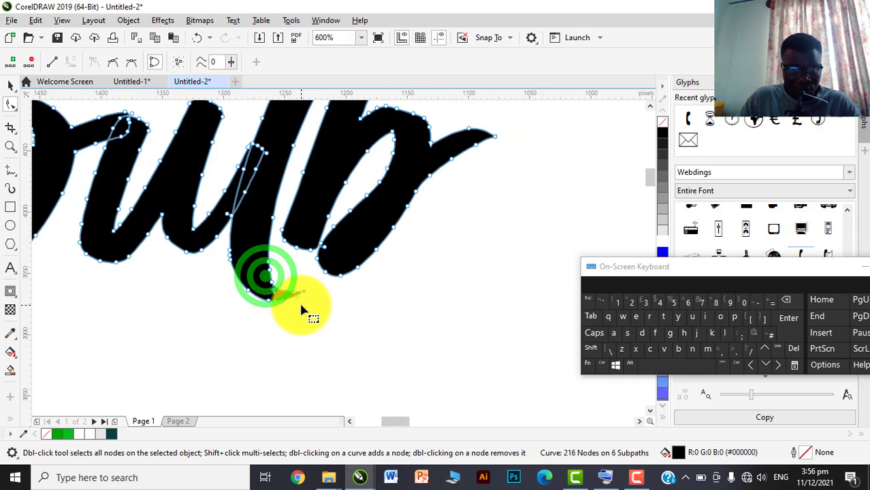
# Examine the nodes along the Bulb outline, especially where the l and b touch and overlap
pyautogui.scroll(2, 301, 326)
pyautogui.scroll(-2, 301, 319)
pyautogui.scroll(2, 349, 262)
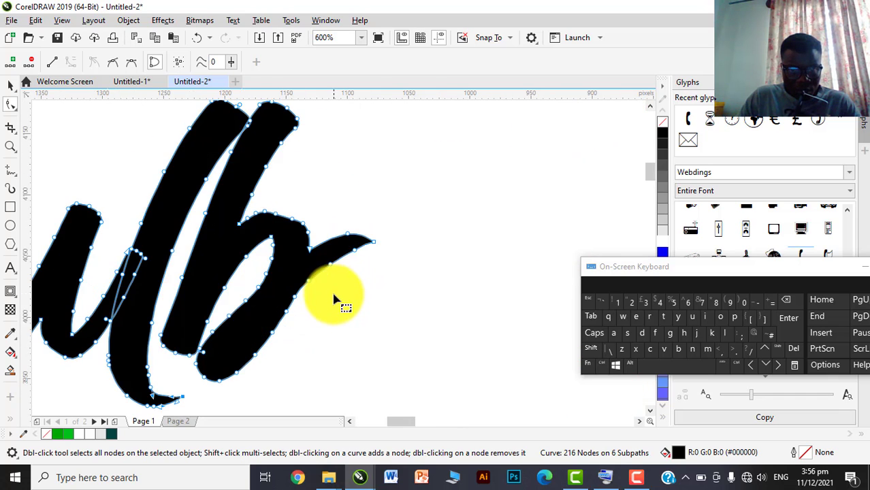
pyautogui.scroll(-2, 380, 247)
pyautogui.scroll(2, 344, 257)
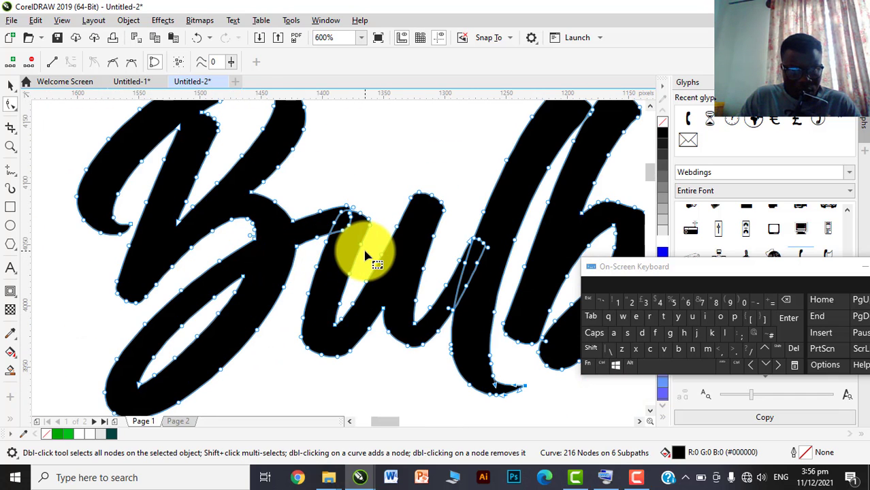
pyautogui.scroll(-1, 171, 257)
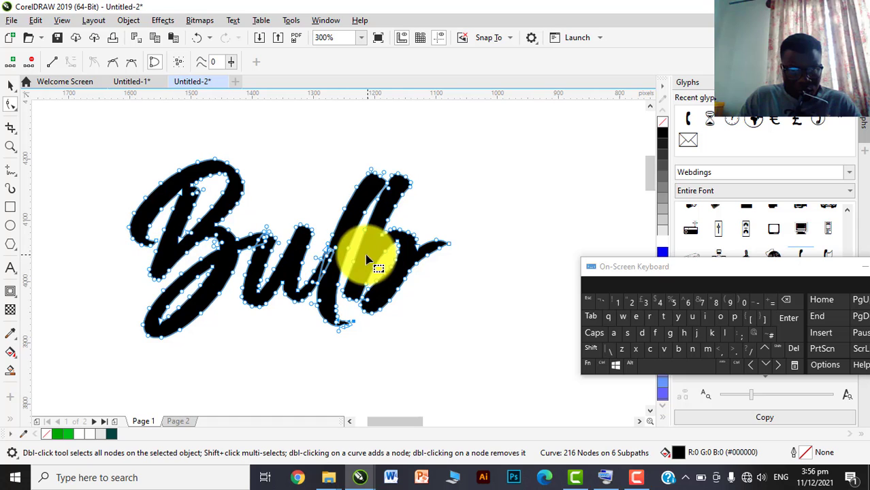
pyautogui.scroll(2, 426, 171)
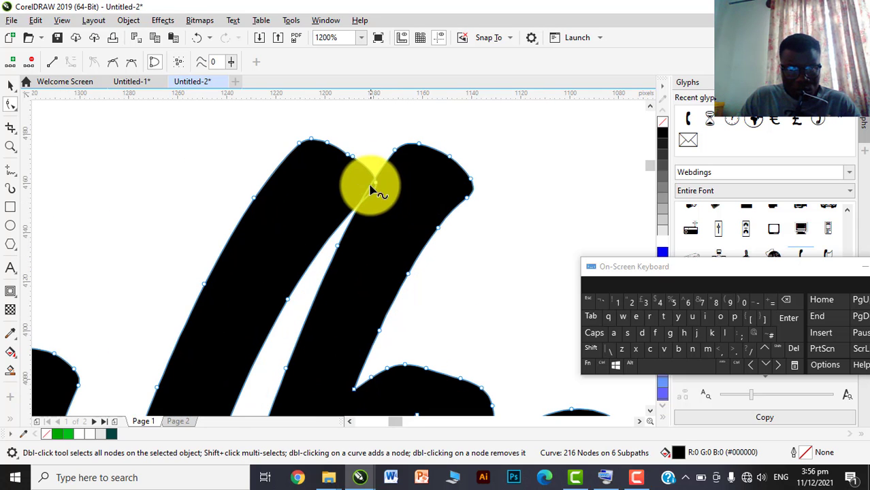
pyautogui.scroll(-2, 381, 190)
pyautogui.scroll(2, 360, 295)
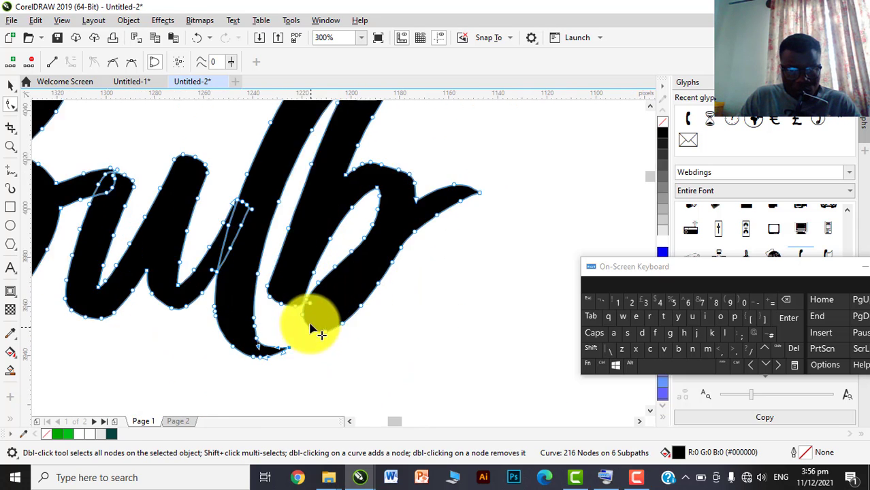
# Reshape the base of the b by shifting the nodes where its stem meets the bowl
pyautogui.scroll(1, 303, 291)
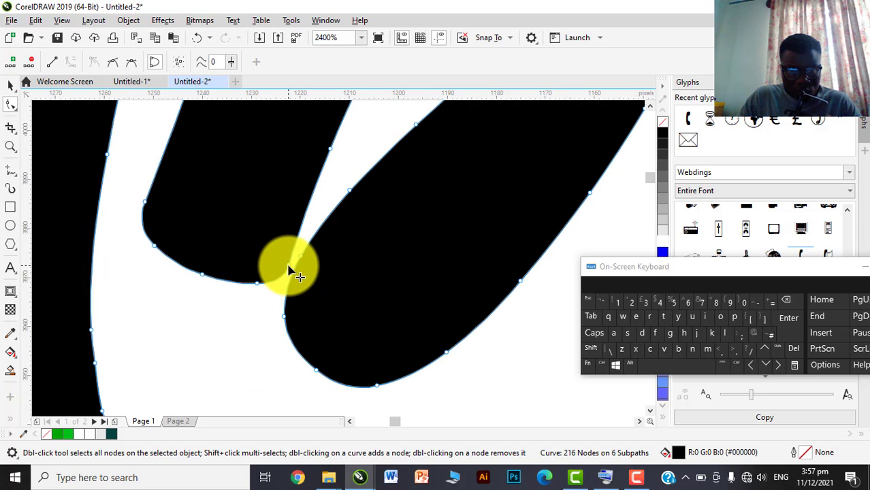
pyautogui.click(289, 273)
pyautogui.moveTo(289, 272)
pyautogui.mouseDown()
pyautogui.moveTo(287, 259)
pyautogui.moveTo(296, 282)
pyautogui.mouseUp()
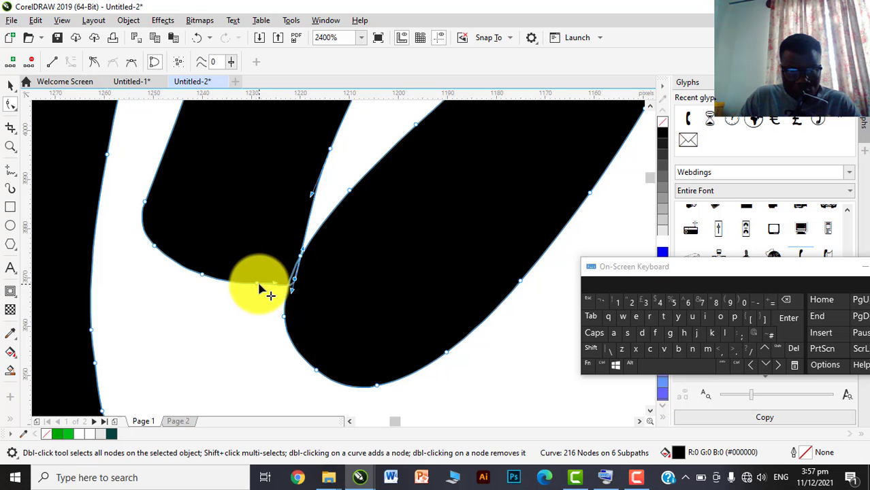
pyautogui.moveTo(261, 286); pyautogui.dragTo(284, 299)
pyautogui.scroll(-4, 283, 300)
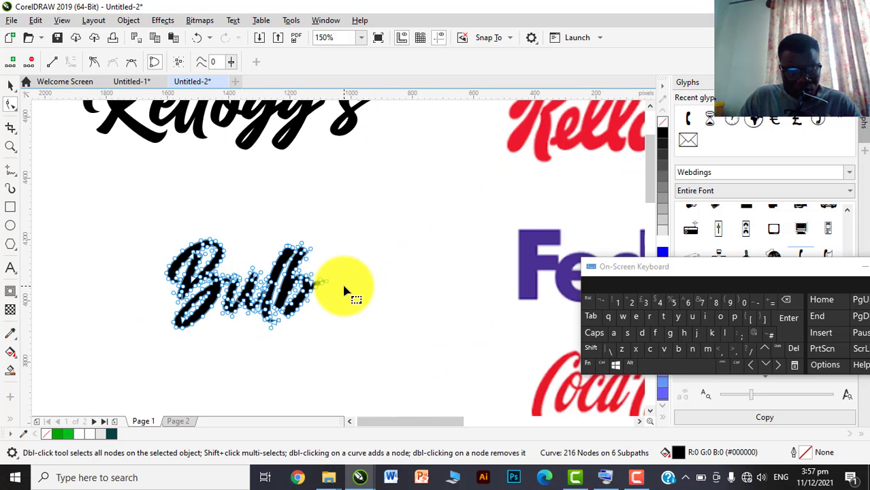
pyautogui.press('space')
pyautogui.click(386, 258)
# Undo the node edits and the curve conversion on the Bulb lettering
pyautogui.scroll(2, 257, 335)
pyautogui.scroll(-1, 287, 324)
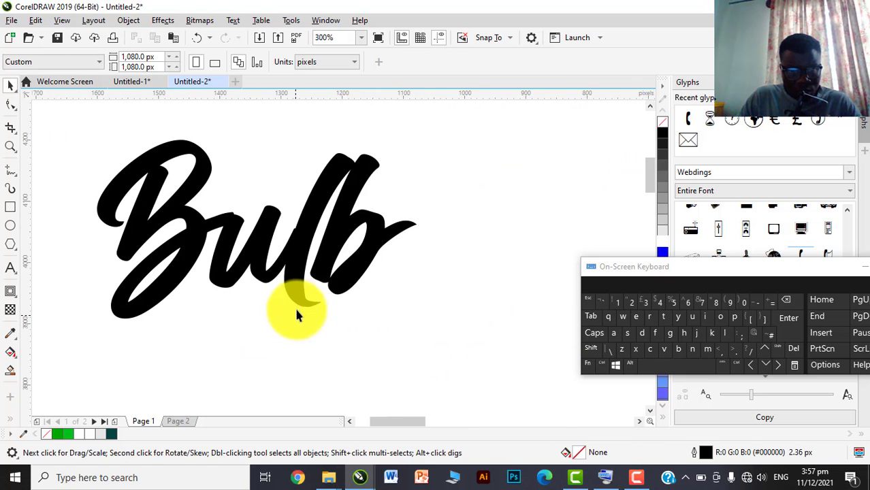
pyautogui.click(306, 272)
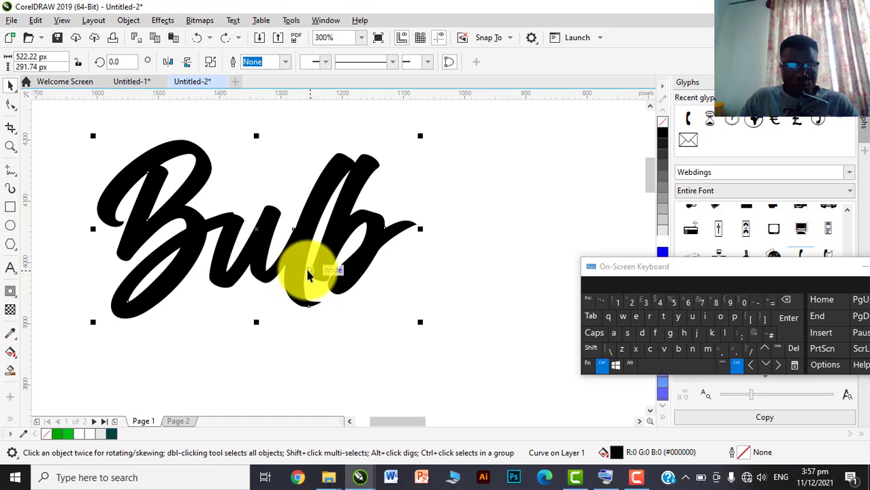
pyautogui.scroll(-3, 319, 299)
pyautogui.scroll(3, 334, 307)
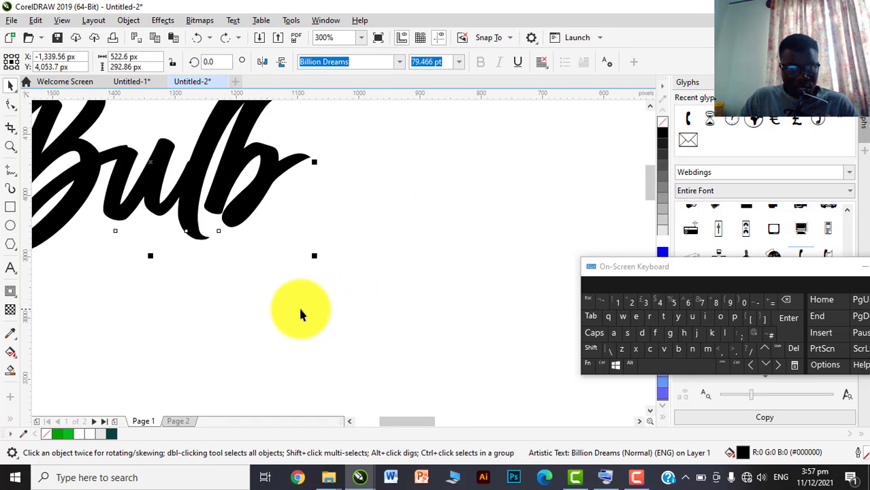
pyautogui.click(301, 307)
pyautogui.scroll(-3, 400, 282)
pyautogui.scroll(1, 332, 258)
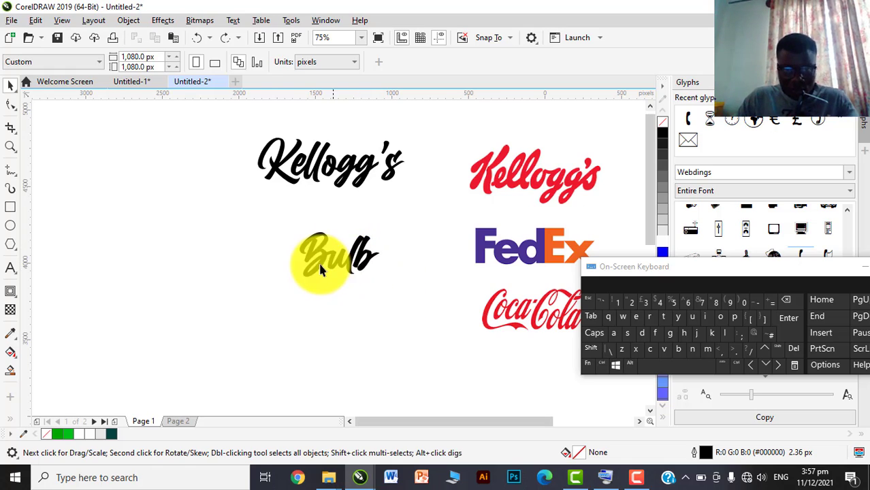
# Move the Bulb text close beneath the black Kellogg's text and fill it with red sampled from the Kellogg's logo
pyautogui.moveTo(353, 268); pyautogui.dragTo(315, 219)
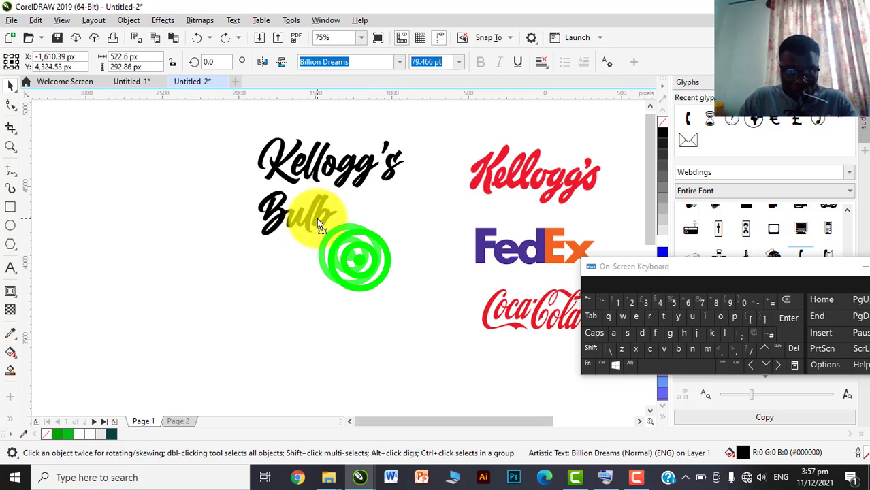
pyautogui.click(9, 334)
pyautogui.click(500, 156)
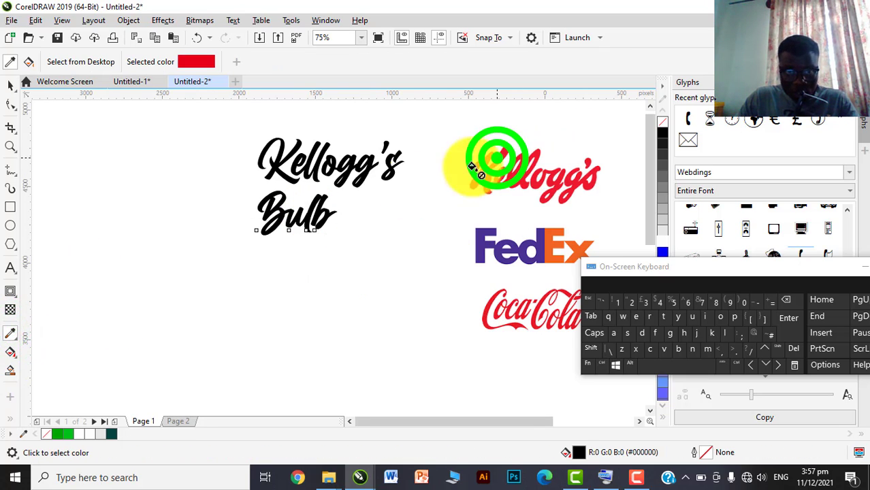
pyautogui.scroll(5, 323, 185)
pyautogui.click(330, 189)
pyautogui.scroll(-5, 269, 245)
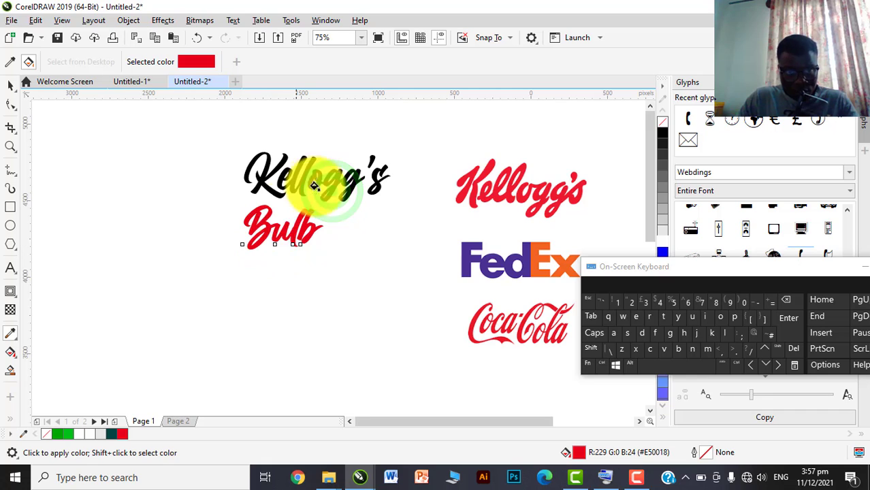
# Apply the same sampled red to the black Kellogg's text
pyautogui.scroll(5, 320, 177)
pyautogui.click(289, 149)
pyautogui.scroll(-5, 257, 198)
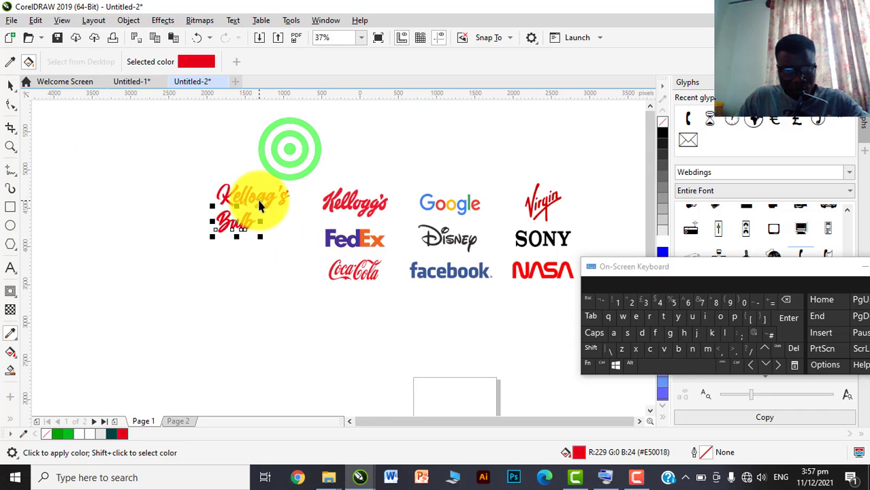
# Move the recoloured Kellogg's and Bulb texts away into the empty area below the sample logos
pyautogui.press('space')
pyautogui.moveTo(273, 194); pyautogui.dragTo(437, 346)
pyautogui.scroll(-2, 410, 299)
pyautogui.scroll(5, 411, 300)
pyautogui.moveTo(403, 291); pyautogui.dragTo(257, 360)
pyautogui.scroll(-2, 452, 363)
pyautogui.scroll(2, 367, 168)
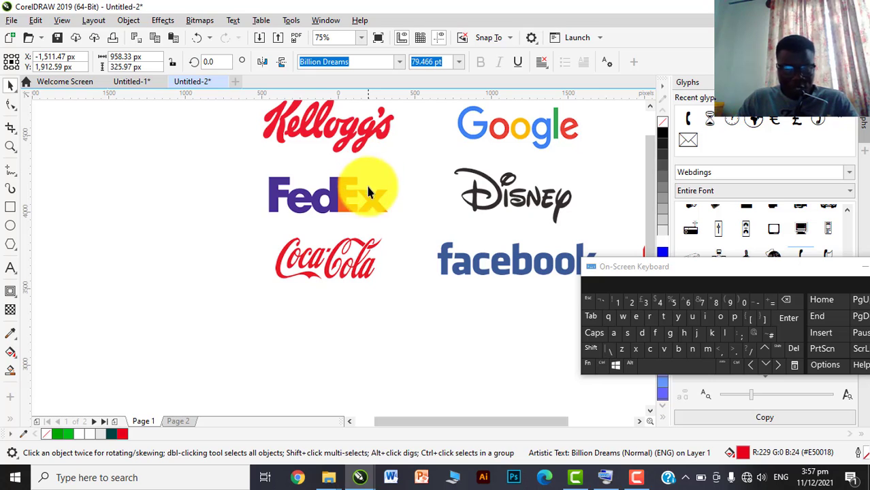
# Add the artistic text "Google" in the empty area below and to the left of the Coca-Cola logo
pyautogui.click(10, 265)
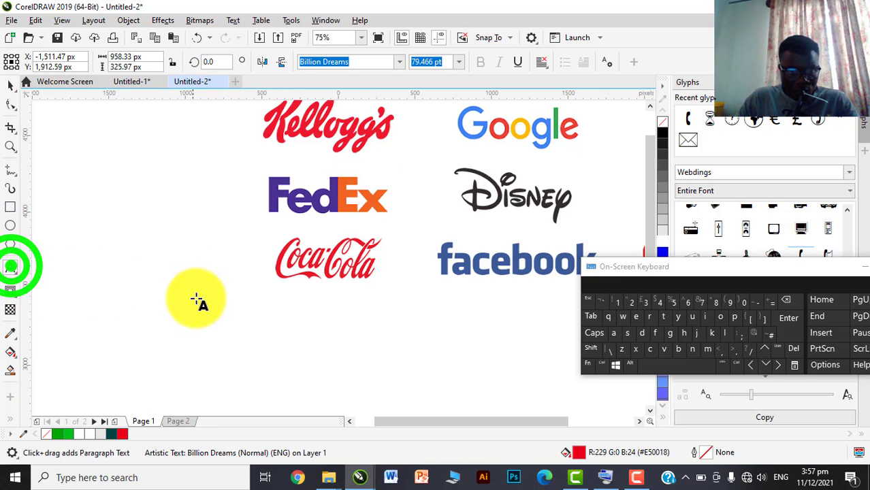
pyautogui.click(207, 317)
pyautogui.write('G')
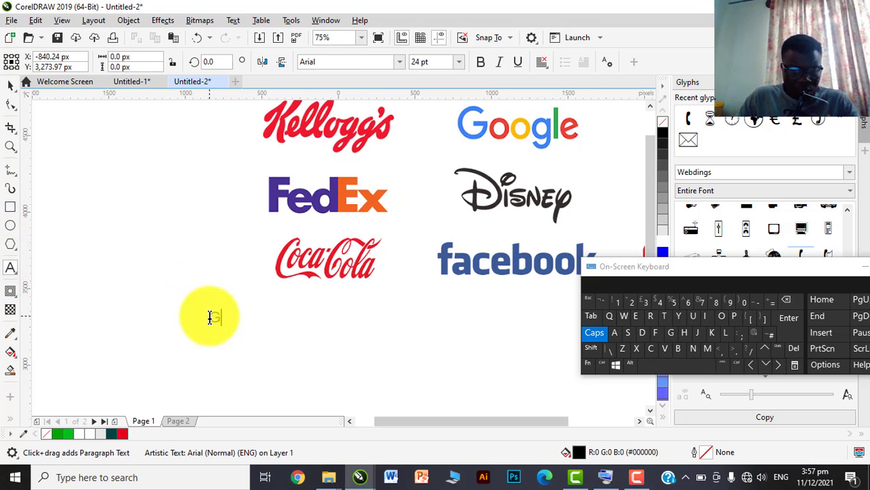
pyautogui.click(724, 318)
pyautogui.click(725, 318)
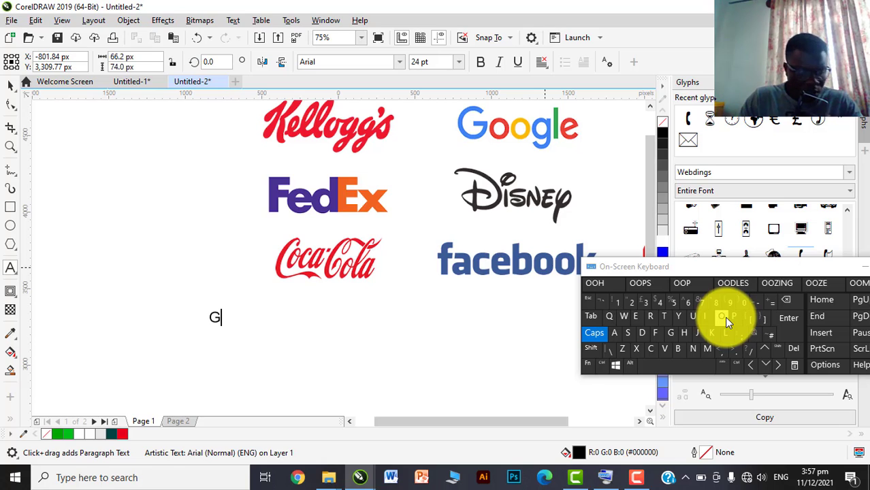
pyautogui.press('capslock')
pyautogui.click(725, 318)
pyautogui.click(724, 317)
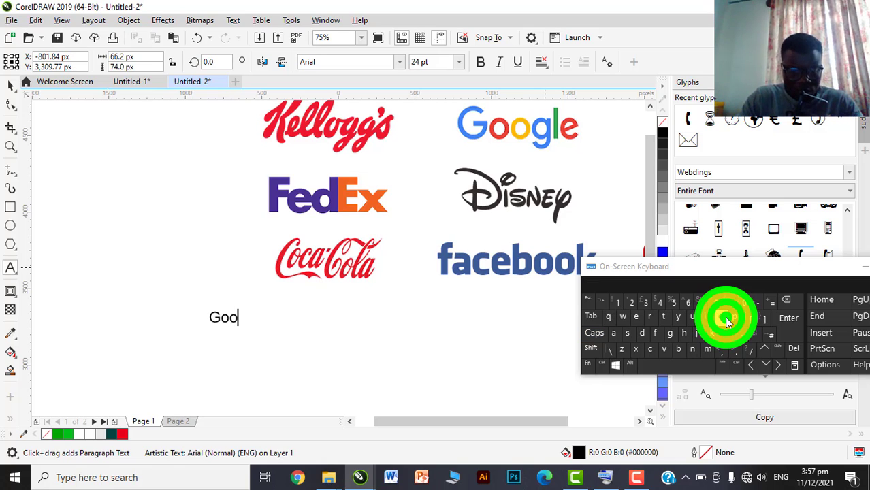
pyautogui.write('gle')
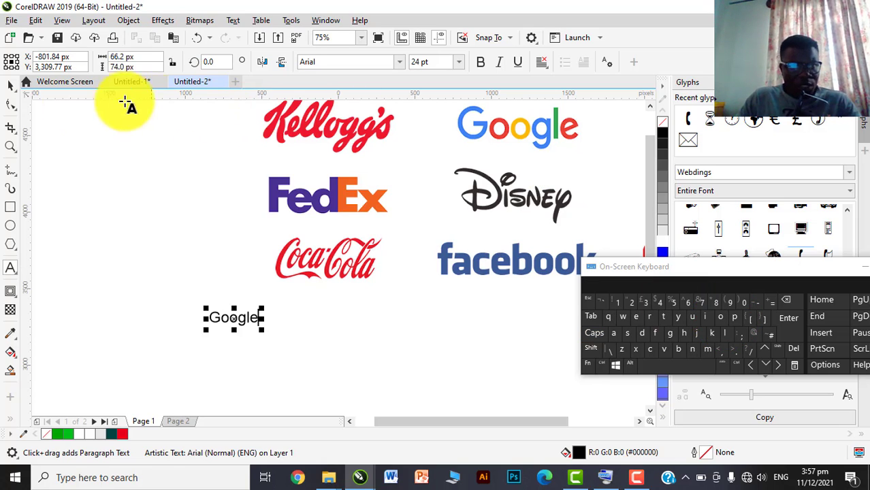
pyautogui.click(8, 85)
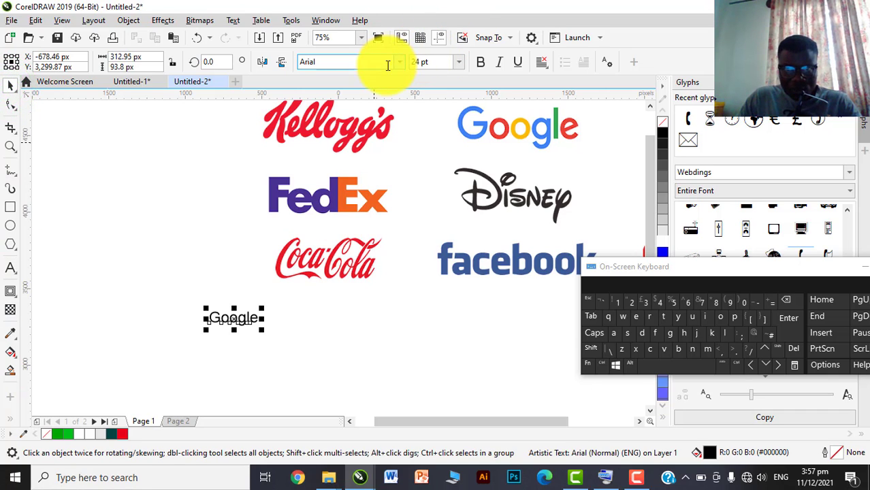
# Enlarge the Google text proportionally to about 124 pt
pyautogui.moveTo(258, 335); pyautogui.dragTo(432, 205)
pyautogui.scroll(-2, 369, 218)
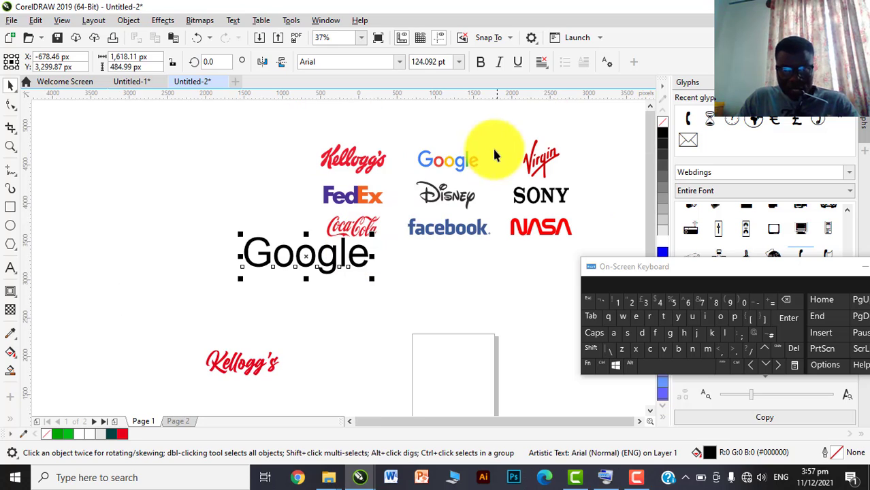
pyautogui.scroll(2, 449, 167)
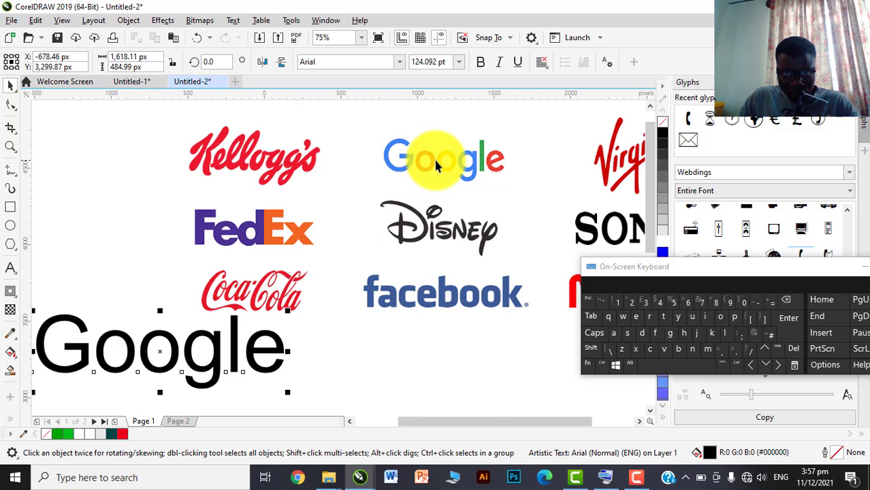
pyautogui.scroll(2, 412, 170)
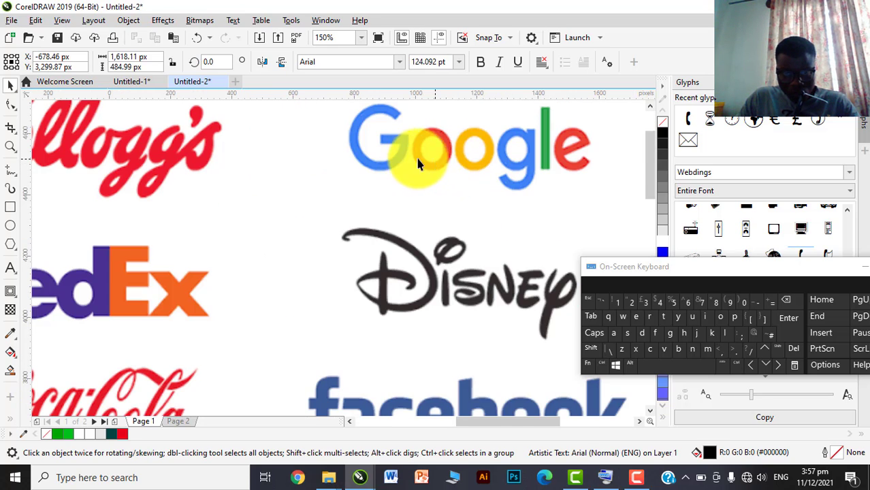
pyautogui.scroll(-4, 534, 158)
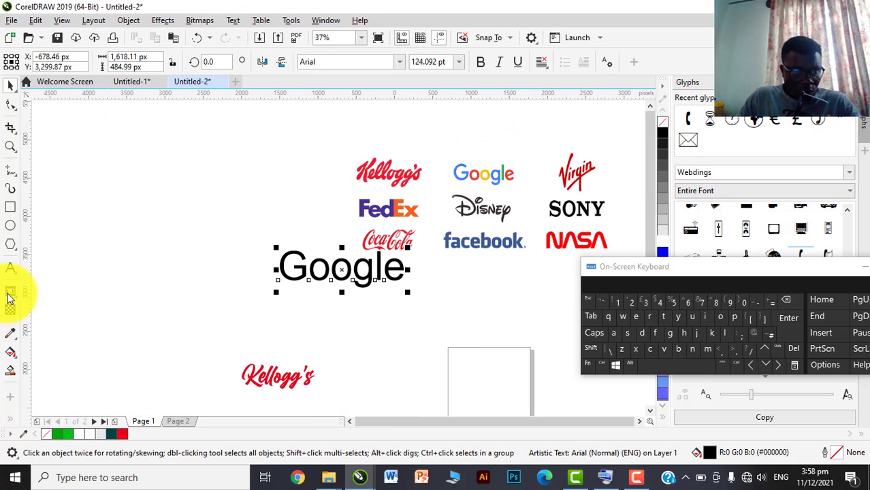
# Draw a tall rectangle about 212 by 467 px between the sample Kellogg's and Google logos
pyautogui.click(10, 206)
pyautogui.scroll(2, 449, 180)
pyautogui.moveTo(394, 136); pyautogui.dragTo(432, 215)
# Fill the rectangle with the blue sampled from the G of the sample Google logo
pyautogui.click(11, 338)
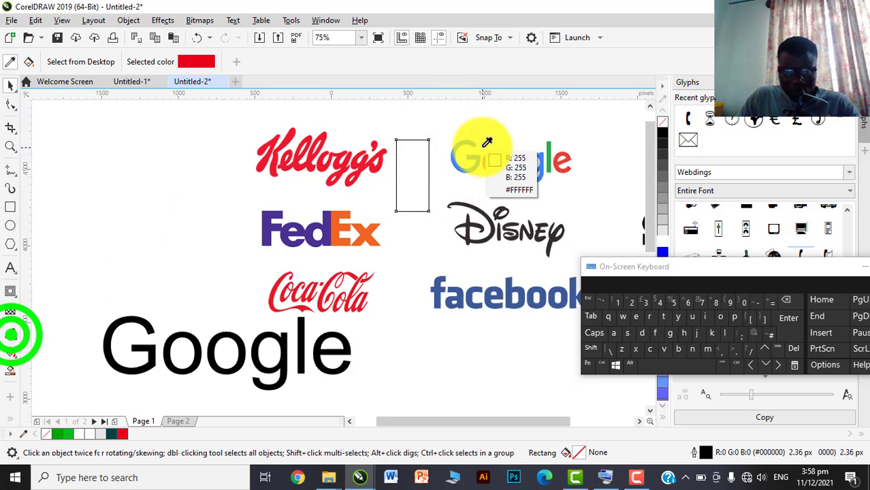
pyautogui.scroll(4, 481, 150)
pyautogui.click(469, 147)
pyautogui.click(198, 230)
pyautogui.scroll(-4, 205, 229)
pyautogui.press('space')
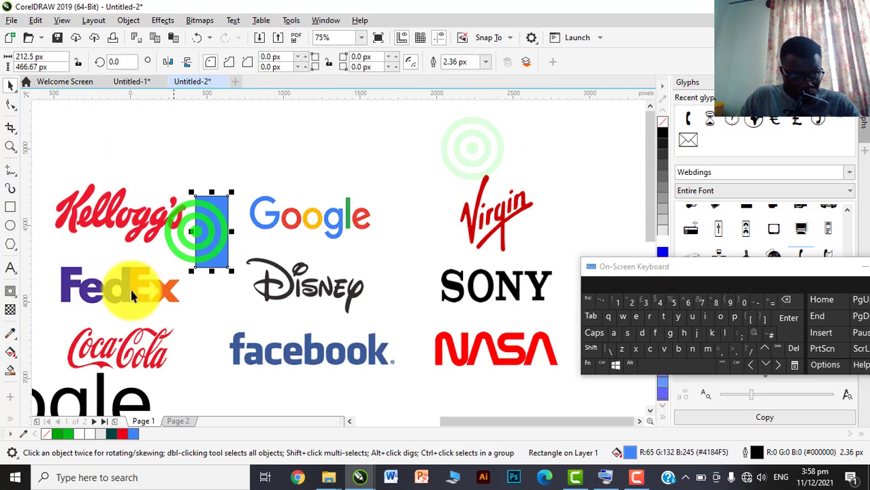
# Refill the rectangle with the red sampled from the first o of the sample Google logo
pyautogui.click(8, 335)
pyautogui.scroll(4, 287, 202)
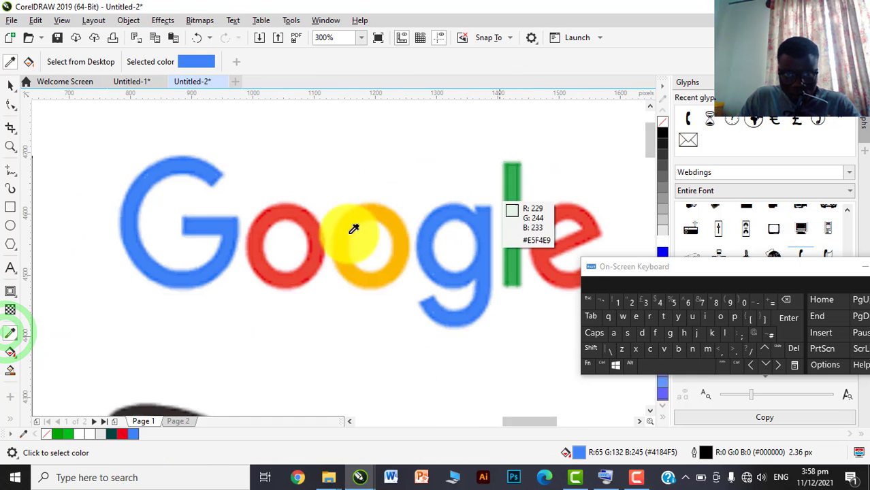
pyautogui.scroll(-2, 353, 229)
pyautogui.click(340, 209)
pyautogui.click(186, 244)
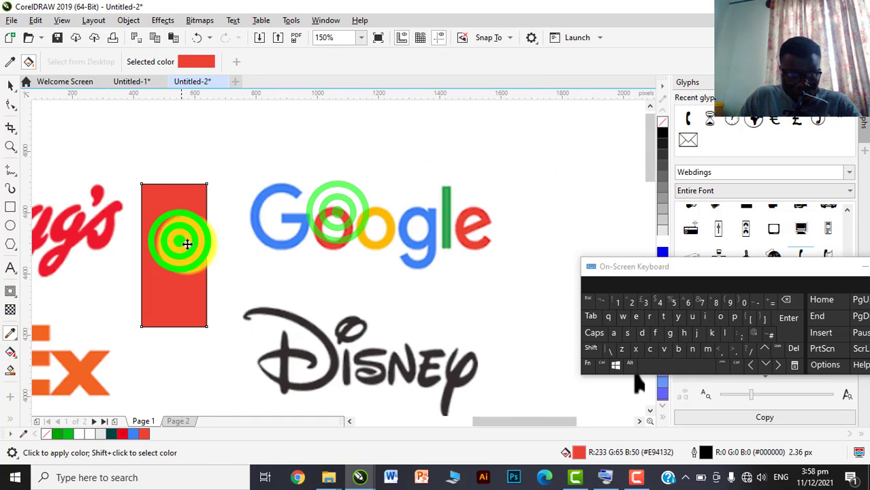
pyautogui.press('space')
# Refill the rectangle with the yellow sampled from the second o of the sample Google logo
pyautogui.click(8, 335)
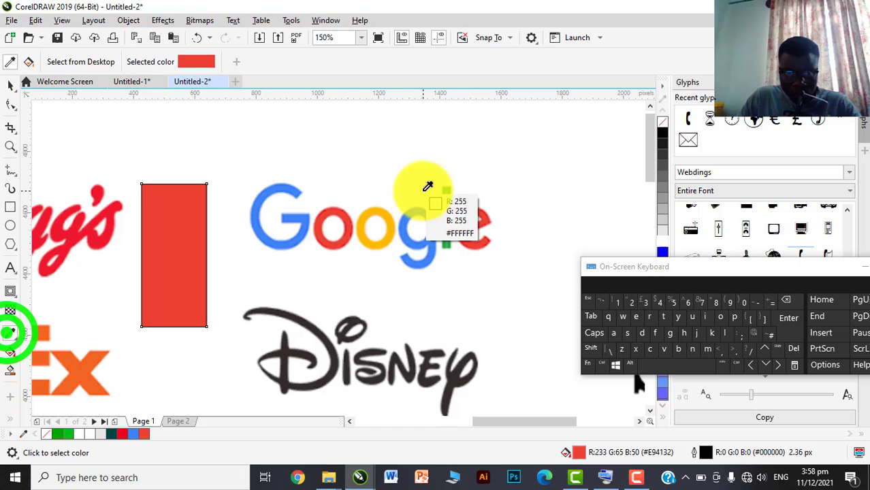
pyautogui.click(374, 206)
pyautogui.click(176, 226)
pyautogui.press('space')
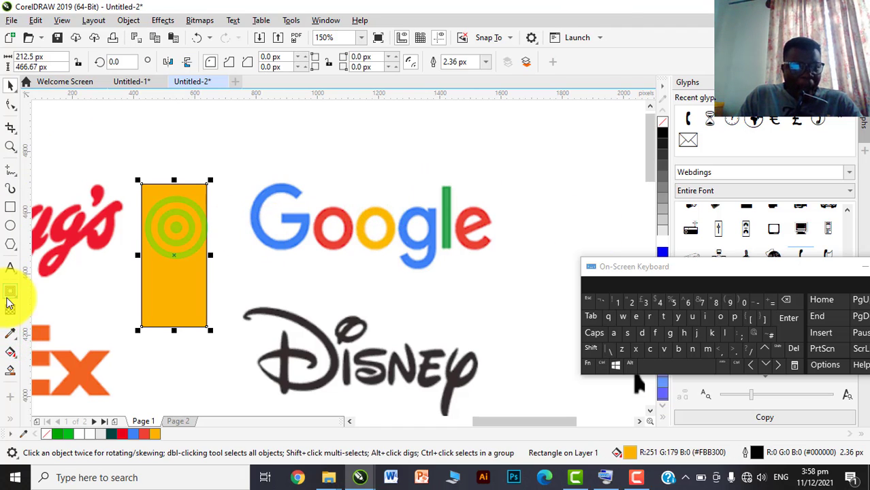
# Refill the rectangle with the green sampled from the l of the sample Google logo
pyautogui.click(11, 333)
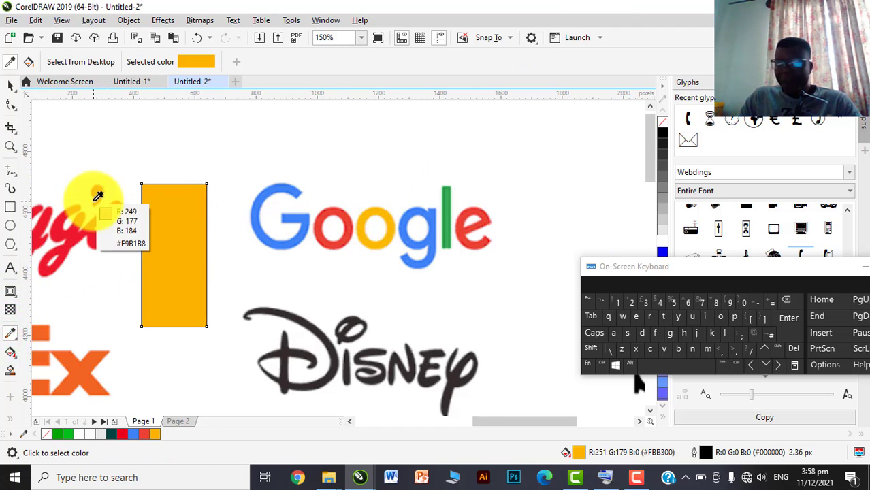
pyautogui.click(446, 196)
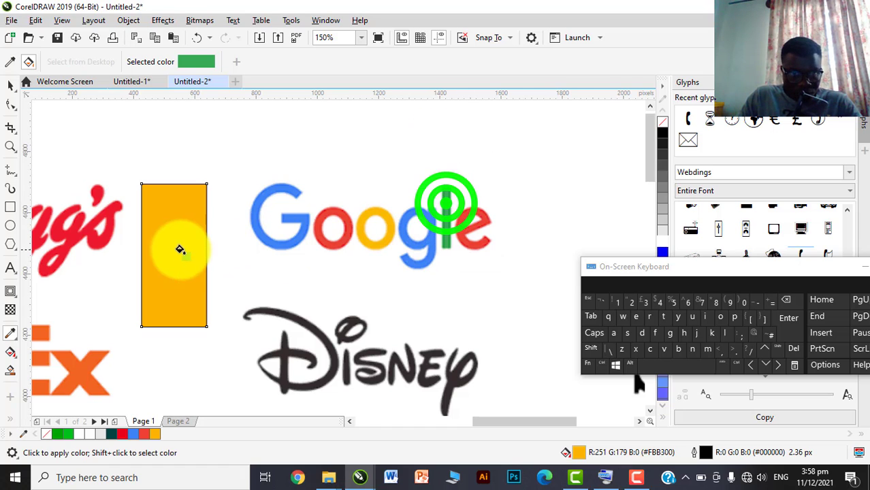
pyautogui.click(177, 245)
# Move the green rectangle away from the logos into the empty area left of the Google text
pyautogui.scroll(-5, 356, 243)
pyautogui.scroll(-2, 392, 237)
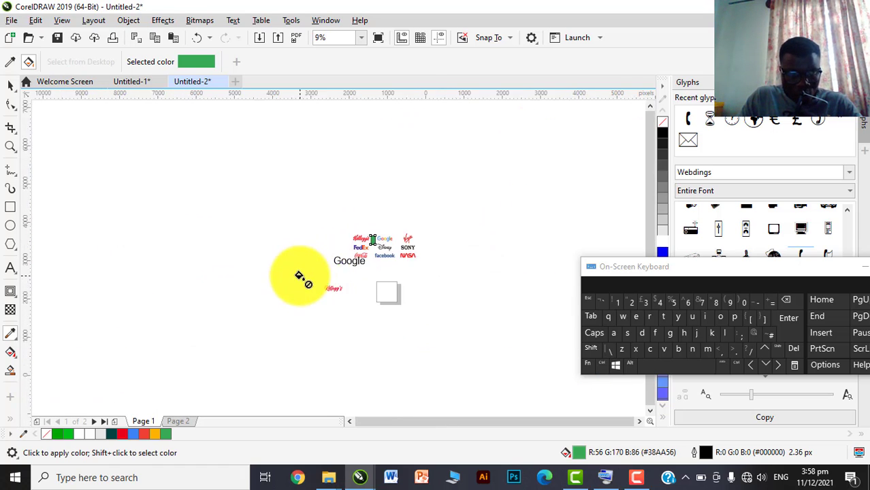
pyautogui.scroll(2, 301, 277)
pyautogui.press('space')
pyautogui.moveTo(599, 149); pyautogui.dragTo(246, 258)
# Move the black Google text left, clear of the Coca-Cola logo
pyautogui.scroll(2, 466, 223)
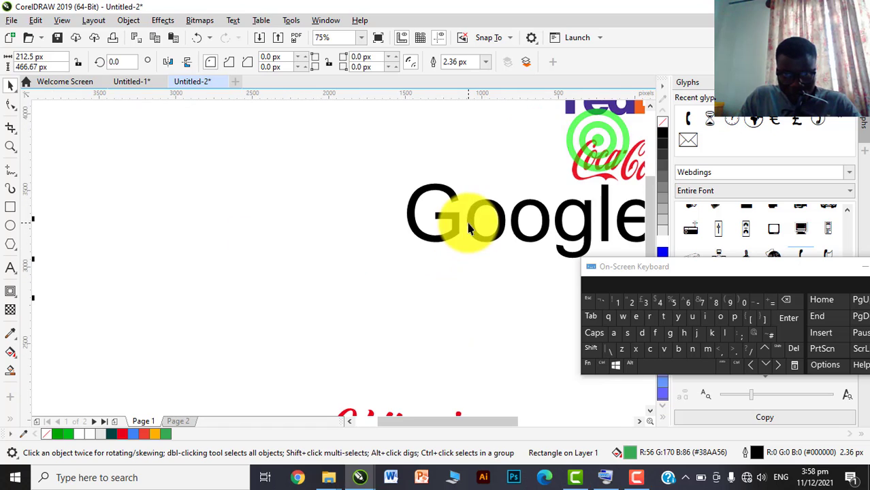
pyautogui.moveTo(466, 224); pyautogui.dragTo(355, 249)
pyautogui.scroll(-2, 355, 249)
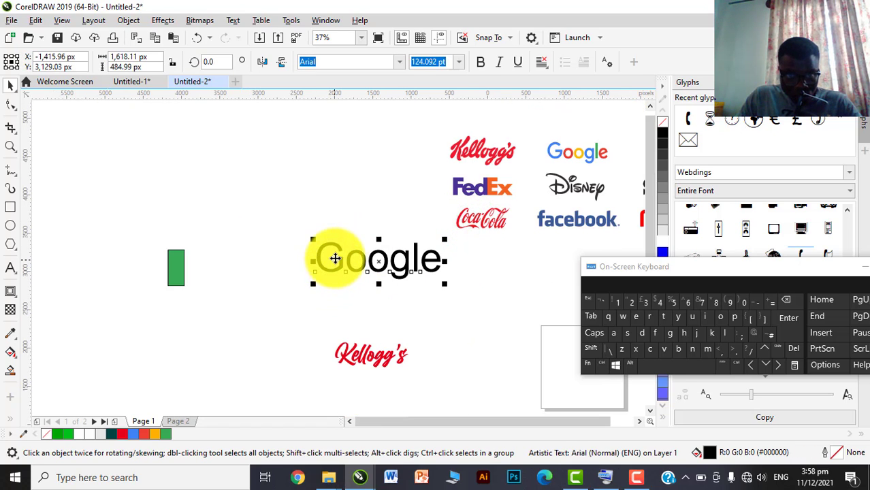
# Colour the G of the Google text with the sampled blue (#4184F5) and the first o with the sampled red (#E94132)
pyautogui.doubleClick(332, 258)
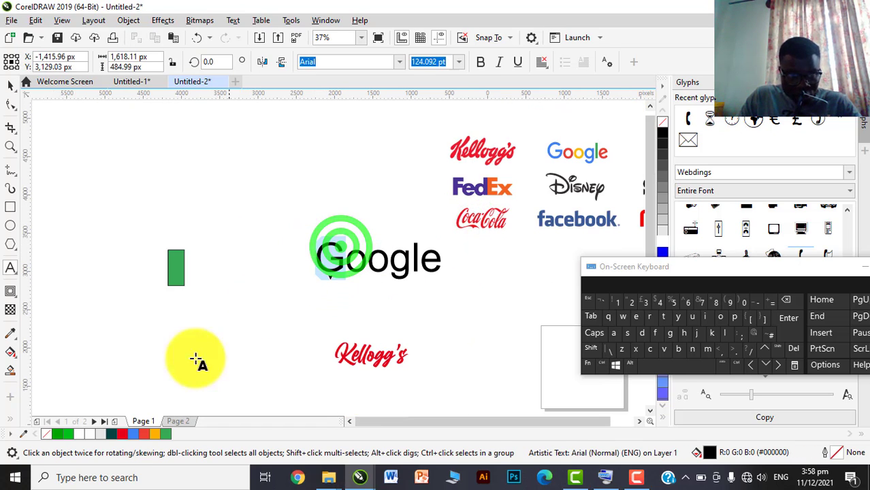
pyautogui.click(134, 434)
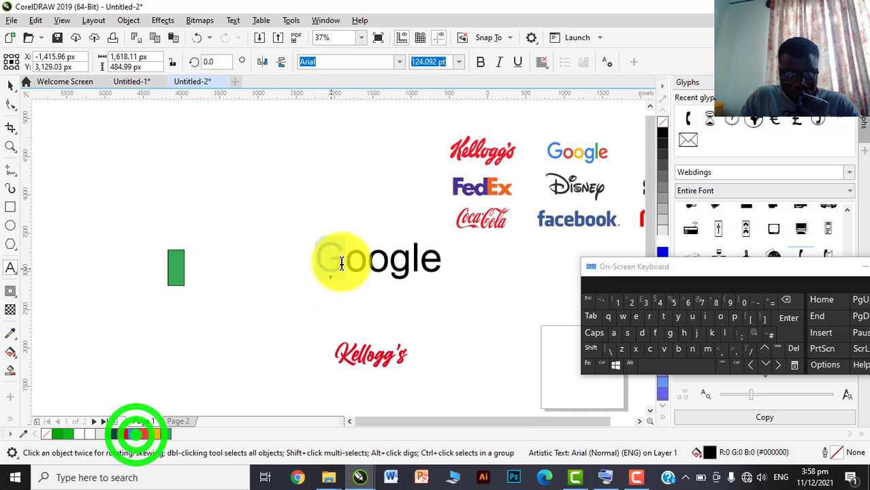
pyautogui.click(348, 259)
pyautogui.moveTo(364, 252); pyautogui.dragTo(346, 259)
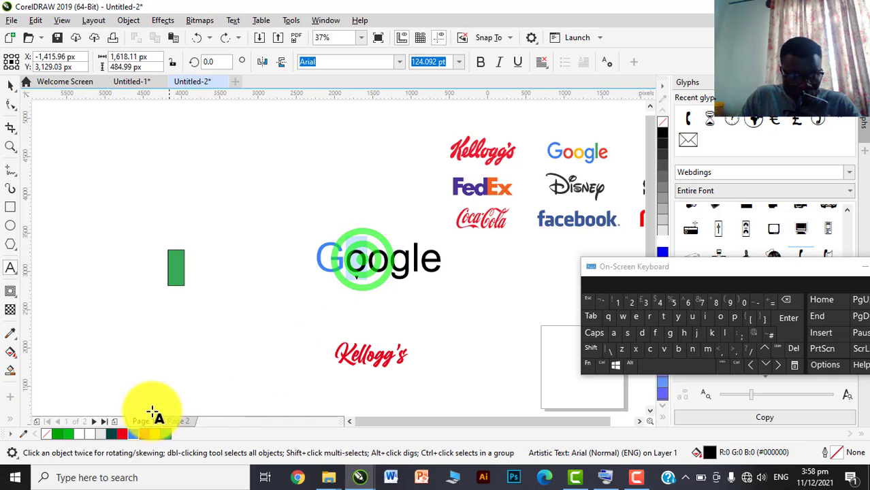
pyautogui.click(142, 434)
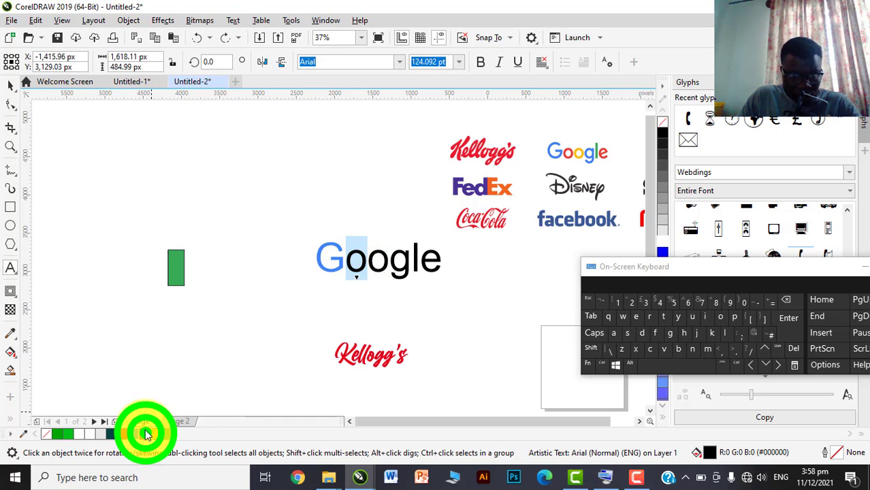
# Colour the second o of the Google text with the sampled yellow (#FBB300) and the g with the sampled blue (#4184F5)
pyautogui.click(380, 257)
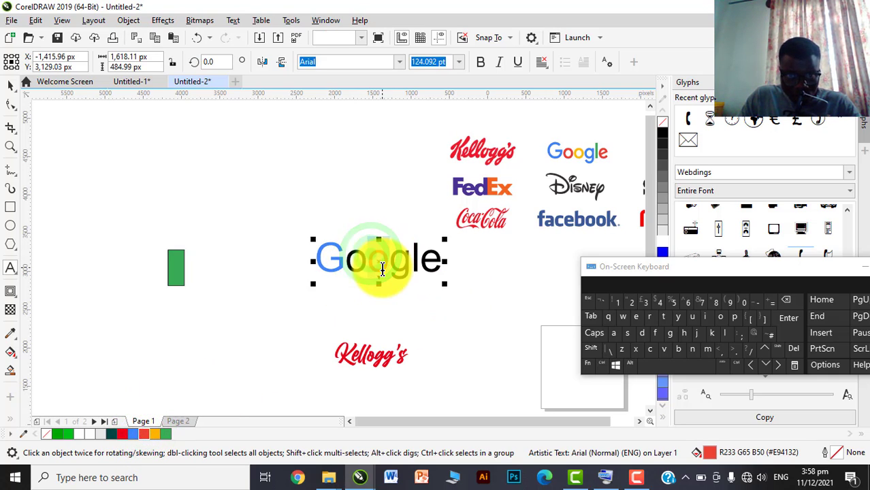
pyautogui.moveTo(381, 269); pyautogui.dragTo(371, 259)
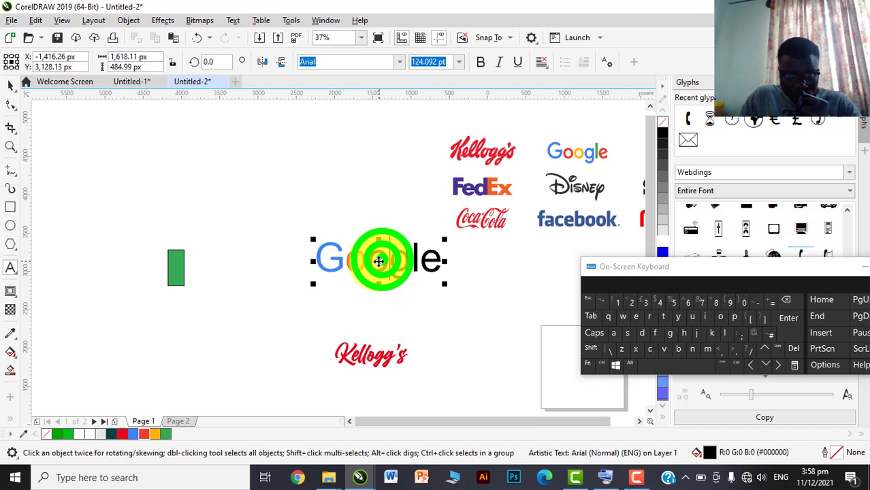
pyautogui.click(145, 434)
pyautogui.click(393, 255)
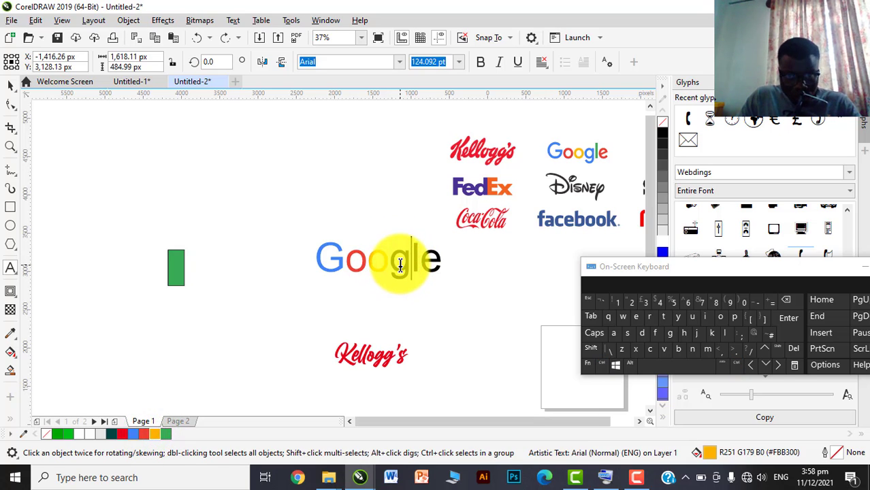
pyautogui.click(401, 264)
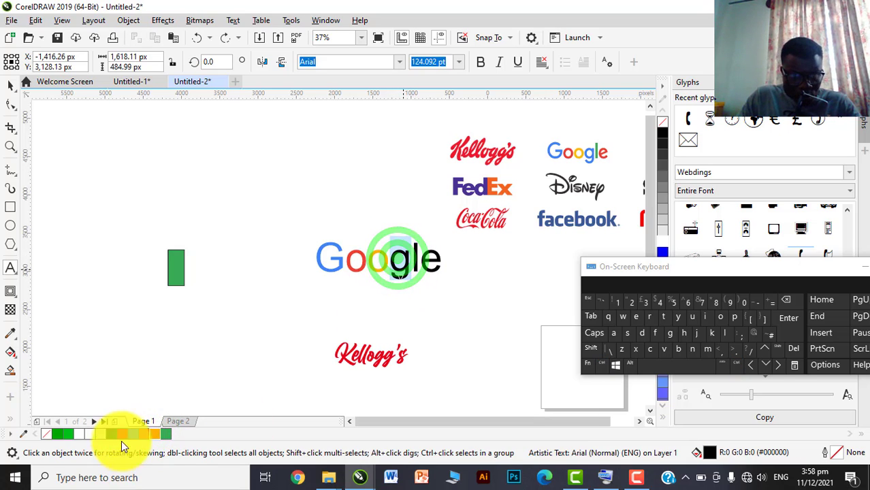
pyautogui.click(136, 434)
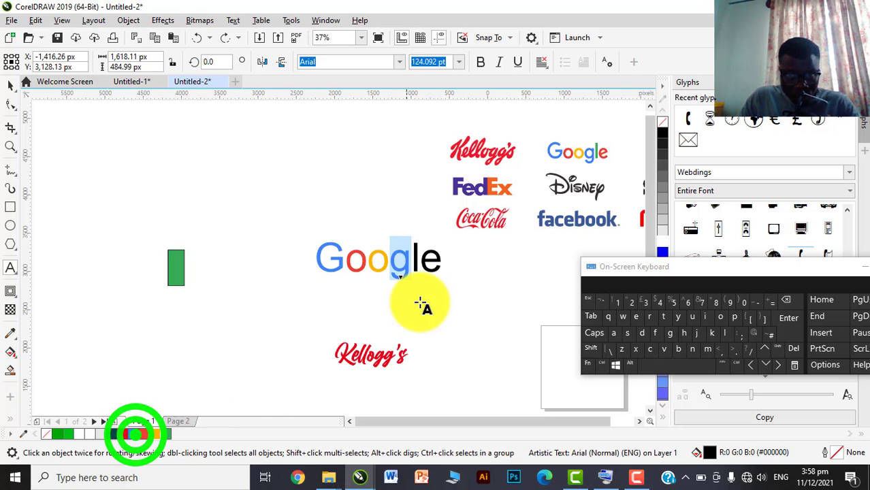
# Colour the letter l of the Google text with the sampled green (#38AA56)
pyautogui.click(413, 255)
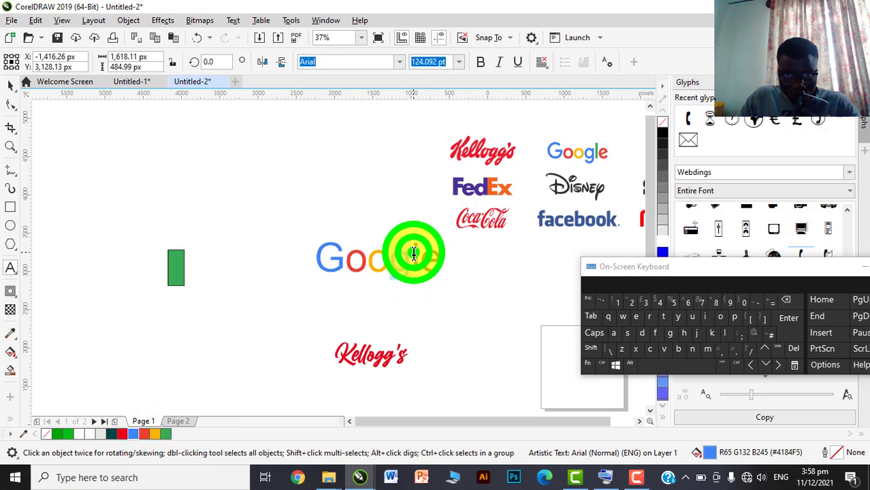
pyautogui.click(418, 265)
pyautogui.hotkey('ctrl', 'z')
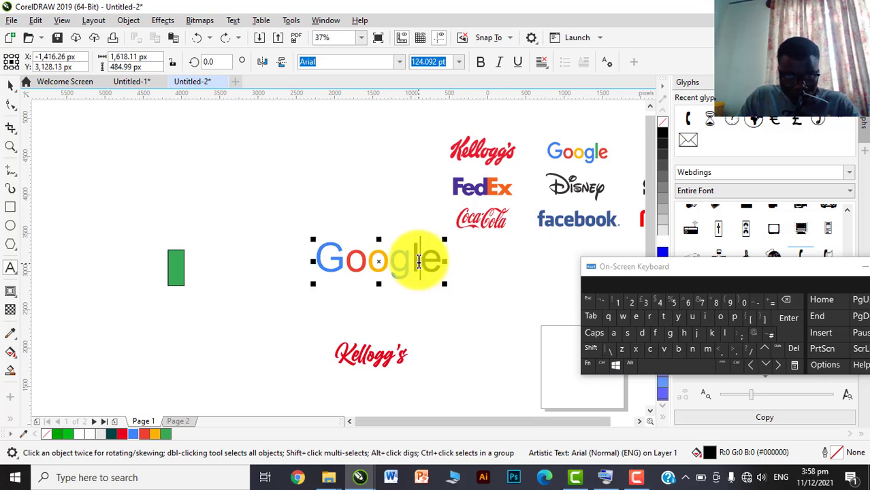
pyautogui.moveTo(412, 252); pyautogui.dragTo(419, 255)
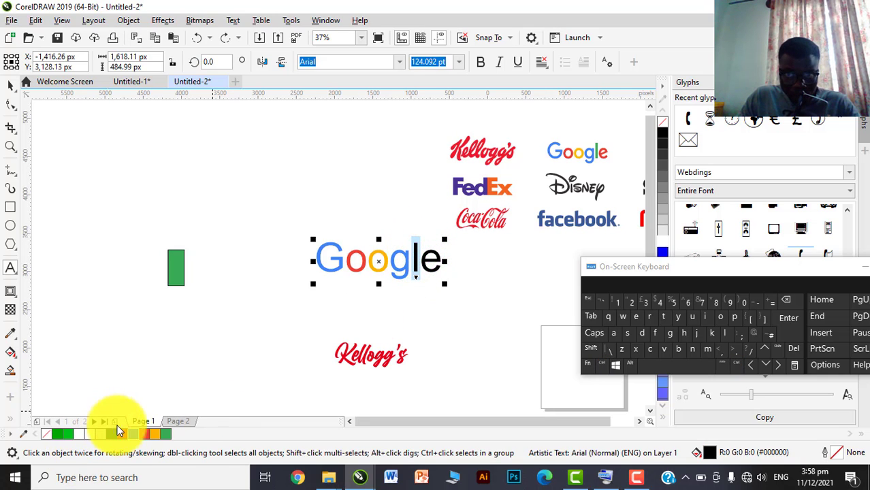
pyautogui.click(129, 433)
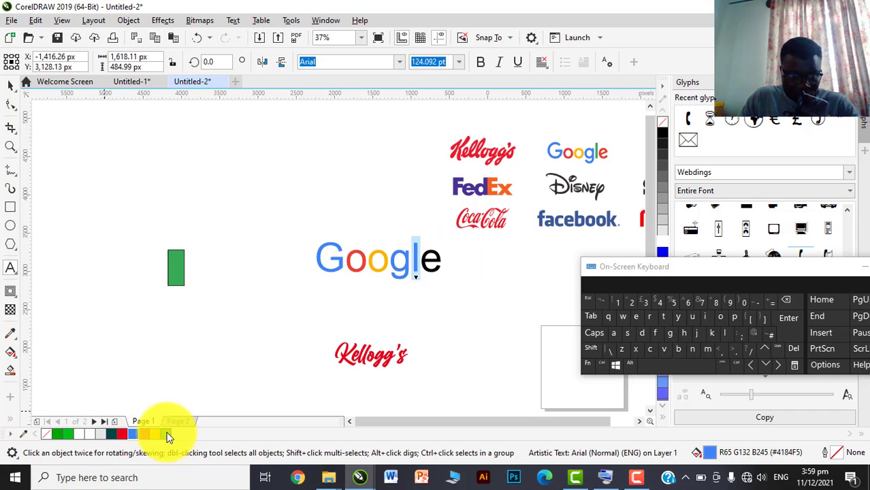
pyautogui.click(166, 434)
pyautogui.scroll(3, 419, 257)
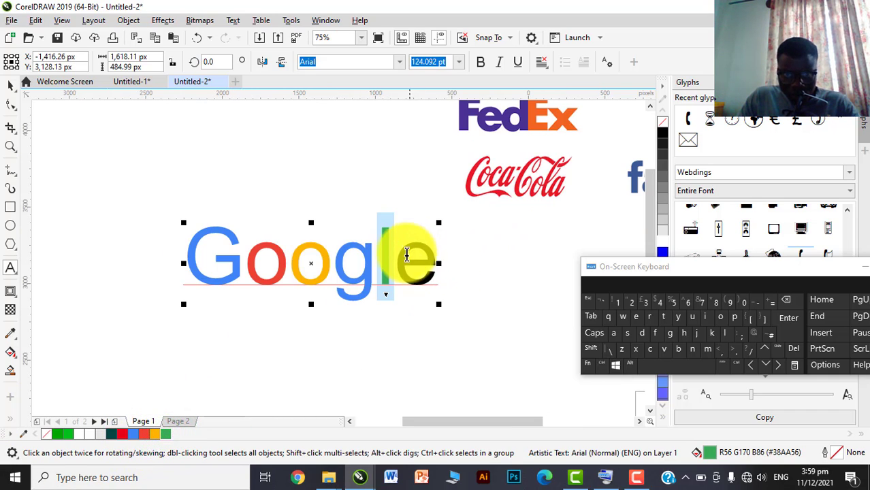
# Colour the letter e of the Google text with the sampled red (#E94132)
pyautogui.moveTo(394, 253); pyautogui.dragTo(437, 255)
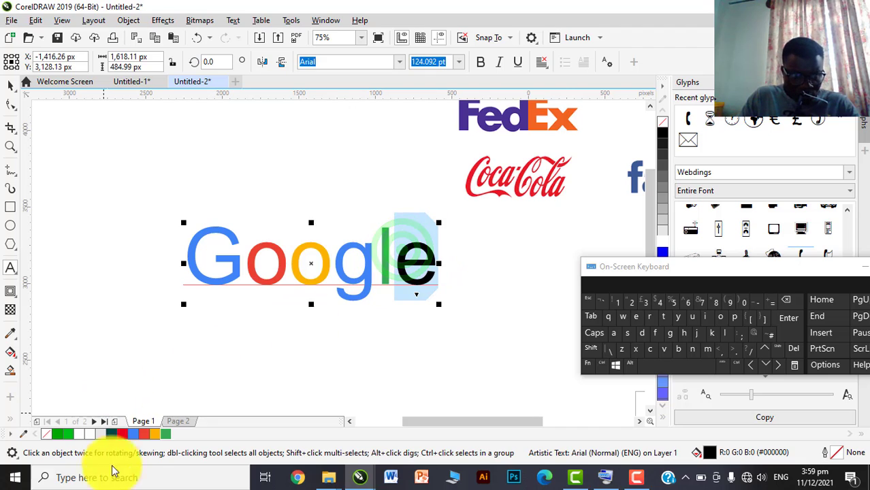
pyautogui.scroll(-3, 241, 418)
pyautogui.click(145, 435)
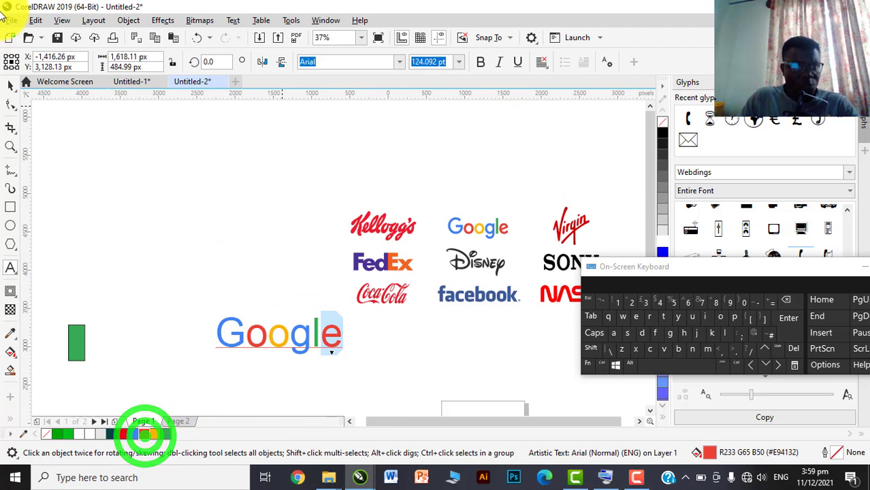
# Move the coloured Google text above the sample logos and shift the logo image left beneath it
pyautogui.click(10, 85)
pyautogui.moveTo(288, 339); pyautogui.dragTo(245, 158)
pyautogui.moveTo(532, 238); pyautogui.dragTo(407, 229)
pyautogui.scroll(3, 361, 246)
pyautogui.moveTo(362, 247); pyautogui.dragTo(359, 254)
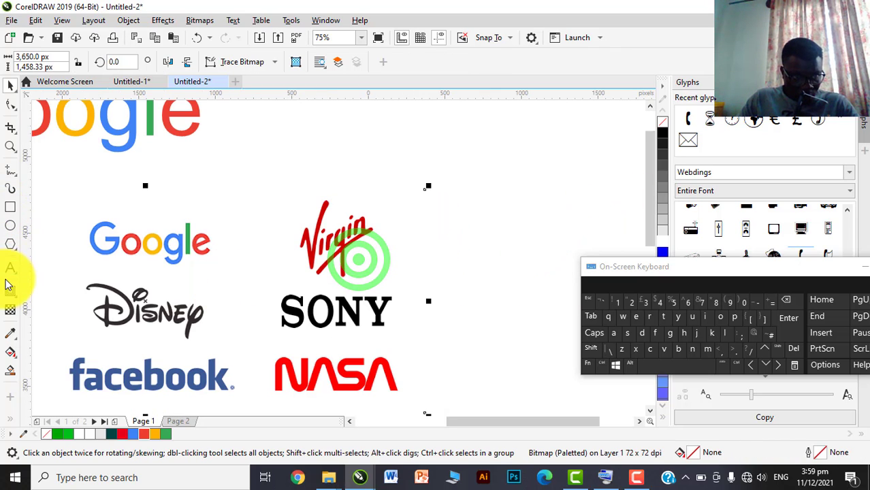
# Add the text Virgin in Arial 24 pt above the Virgin logo and move it left, above the Google logo
pyautogui.click(11, 268)
pyautogui.click(300, 145)
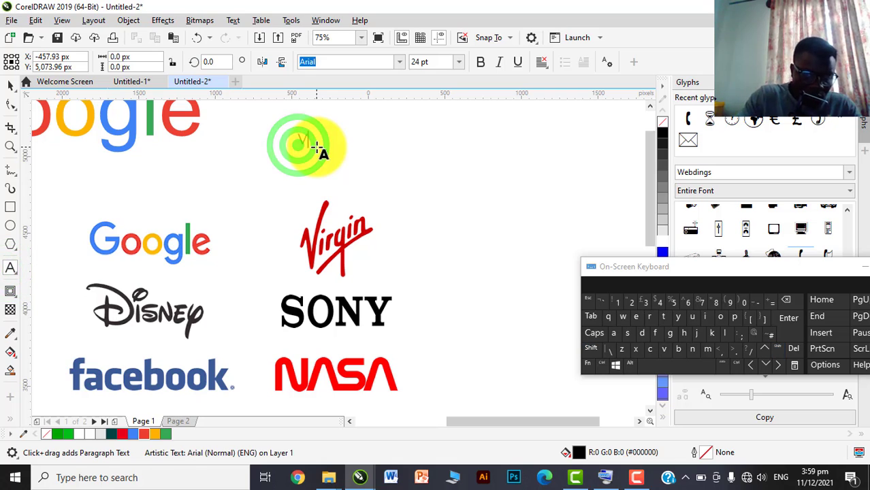
pyautogui.write('Virgi')
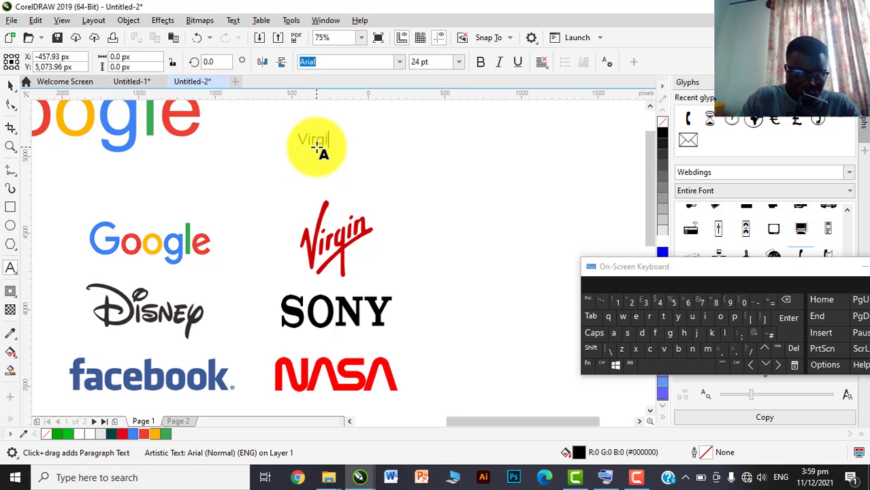
pyautogui.write('n')
pyautogui.hotkey('ctrl', 'space')
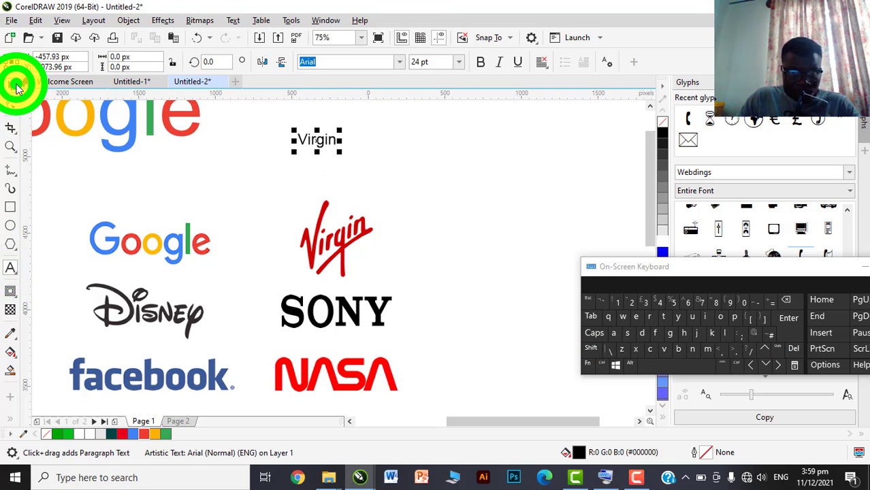
pyautogui.moveTo(300, 140); pyautogui.dragTo(204, 182)
# Preview script fonts on the Virgin text and set its font to Rindu Alam
pyautogui.click(400, 62)
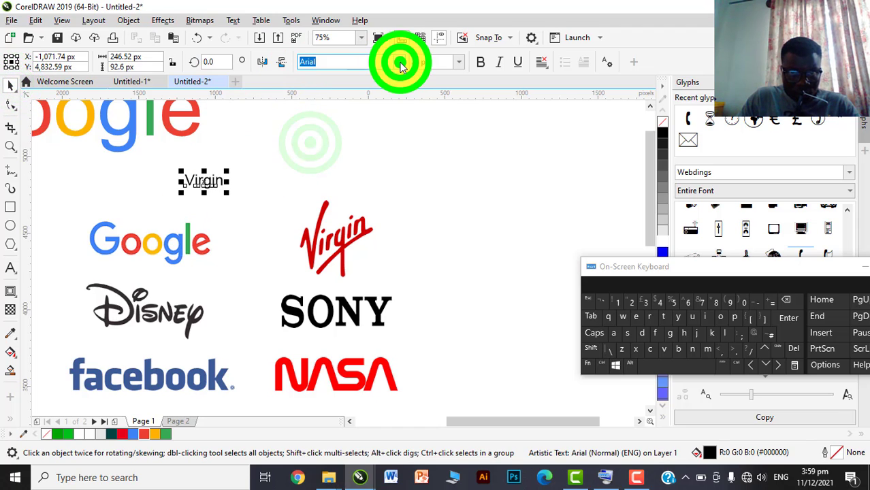
pyautogui.moveTo(385, 189)
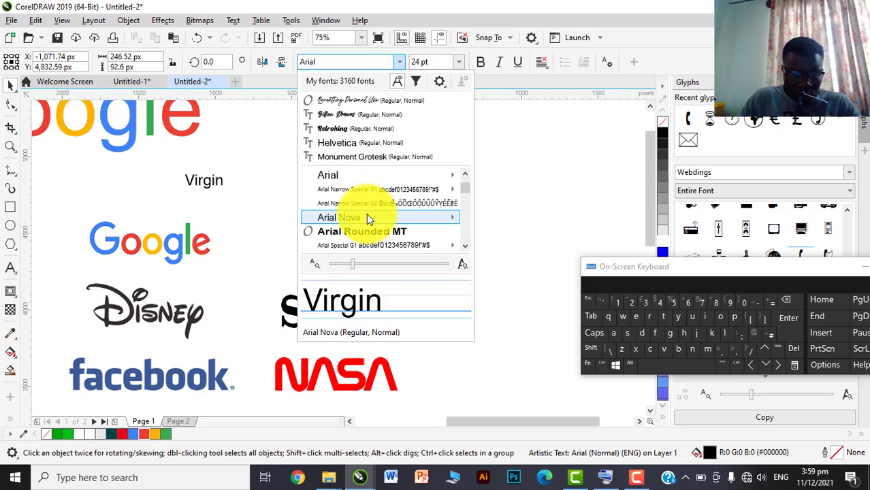
pyautogui.moveTo(368, 217)
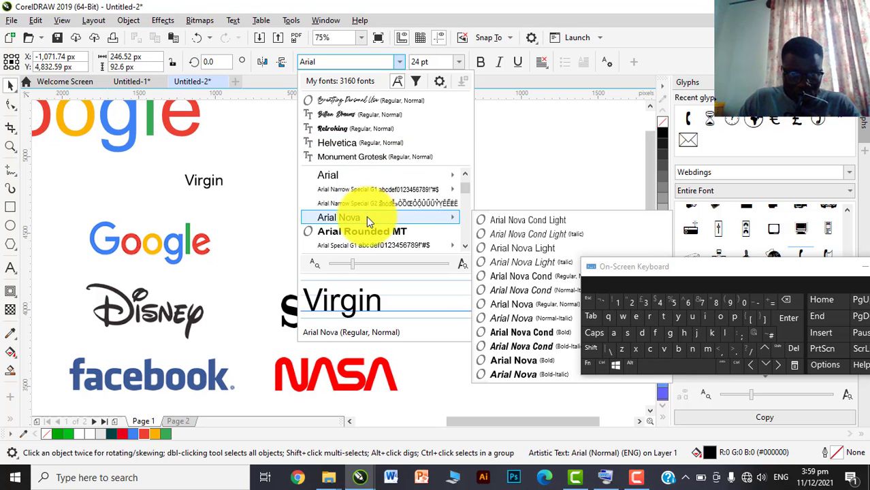
pyautogui.scroll(-1, 367, 215)
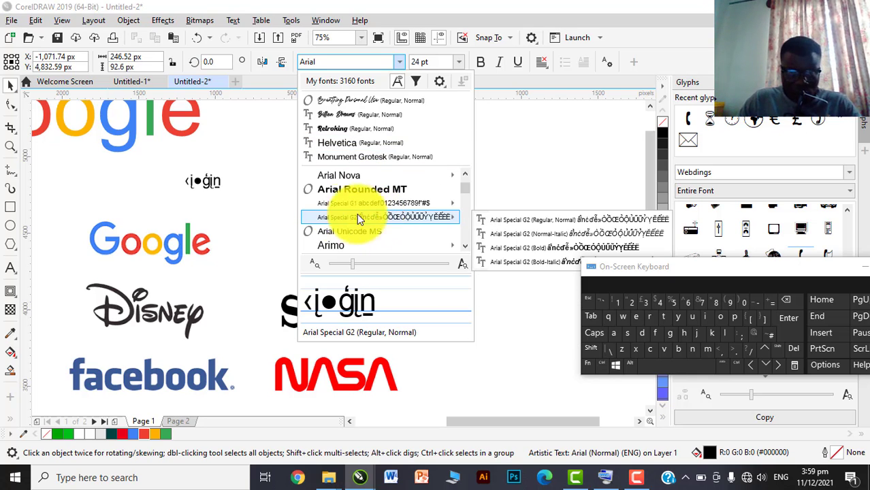
pyautogui.scroll(-3, 398, 235)
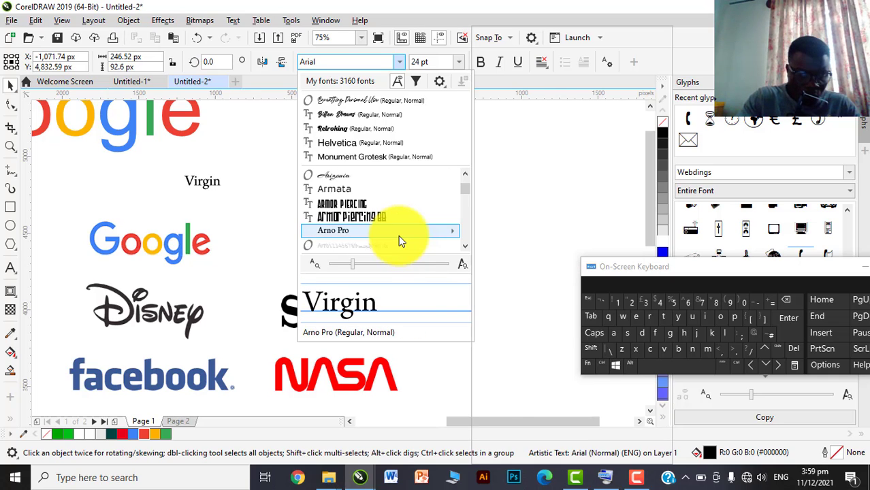
pyautogui.moveTo(399, 238)
pyautogui.scroll(1, 412, 190)
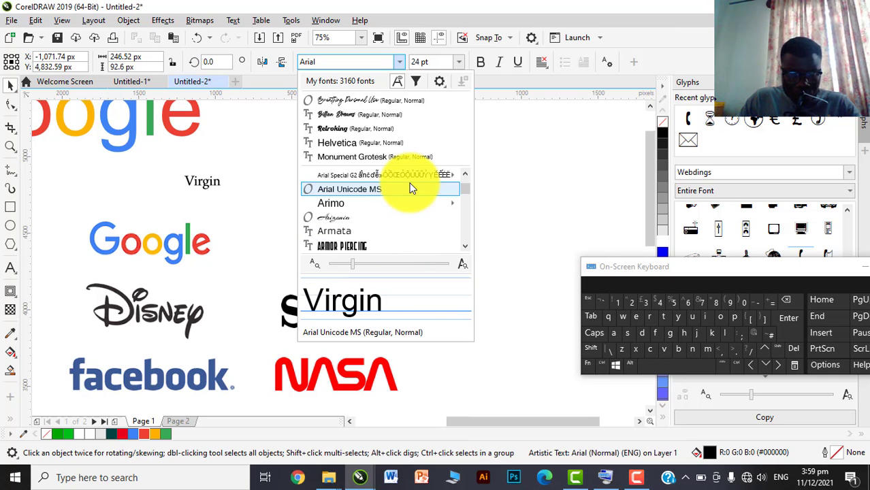
pyautogui.scroll(-10, 422, 213)
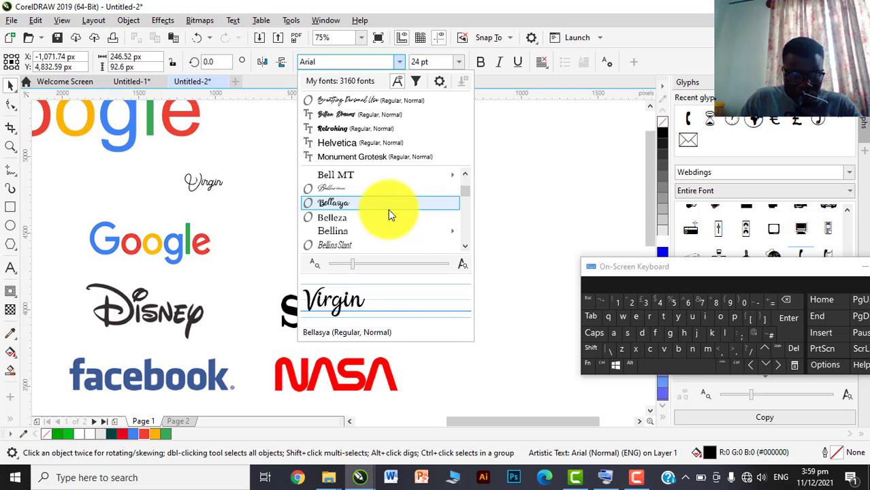
pyautogui.scroll(-3, 390, 213)
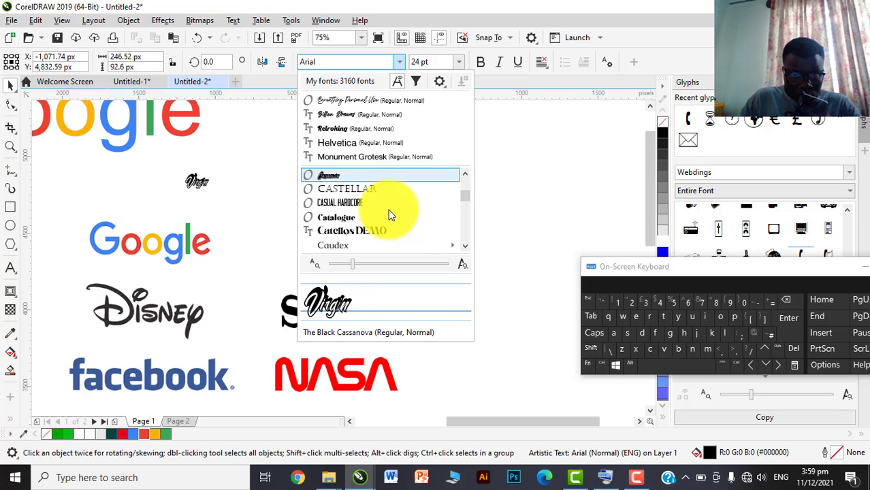
pyautogui.scroll(15, 390, 213)
pyautogui.scroll(-15, 391, 216)
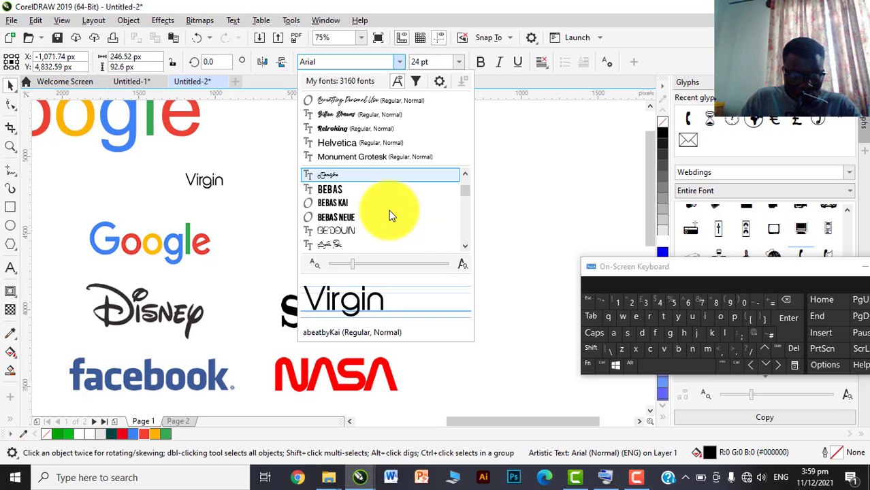
pyautogui.scroll(-15, 391, 215)
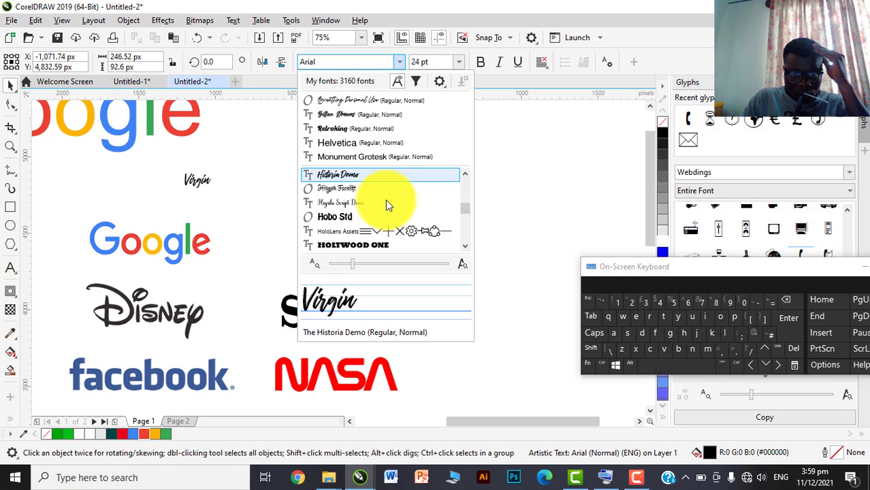
pyautogui.scroll(-2, 386, 199)
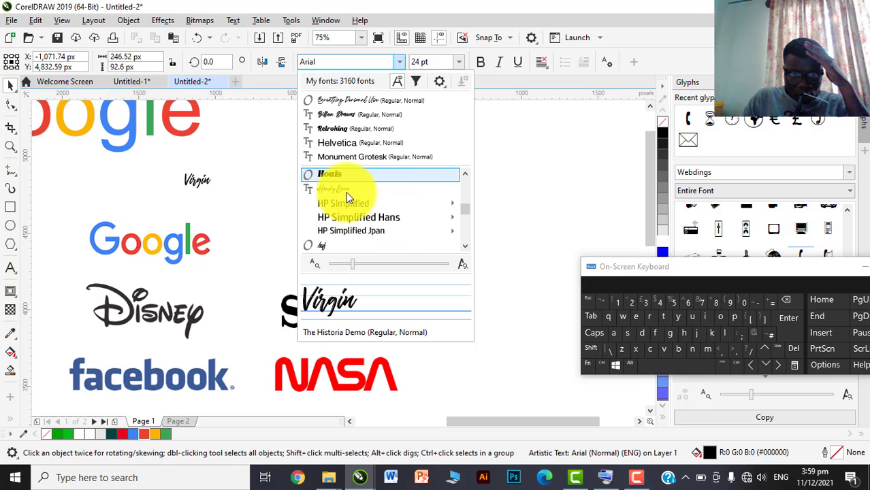
pyautogui.scroll(-10, 342, 194)
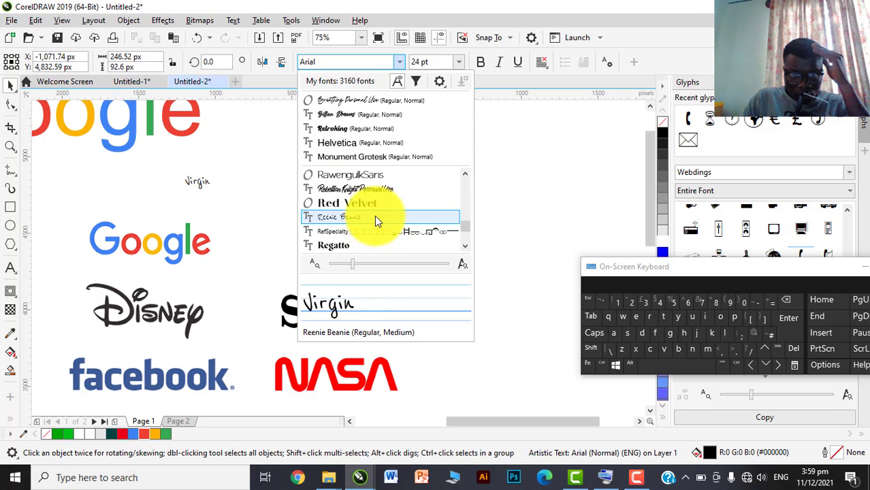
pyautogui.scroll(-1, 375, 215)
pyautogui.scroll(-3, 381, 204)
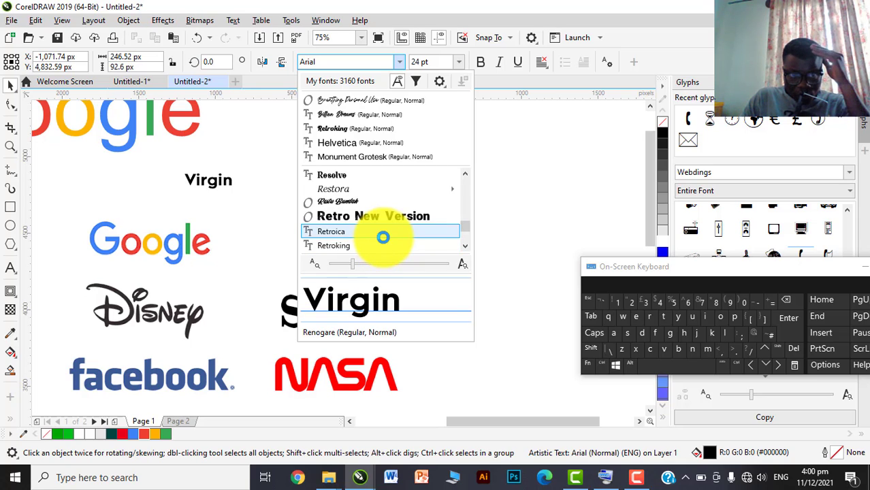
pyautogui.scroll(-2, 383, 236)
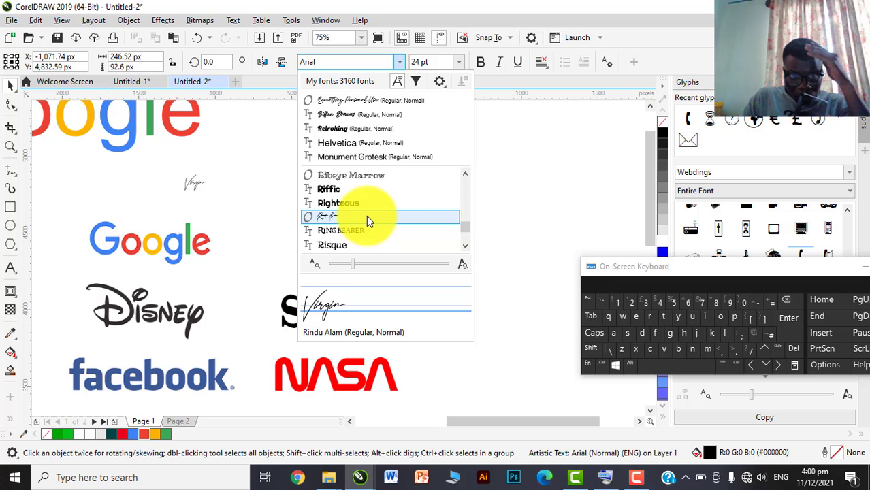
pyautogui.click(366, 216)
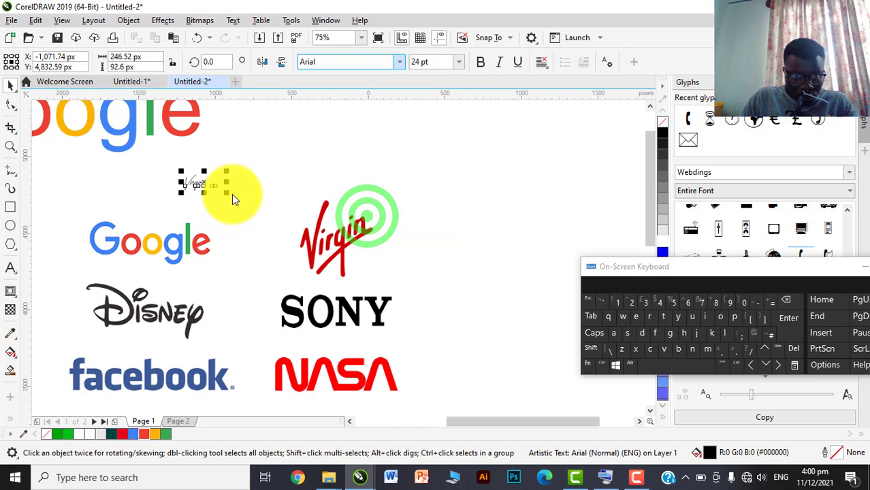
# Enlarge the Virgin text to about 165 pt and move it right of the sample logos
pyautogui.moveTo(212, 195); pyautogui.dragTo(272, 253)
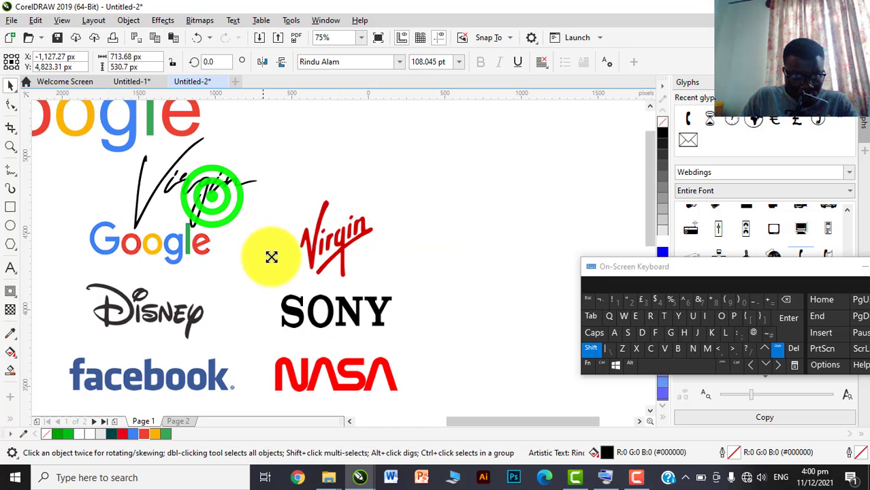
pyautogui.scroll(-1, 223, 181)
pyautogui.moveTo(224, 183); pyautogui.dragTo(406, 181)
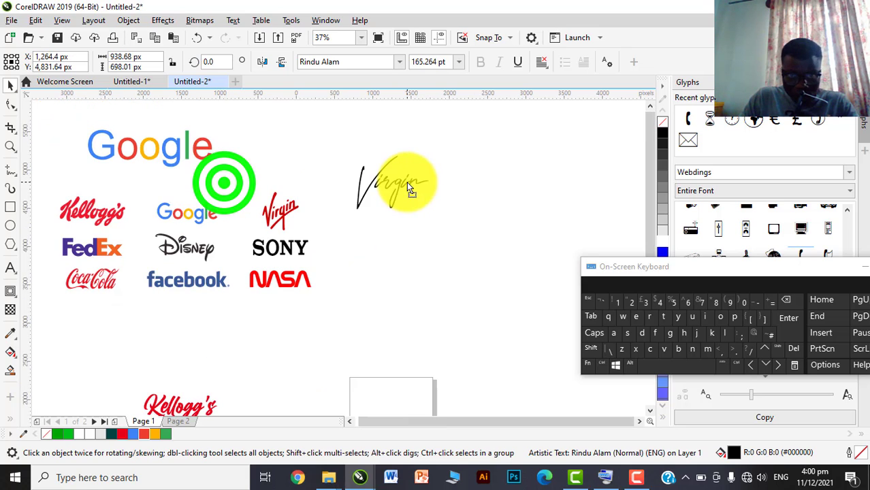
# Place a copy of the Rindu Alam Virgin text above the sample Google logo, beside the Virgin logo
pyautogui.scroll(1, 300, 198)
pyautogui.scroll(-1, 386, 196)
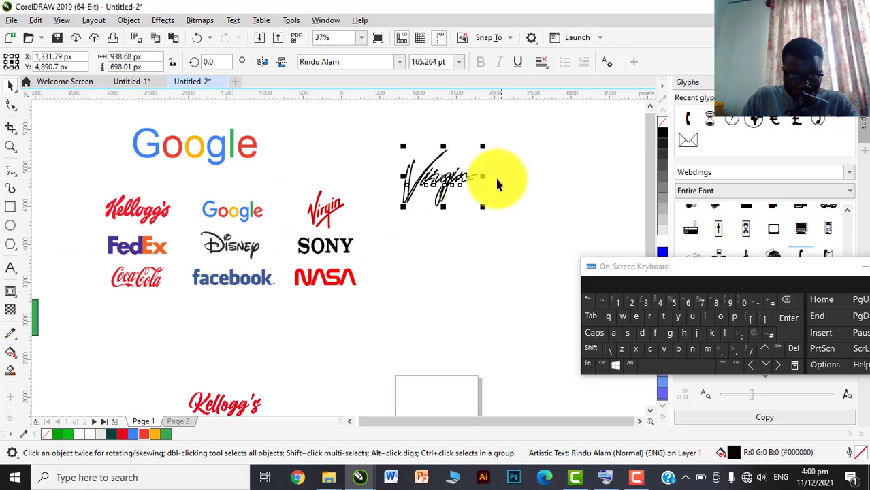
pyautogui.moveTo(464, 178); pyautogui.dragTo(271, 181)
pyautogui.scroll(2, 271, 181)
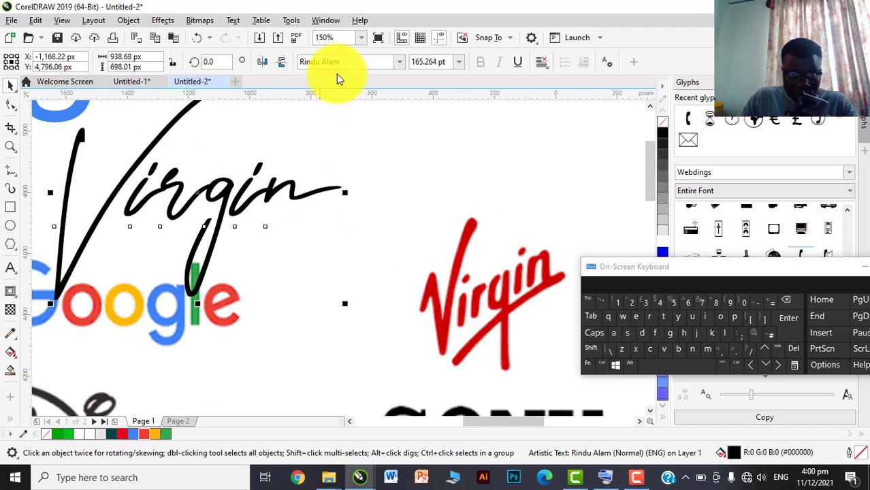
# Preview further fonts on the copied Virgin text and compare them with the sample Virgin logo
pyautogui.click(400, 62)
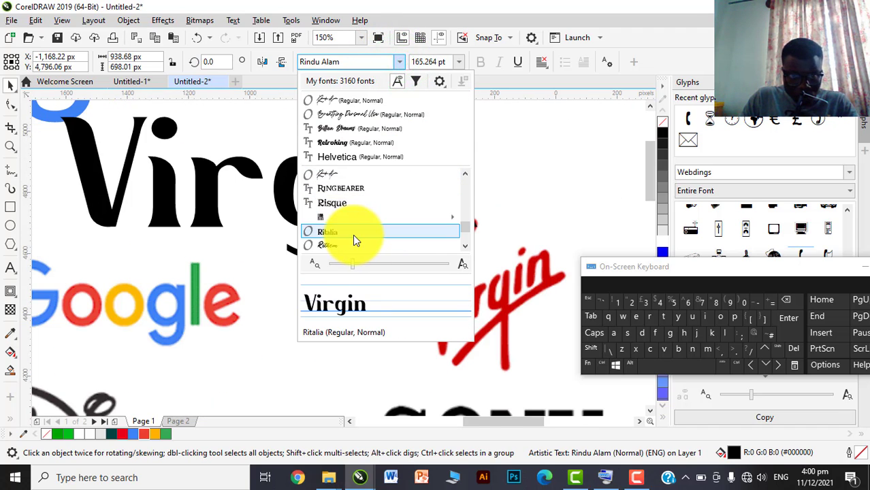
pyautogui.scroll(-1, 353, 234)
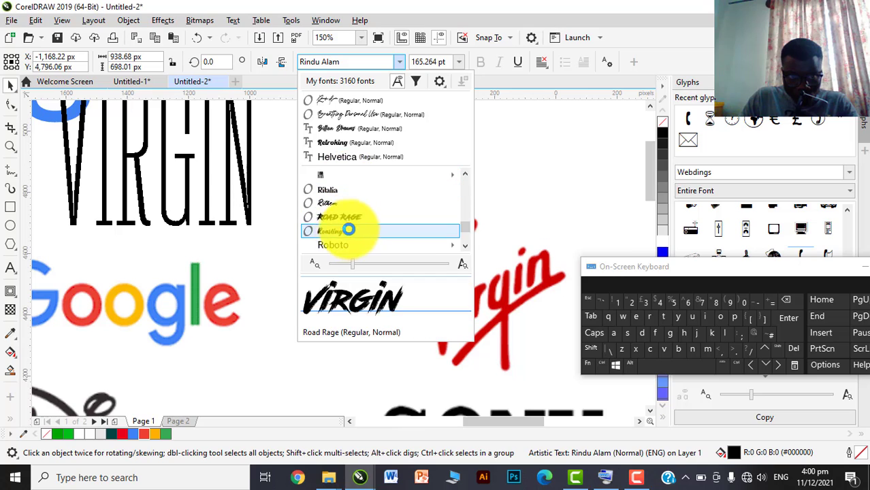
pyautogui.scroll(-1, 344, 230)
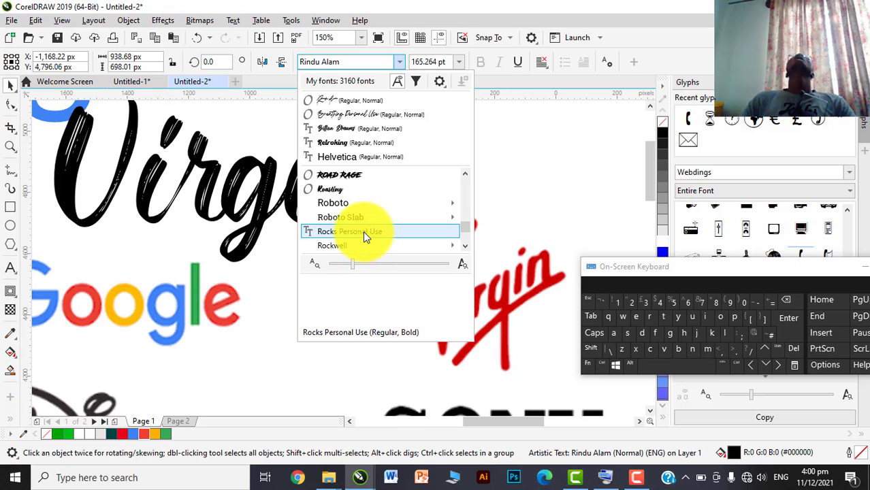
pyautogui.scroll(-3, 363, 232)
pyautogui.scroll(-5, 363, 231)
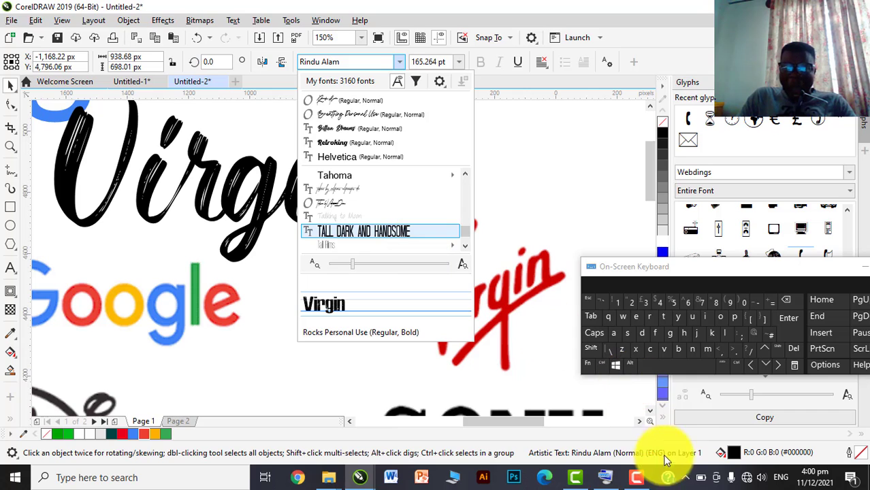
pyautogui.moveTo(637, 476)
pyautogui.click(646, 439)
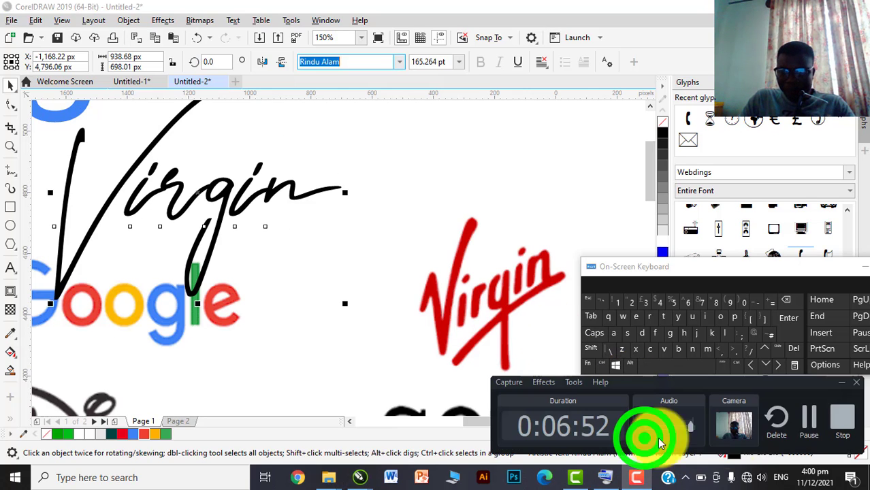
pyautogui.click(812, 423)
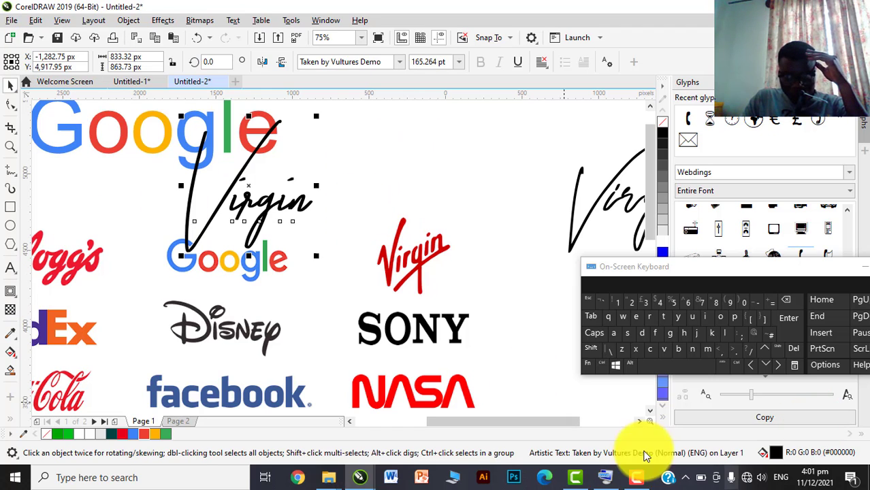
# Move the Taken by Vultures Demo version of the Virgin text up and right, clear of the Google wordmarks
pyautogui.scroll(2, 285, 208)
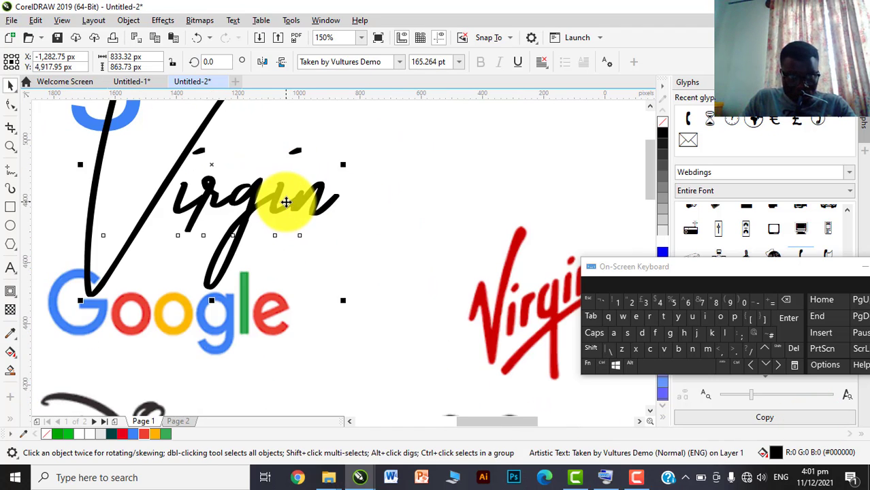
pyautogui.scroll(-4, 287, 200)
pyautogui.scroll(2, 248, 194)
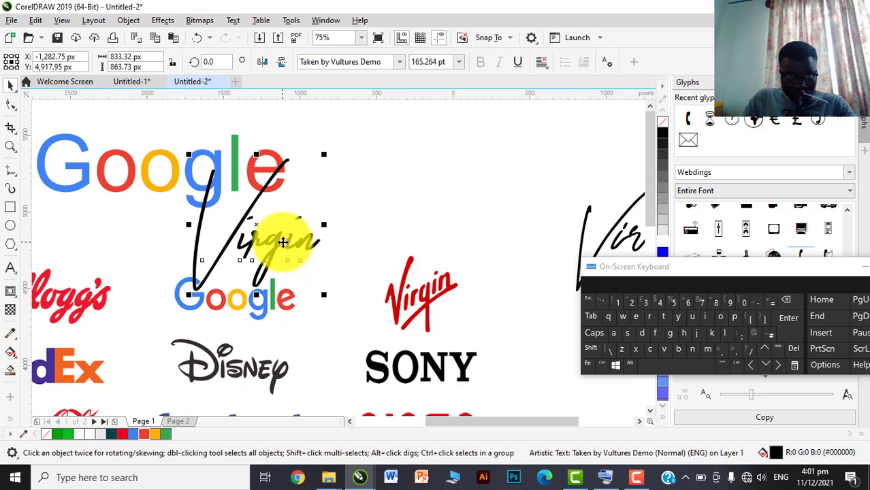
pyautogui.moveTo(283, 242); pyautogui.dragTo(343, 172)
pyautogui.scroll(-1, 141, 218)
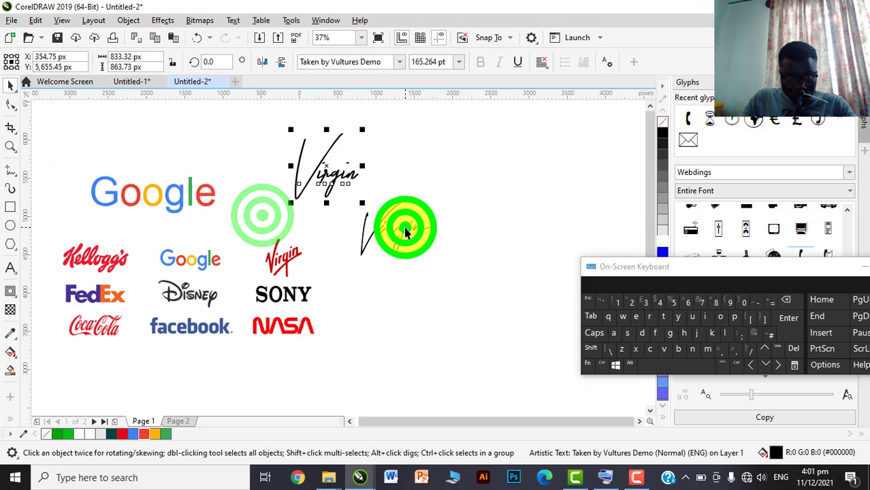
# Move the Rindu Alam Virgin text farther right and place the Taken by Vultures Demo version above right of the Virgin logo
pyautogui.moveTo(405, 228); pyautogui.dragTo(532, 265)
pyautogui.moveTo(338, 173); pyautogui.dragTo(366, 202)
pyautogui.scroll(1, 367, 204)
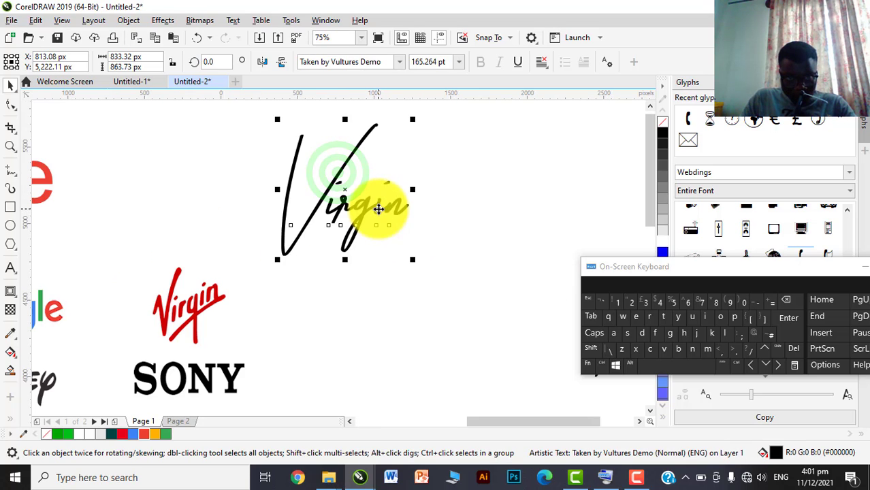
# Try rotating the Taken by Vultures Demo Virgin text by 45 degrees and by 40 degrees
pyautogui.click(383, 207)
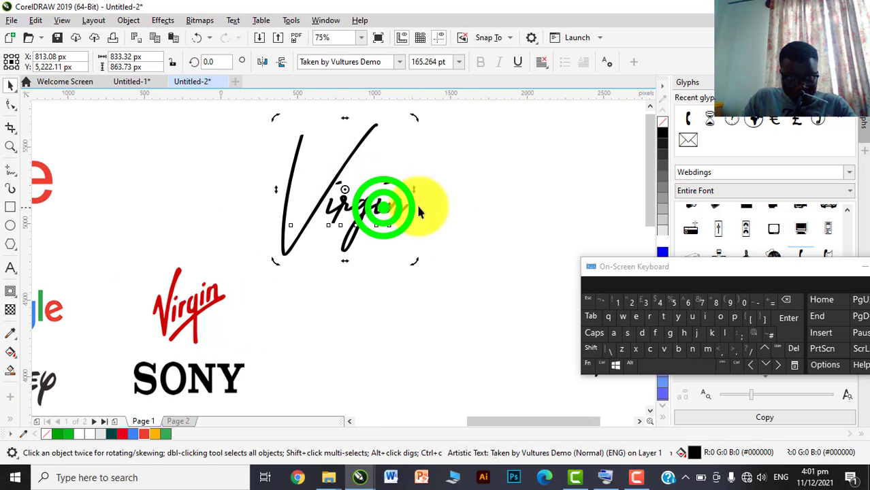
pyautogui.click(215, 61)
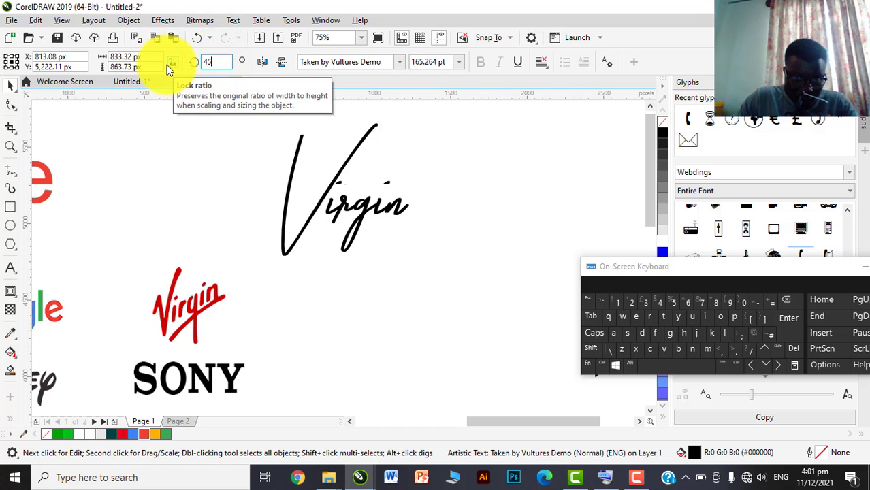
pyautogui.write('45')
pyautogui.press('Return')
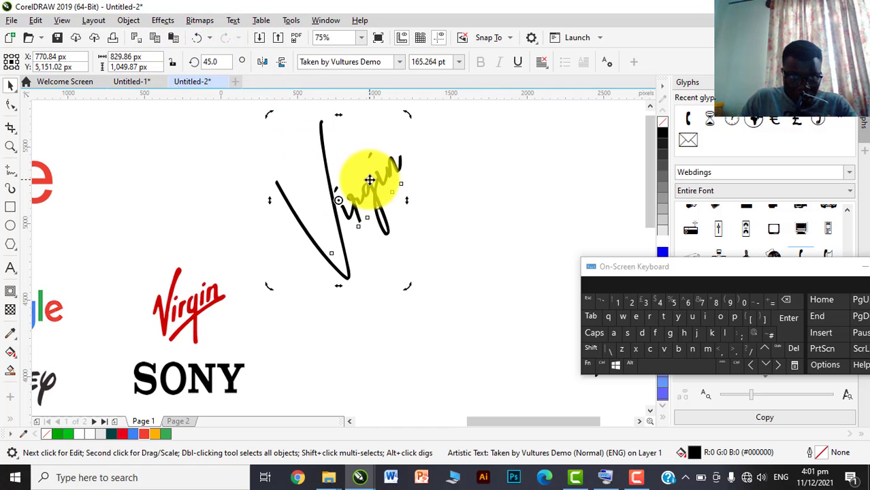
pyautogui.click(216, 62)
pyautogui.write('40')
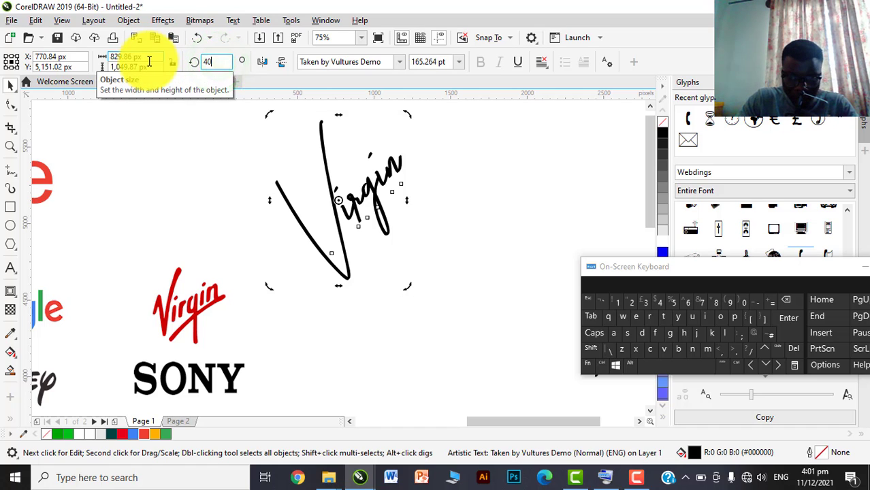
pyautogui.press('Return')
# Set the rotation angle of the Taken by Vultures Demo Virgin text to 30 degrees
pyautogui.click(219, 60)
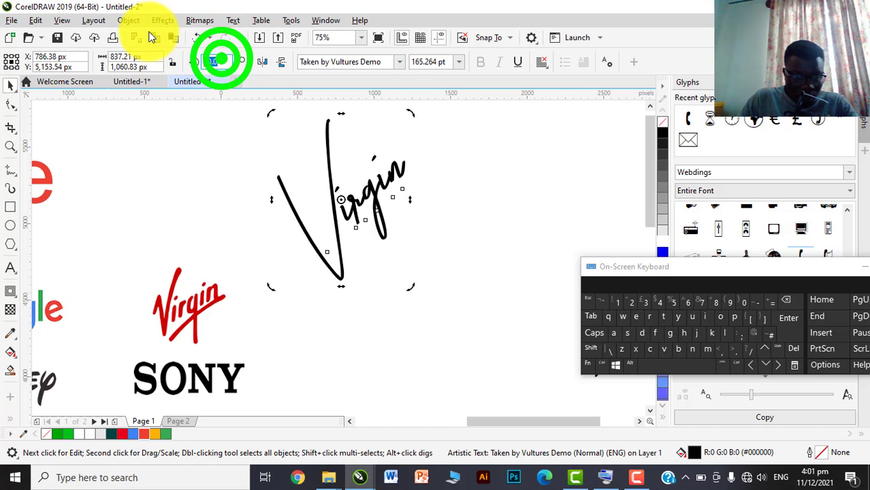
pyautogui.write('30')
pyautogui.press('Return')
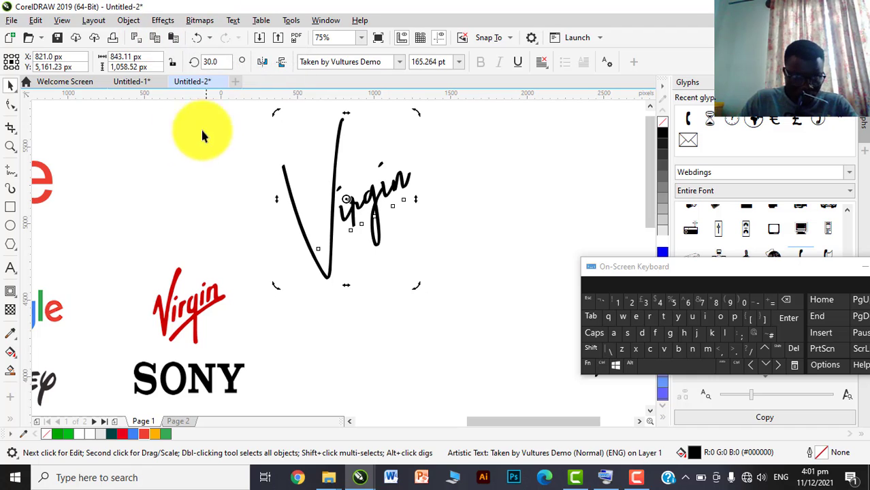
pyautogui.click(194, 151)
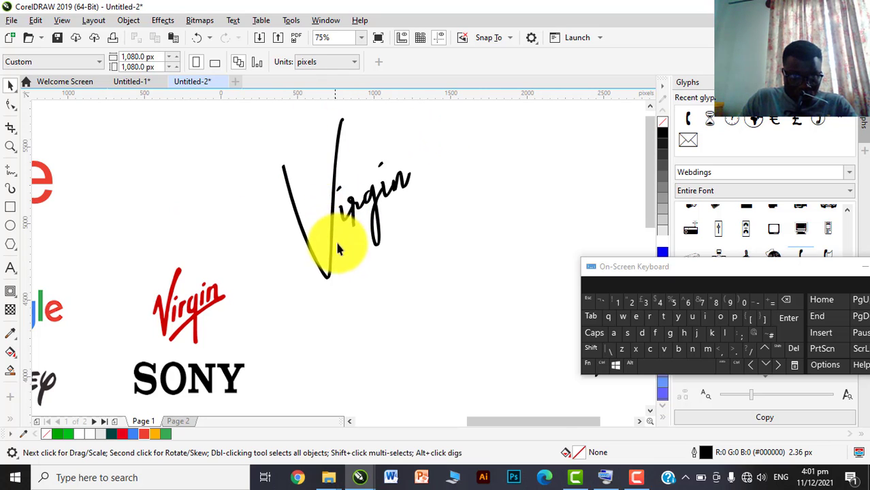
# Place a copy of the rotated Virgin text above the red Virgin logo and convert the copy to curves
pyautogui.scroll(2, 337, 248)
pyautogui.scroll(-3, 340, 228)
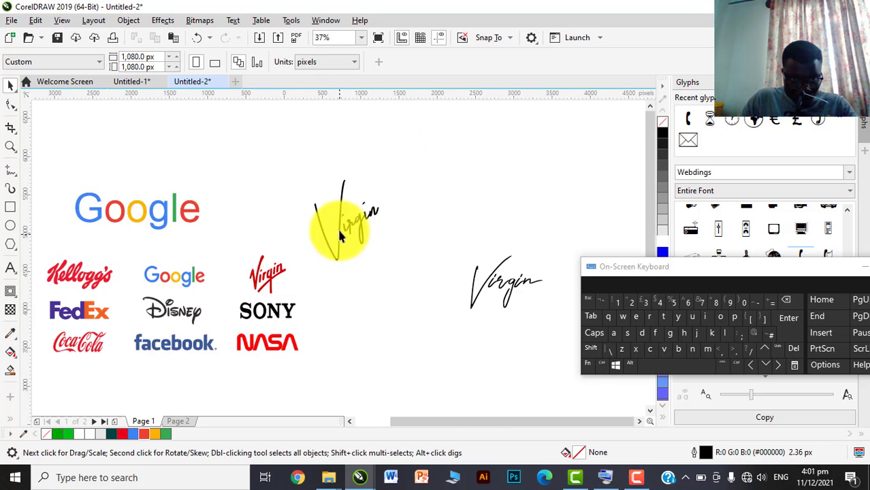
pyautogui.scroll(3, 336, 224)
pyautogui.click(335, 220)
pyautogui.scroll(-1, 338, 225)
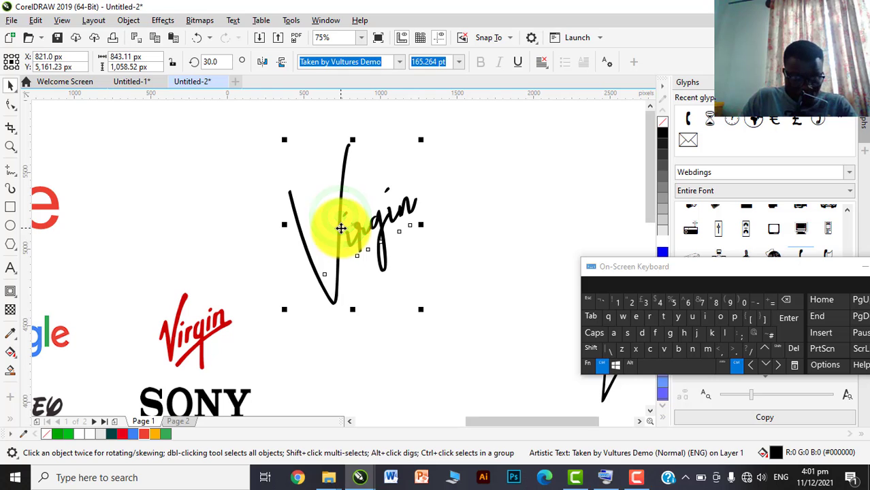
pyautogui.moveTo(341, 228); pyautogui.dragTo(172, 201)
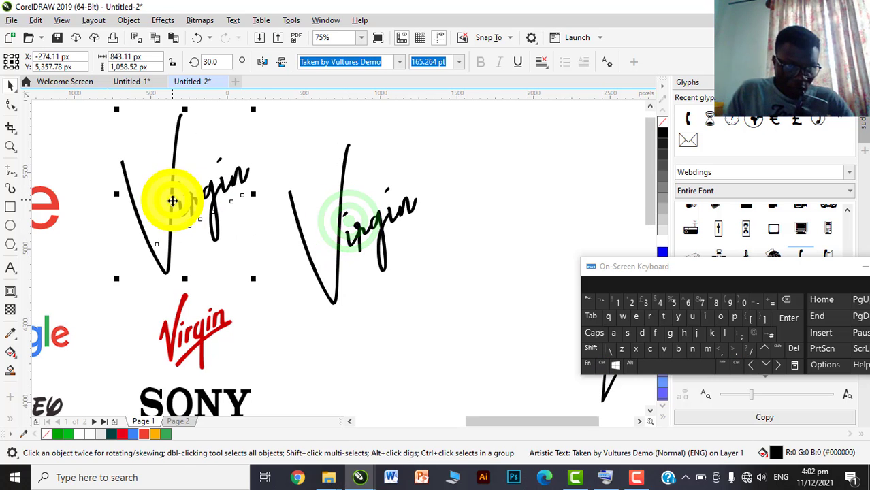
pyautogui.rightClick(172, 201)
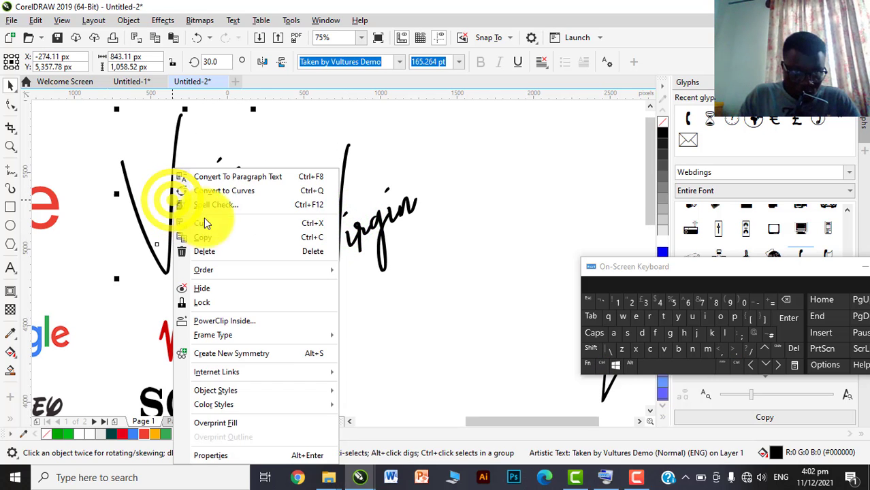
pyautogui.click(226, 191)
pyautogui.scroll(2, 143, 181)
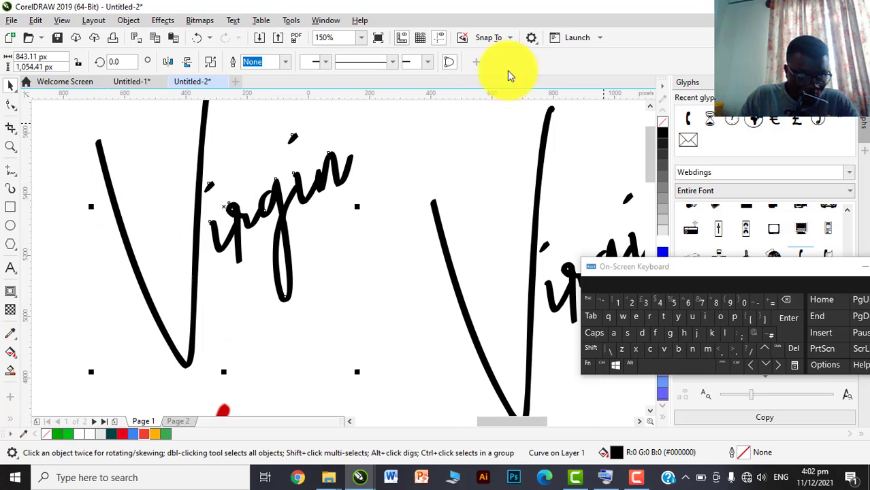
# Draw a thin horizontal rectangle of about 325 by 17 px across the V's left stroke in the converted Virgin copy
pyautogui.click(17, 211)
pyautogui.scroll(-2, 136, 162)
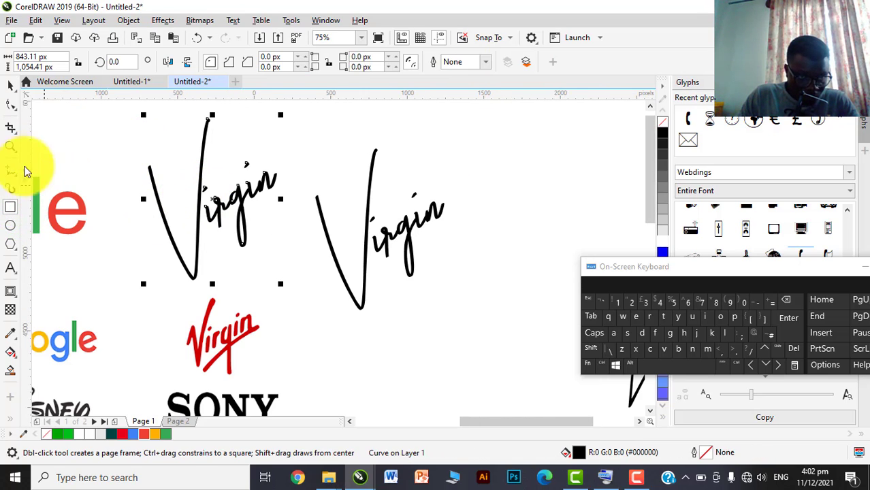
pyautogui.moveTo(136, 249); pyautogui.dragTo(192, 253)
pyautogui.click(15, 87)
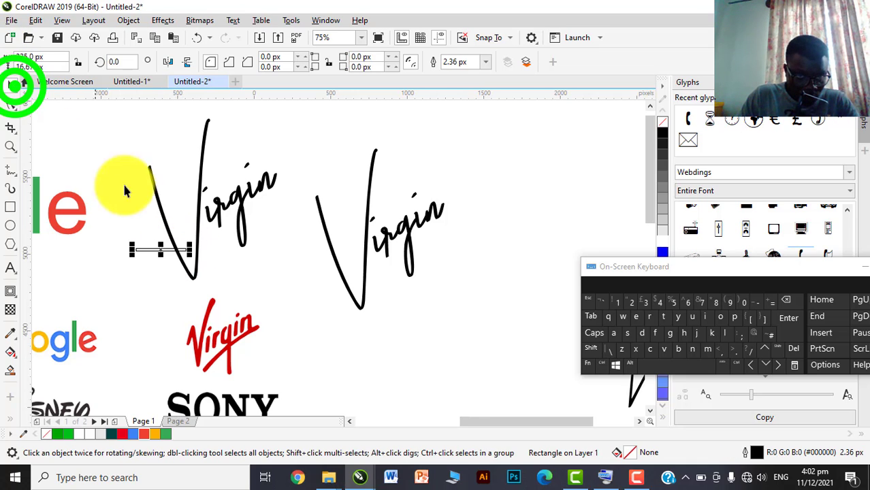
pyautogui.scroll(3, 164, 171)
pyautogui.scroll(-3, 161, 165)
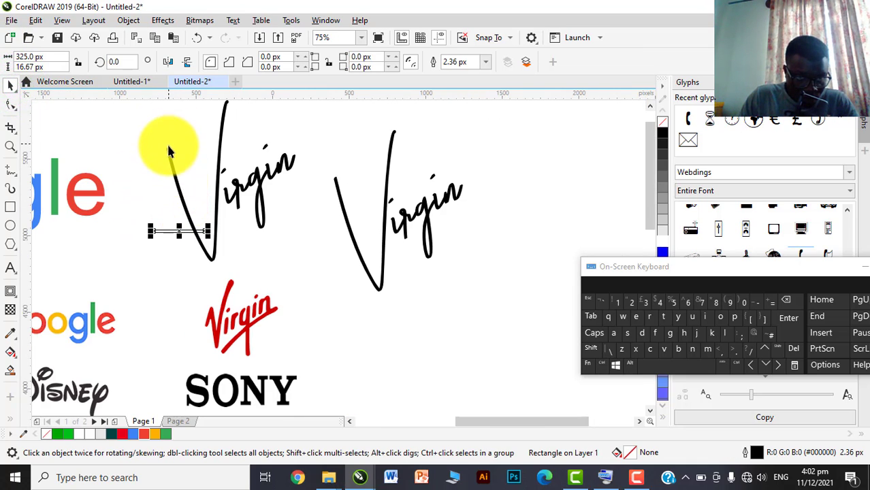
# Rotate the thin rectangle about 22.5 degrees across the V's left stroke and fill it with the red #E94132
pyautogui.scroll(2, 204, 233)
pyautogui.click(196, 234)
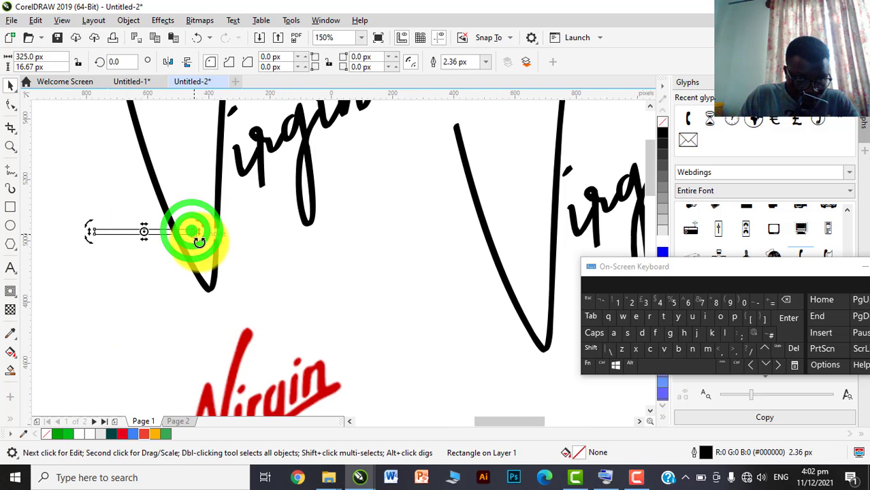
pyautogui.moveTo(197, 241); pyautogui.dragTo(180, 189)
pyautogui.click(187, 216)
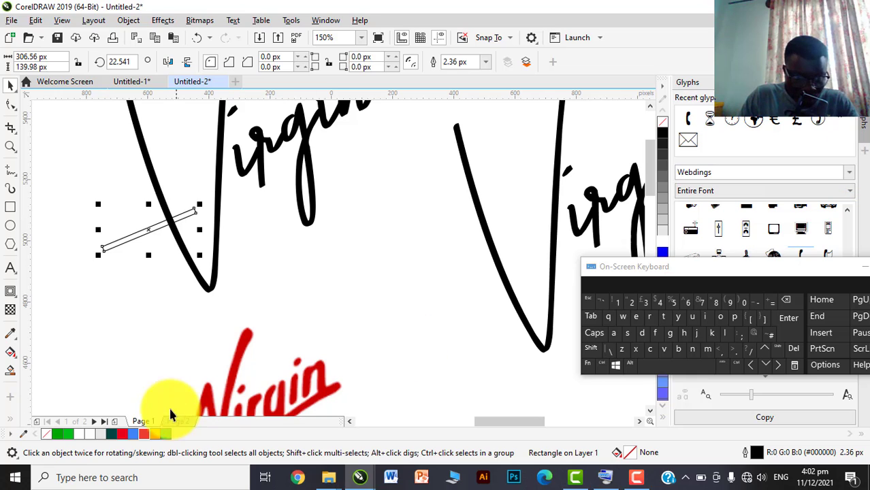
pyautogui.click(145, 434)
pyautogui.scroll(-2, 171, 262)
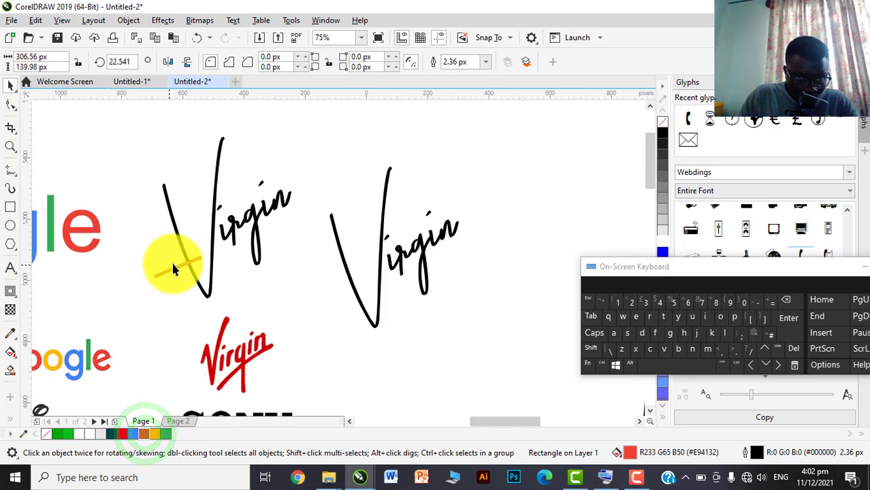
# Trim the converted Virgin curve with the red rectangle to cut through the V's left stroke
pyautogui.scroll(4, 213, 255)
pyautogui.scroll(-2, 214, 216)
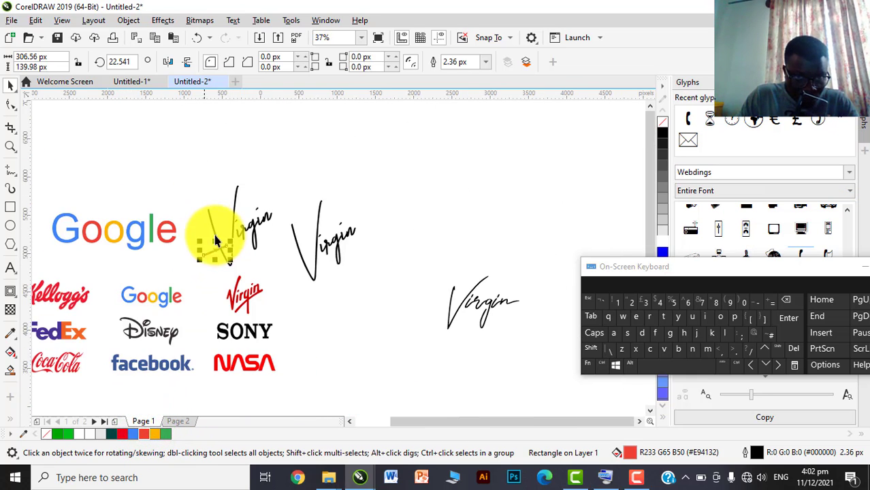
pyautogui.scroll(1, 204, 224)
pyautogui.keyDown('shift'); pyautogui.click(235, 298); pyautogui.keyUp('shift')
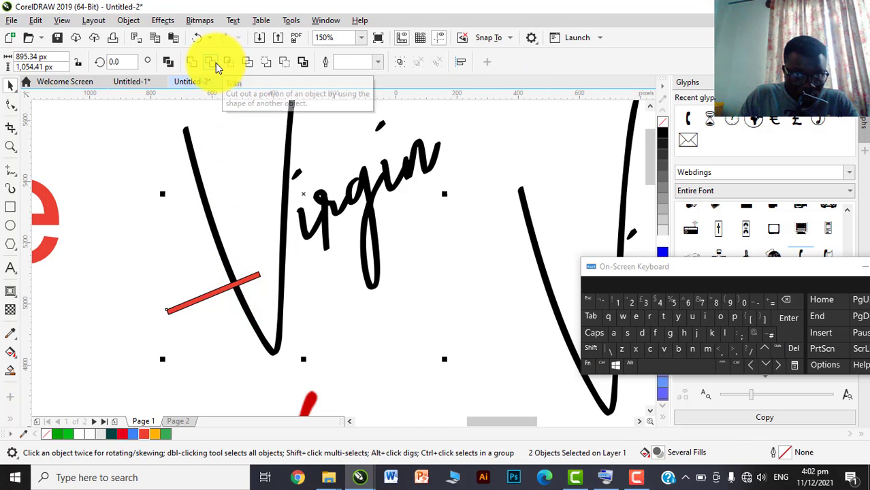
pyautogui.click(215, 63)
pyautogui.click(157, 239)
# Break the trimmed Virgin curve apart and move the cut-off piece of the V beside the g of the other Virgin text
pyautogui.click(195, 178)
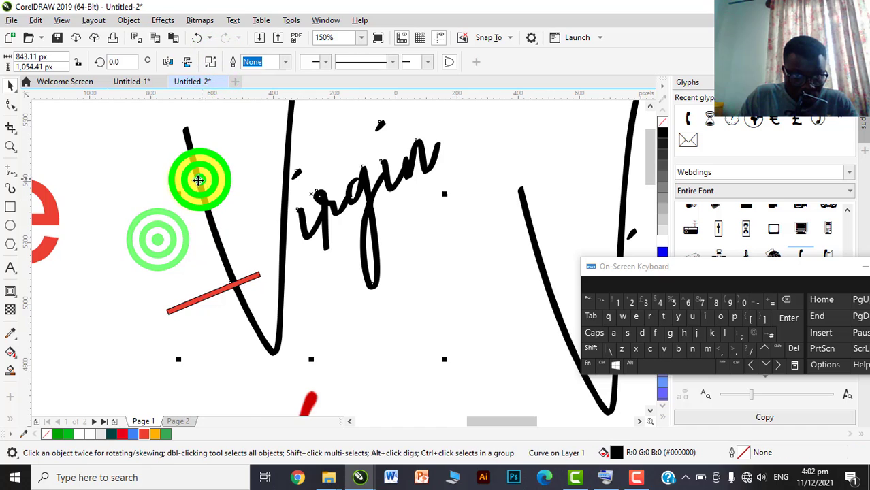
pyautogui.scroll(-1, 194, 178)
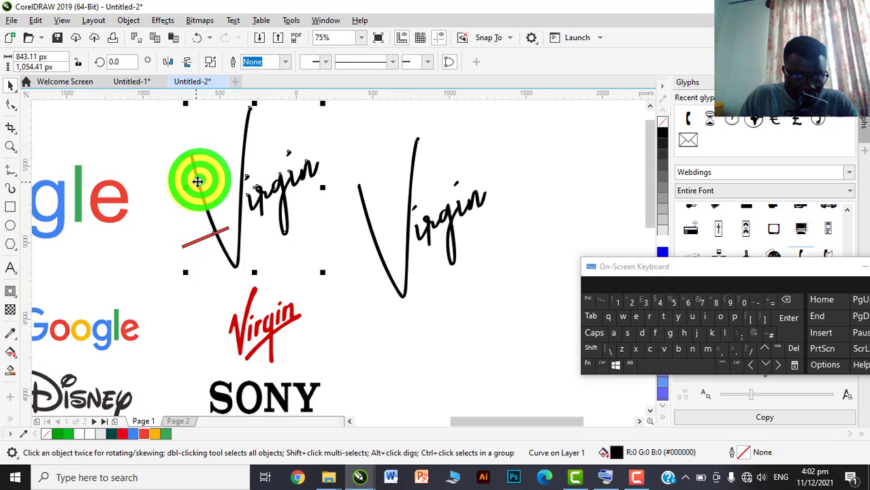
pyautogui.click(210, 62)
pyautogui.click(148, 179)
pyautogui.click(372, 285)
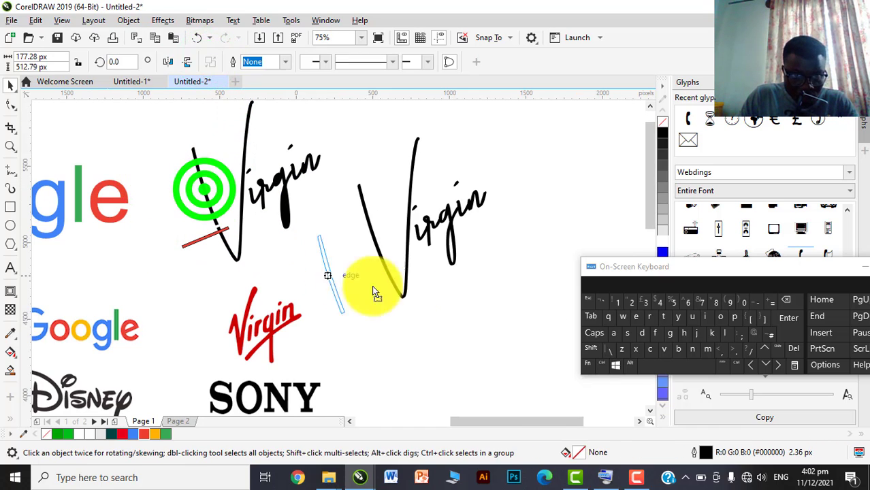
pyautogui.scroll(-1, 395, 262)
pyautogui.scroll(1, 401, 256)
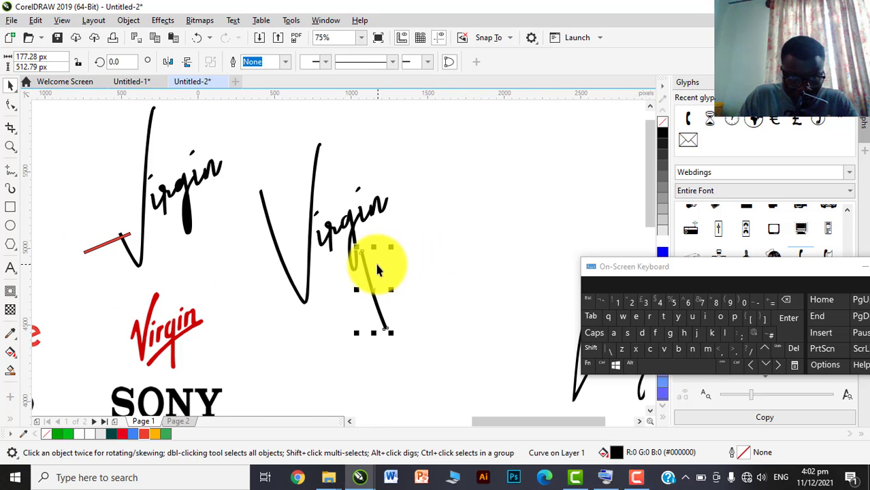
# Rotate the cut-off stroke to about 304 degrees and enlarge it to about 596 by 728 px below the Virgin text
pyautogui.click(364, 268)
pyautogui.moveTo(394, 241); pyautogui.dragTo(427, 308)
pyautogui.click(428, 261)
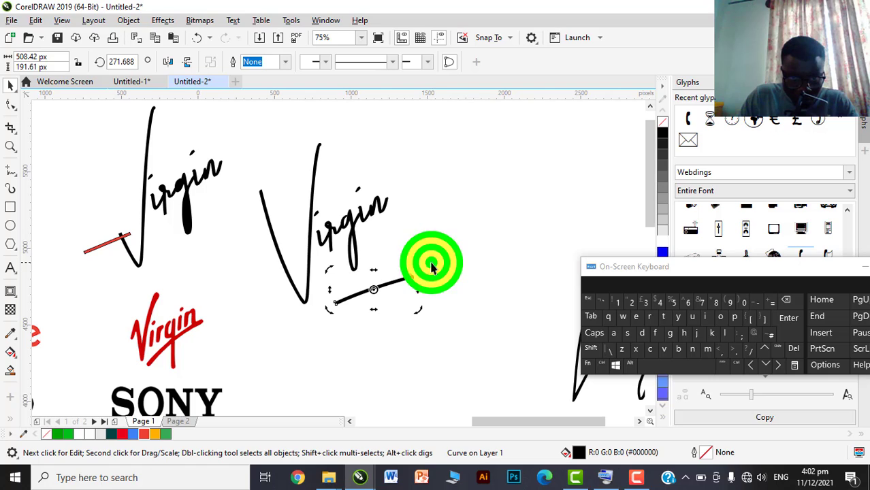
pyautogui.click(399, 277)
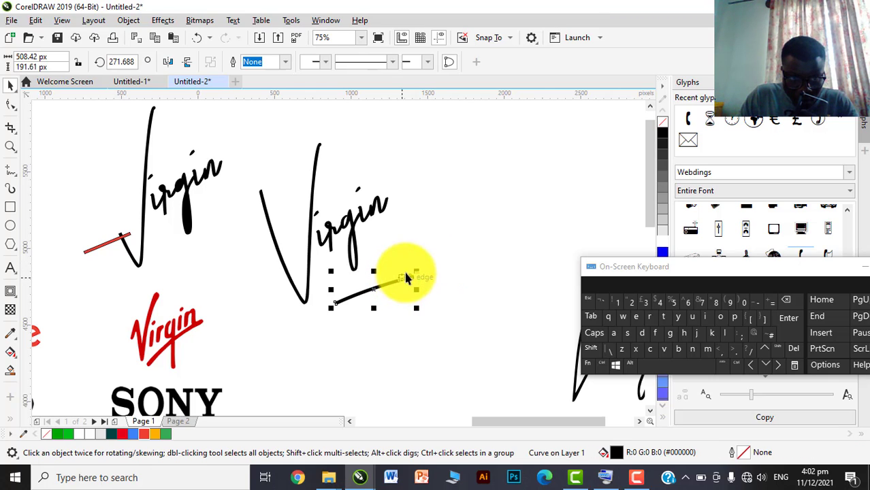
pyautogui.moveTo(417, 269); pyautogui.dragTo(385, 217)
pyautogui.click(390, 218)
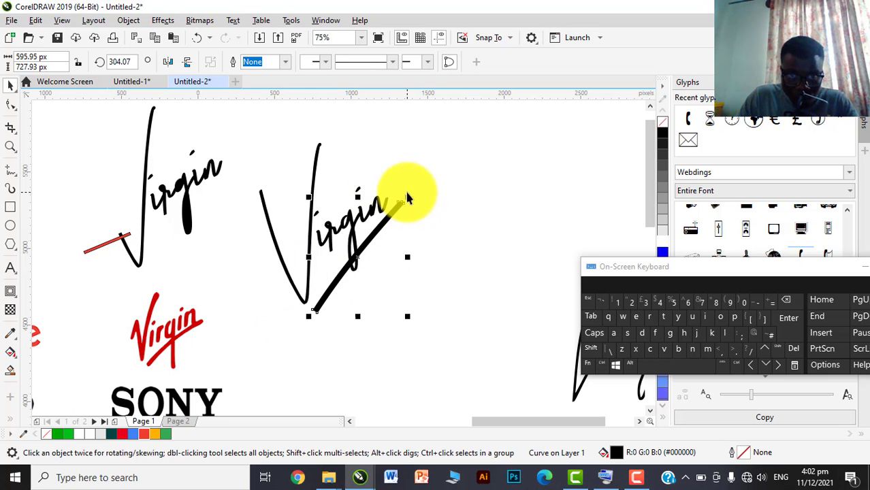
# Scale the stroke down to about 435 by 531 px and rotate it parallel to the slanted letters as an underline
pyautogui.moveTo(410, 197)
pyautogui.mouseDown()
pyautogui.moveTo(354, 255)
pyautogui.moveTo(367, 219)
pyautogui.mouseUp()
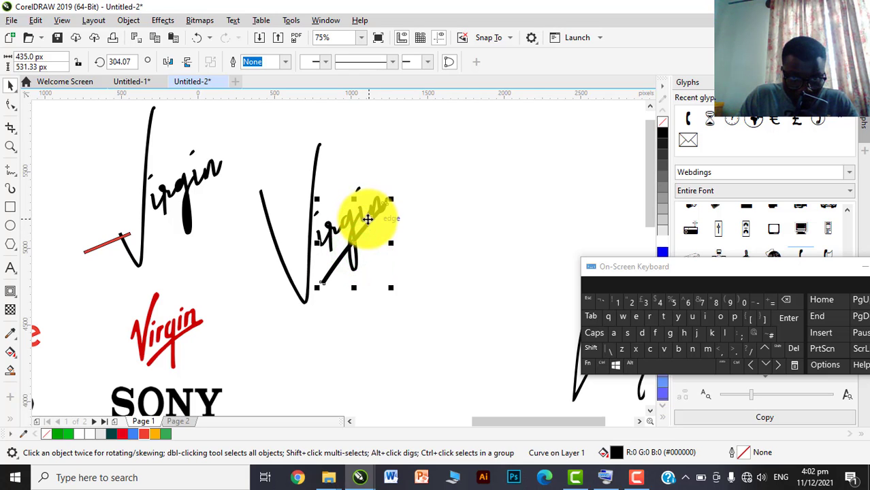
pyautogui.click(367, 223)
pyautogui.moveTo(389, 191)
pyautogui.mouseDown()
pyautogui.moveTo(398, 210)
pyautogui.moveTo(445, 219)
pyautogui.mouseUp()
pyautogui.click(447, 224)
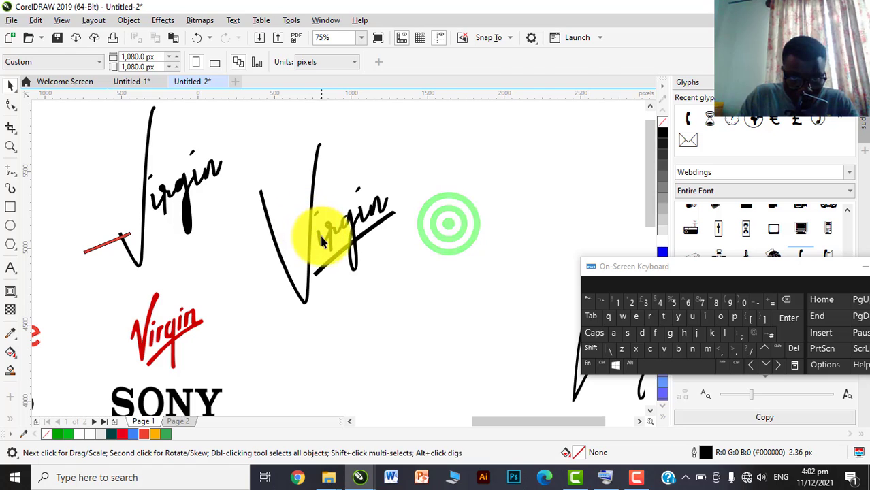
# Break the underlined Virgin artistic text apart into separate letters
pyautogui.click(322, 239)
pyautogui.rightClick(321, 236)
pyautogui.click(315, 244)
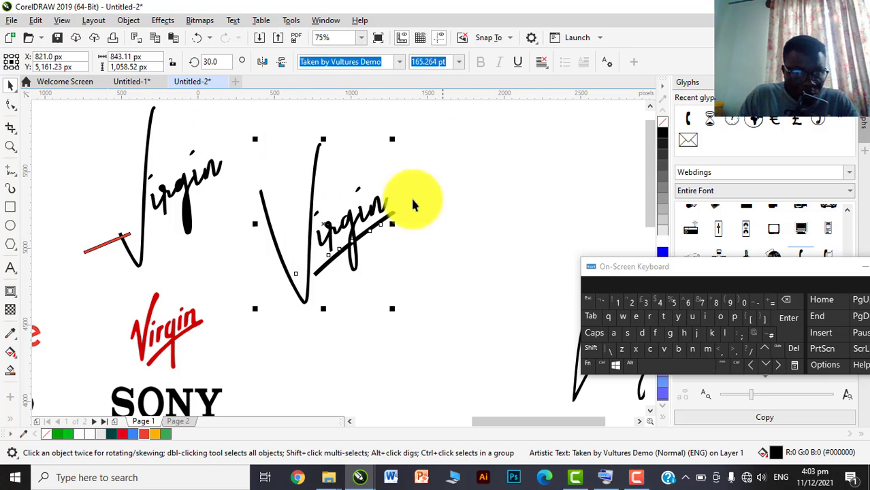
pyautogui.click(130, 22)
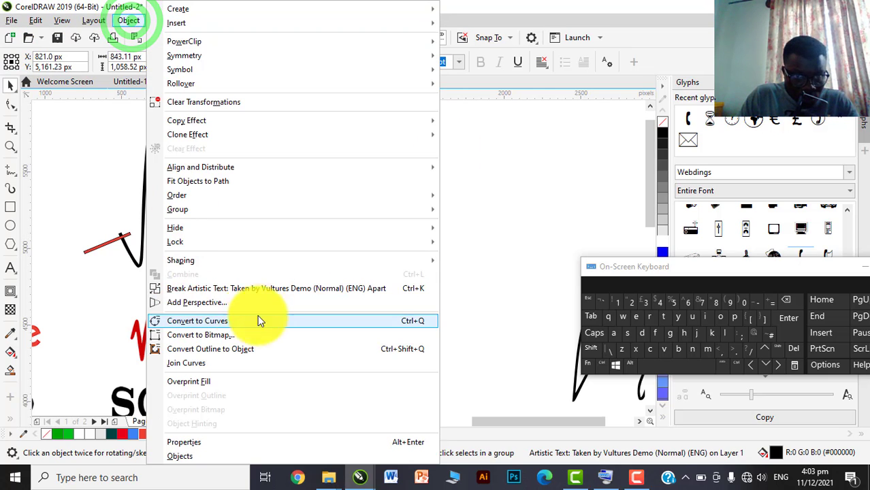
pyautogui.click(190, 290)
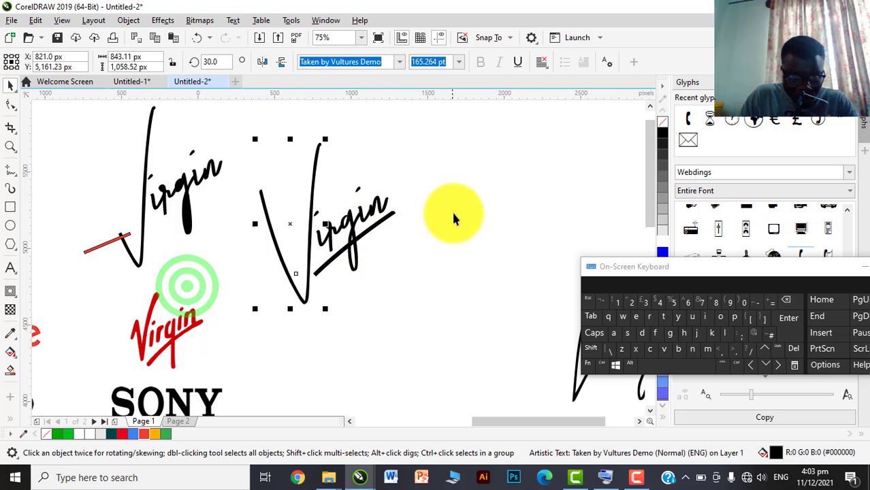
pyautogui.click(452, 213)
# Move the separated letter V up about 217 px, bringing its base near the underline's lower end
pyautogui.click(310, 245)
pyautogui.scroll(2, 309, 245)
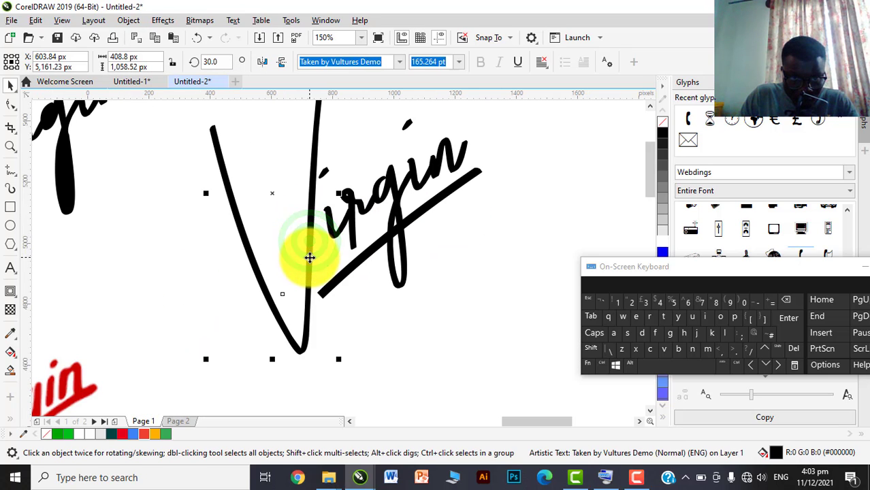
pyautogui.moveTo(310, 257); pyautogui.dragTo(306, 192)
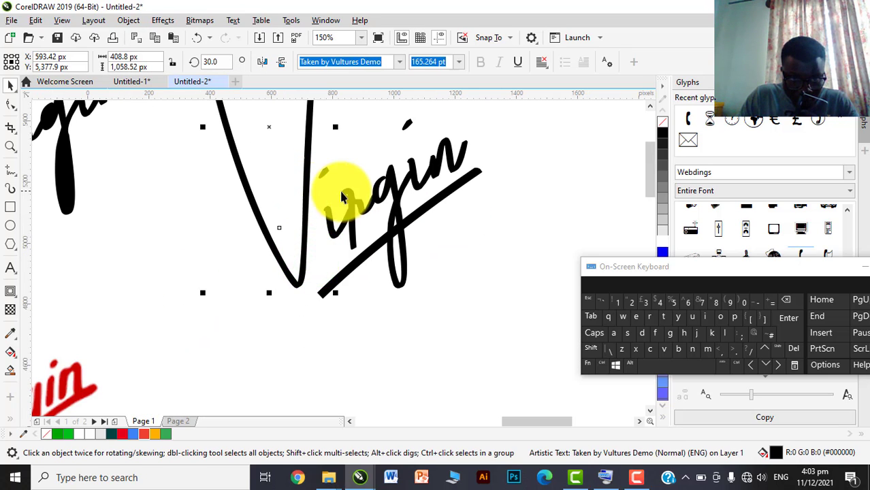
pyautogui.scroll(-2, 342, 197)
pyautogui.scroll(2, 349, 229)
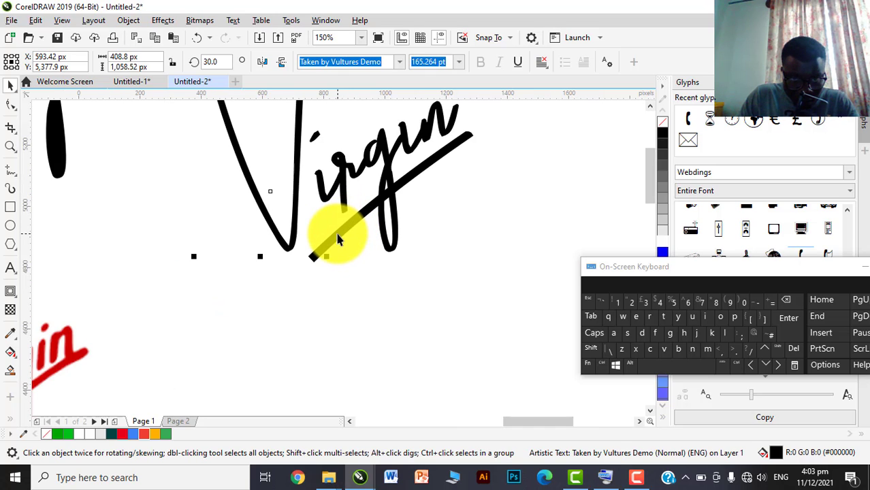
# Move the underline stroke slightly down and left so it sits lower beneath the Virgin letters, and deselect it
pyautogui.moveTo(337, 234); pyautogui.dragTo(329, 249)
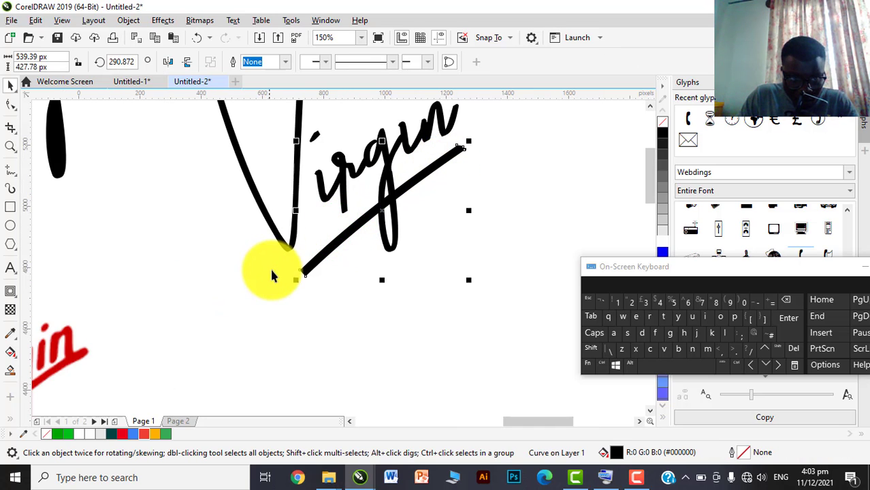
pyautogui.scroll(1, 279, 276)
pyautogui.scroll(-2, 319, 276)
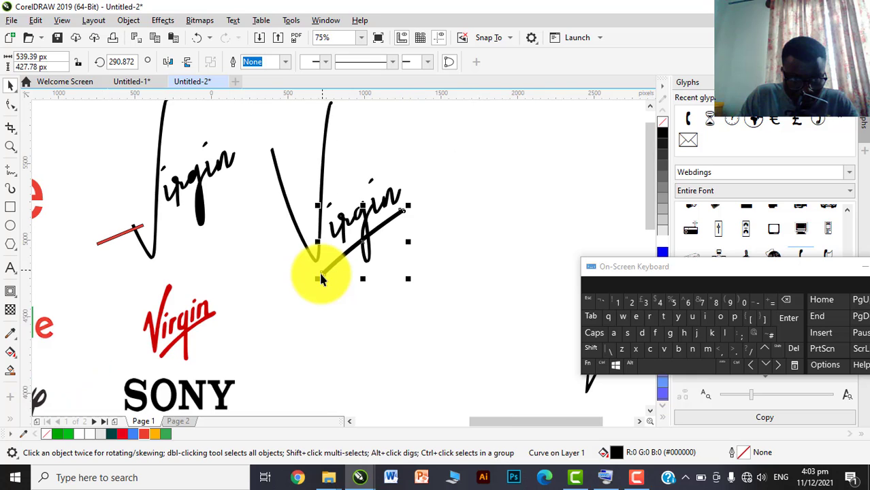
pyautogui.scroll(2, 320, 276)
pyautogui.moveTo(339, 253); pyautogui.dragTo(341, 256)
pyautogui.scroll(-2, 355, 254)
pyautogui.click(444, 189)
pyautogui.scroll(-2, 338, 250)
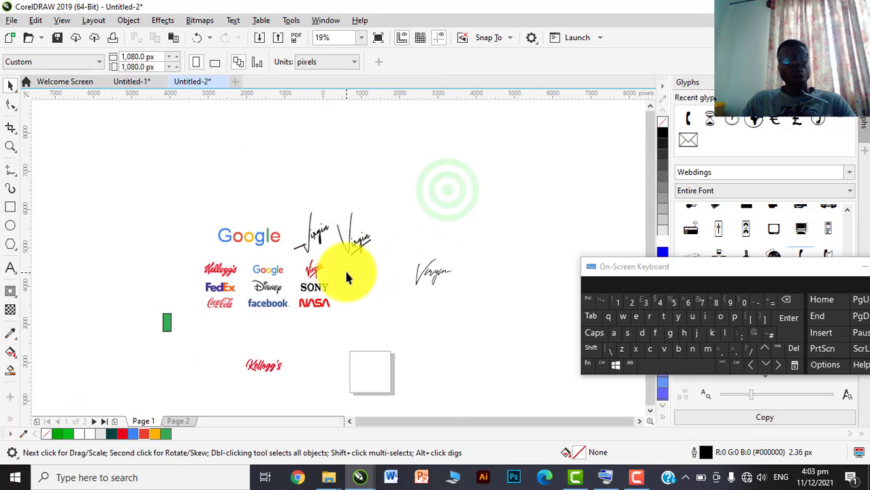
# Move the green rectangle right so it sits below the Coca-Cola reference logo
pyautogui.scroll(3, 343, 268)
pyautogui.scroll(-3, 481, 177)
pyautogui.scroll(1, 332, 248)
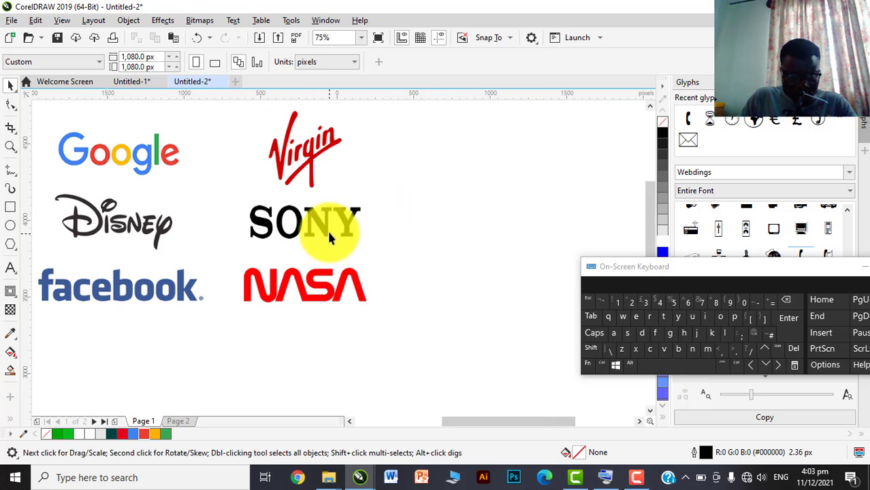
pyautogui.scroll(-2, 446, 198)
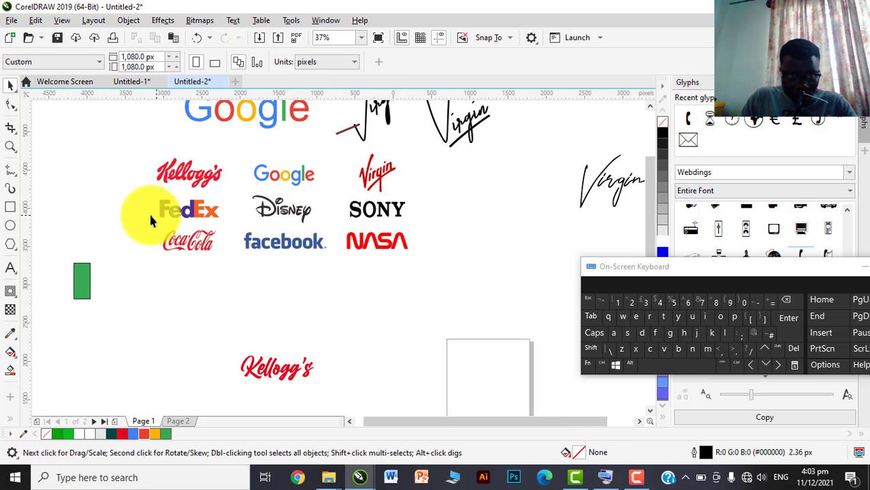
pyautogui.scroll(1, 150, 220)
pyautogui.scroll(-1, 258, 216)
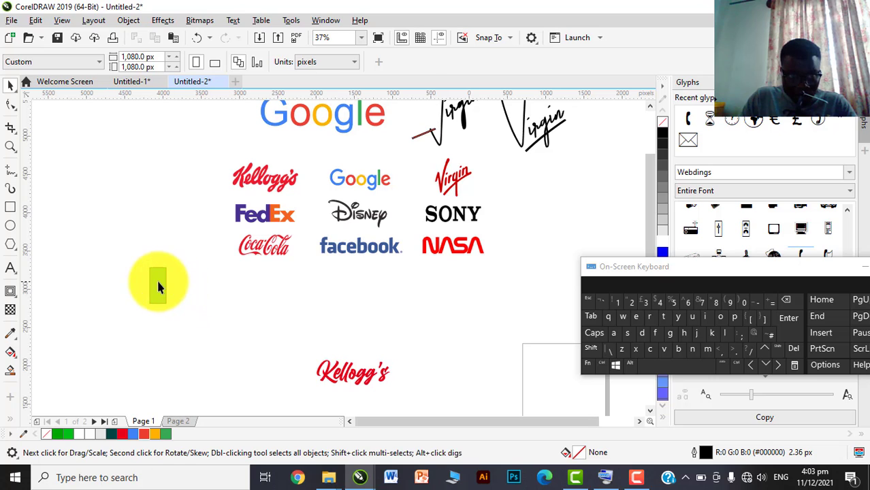
pyautogui.moveTo(157, 282); pyautogui.dragTo(289, 293)
# Add the artistic text "FedEx" in the empty area beside the reference FedEx logo
pyautogui.scroll(2, 271, 204)
pyautogui.scroll(-1, 468, 204)
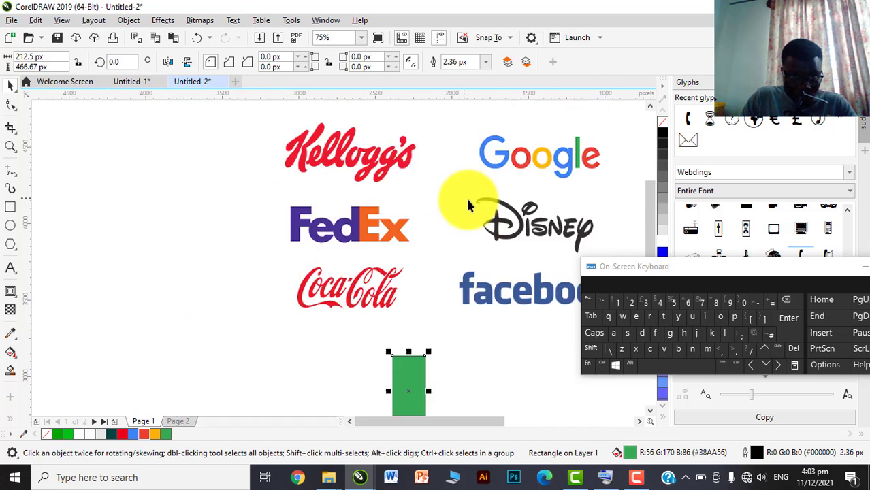
pyautogui.scroll(-1, 467, 204)
pyautogui.scroll(2, 222, 277)
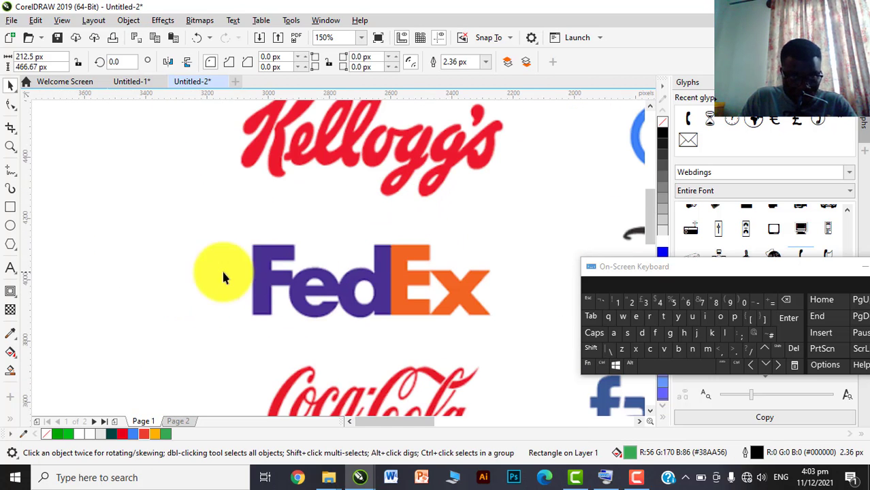
pyautogui.click(9, 268)
pyautogui.click(105, 244)
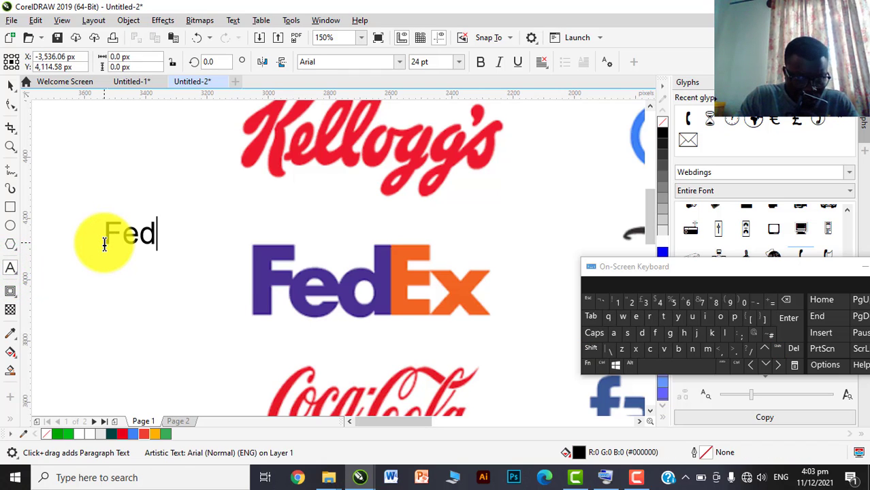
pyautogui.write('FedEx')
pyautogui.press('Escape')
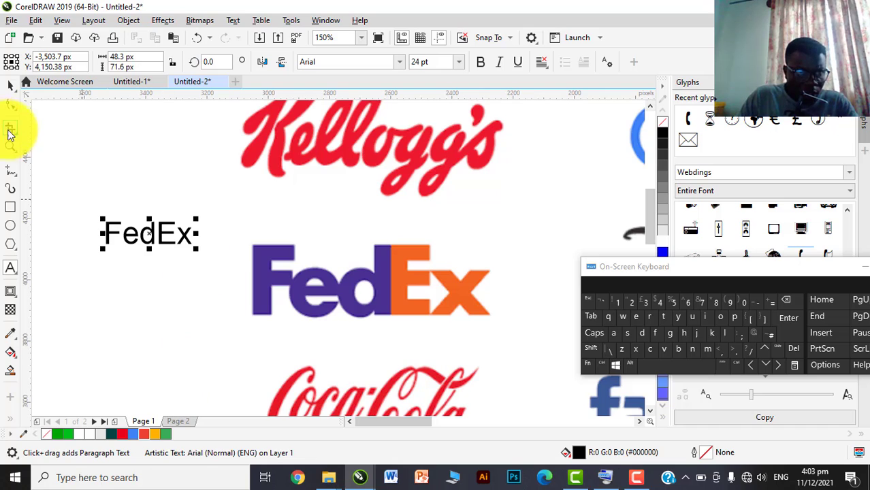
# Set the FedEx text's font to Poppins ExtraBold
pyautogui.click(11, 86)
pyautogui.click(399, 62)
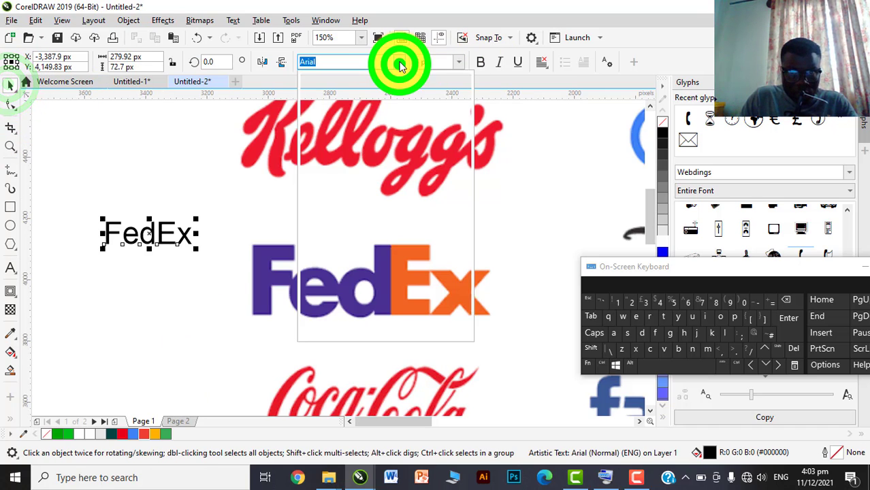
pyautogui.click(734, 316)
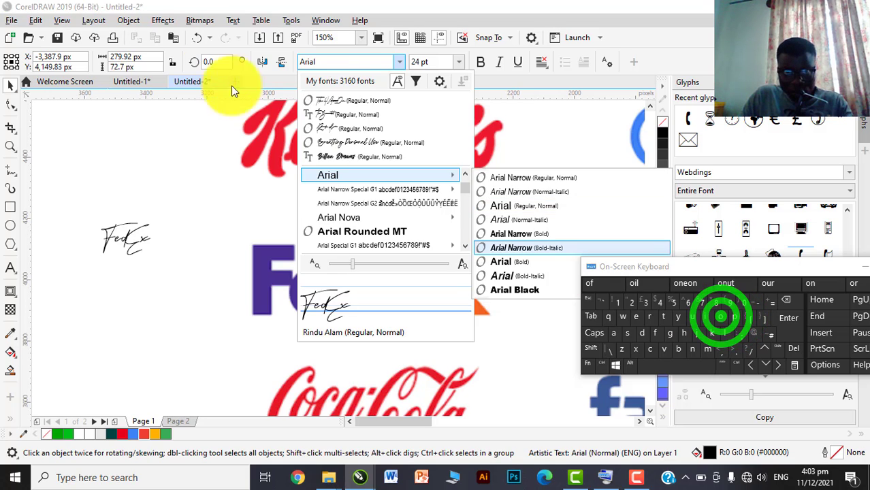
pyautogui.click(320, 61)
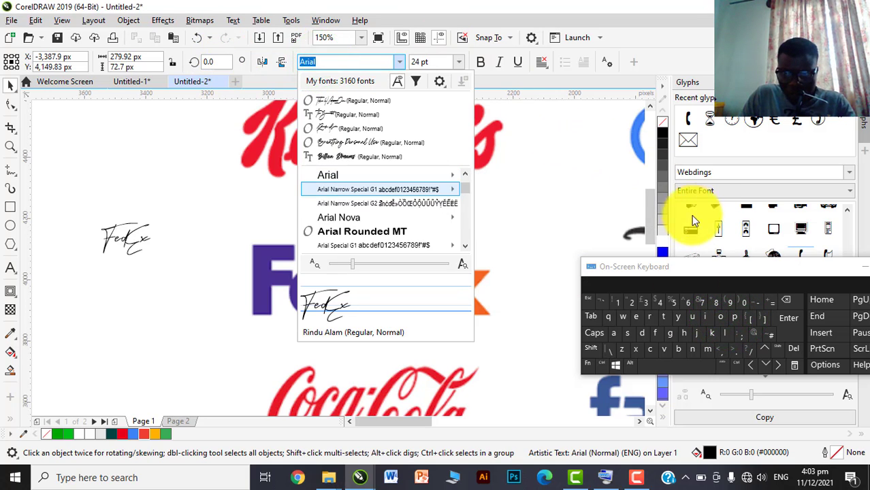
pyautogui.click(735, 318)
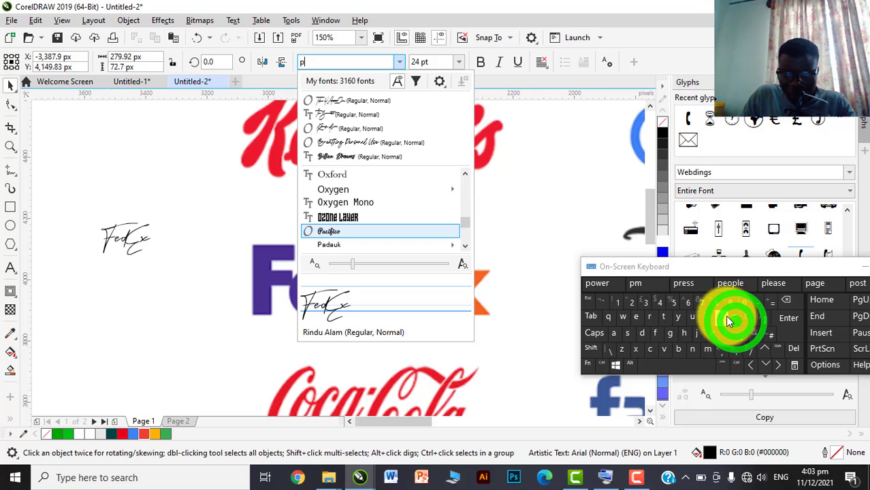
pyautogui.click(721, 317)
pyautogui.click(738, 317)
pyautogui.click(738, 317)
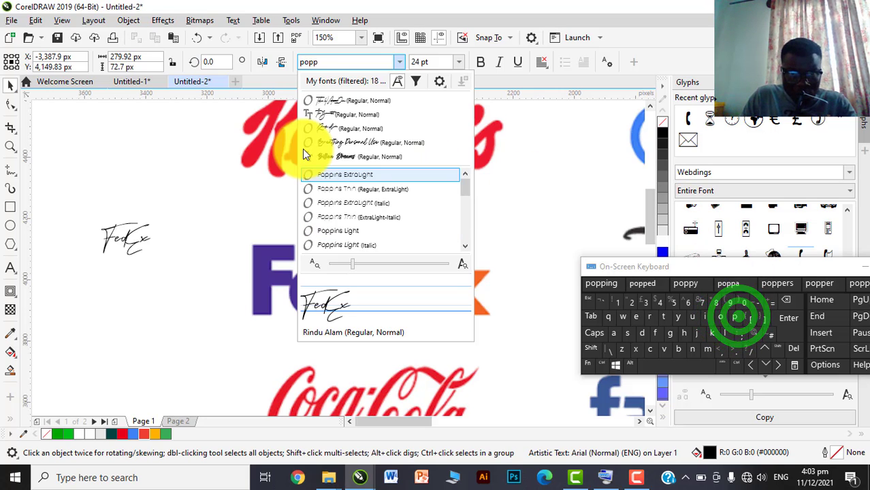
pyautogui.scroll(-2, 353, 226)
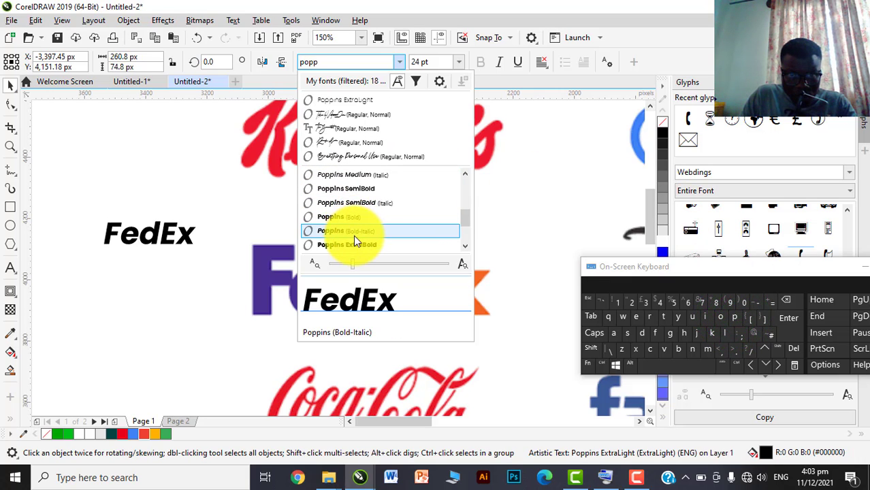
pyautogui.click(355, 239)
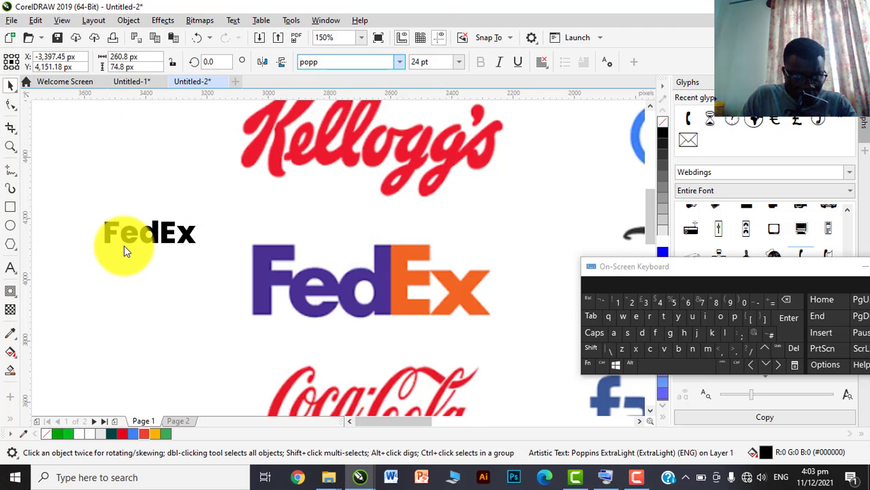
# Examine the reference FedEx logo's letter spacing and the gap between E and x, and compare them with the new FedEx text
pyautogui.scroll(2, 124, 245)
pyautogui.scroll(-2, 216, 251)
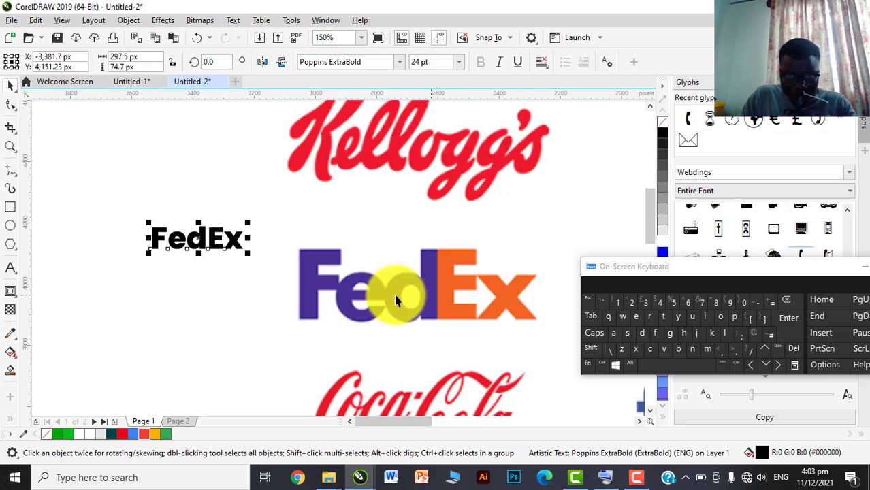
pyautogui.scroll(-1, 361, 305)
pyautogui.scroll(1, 400, 303)
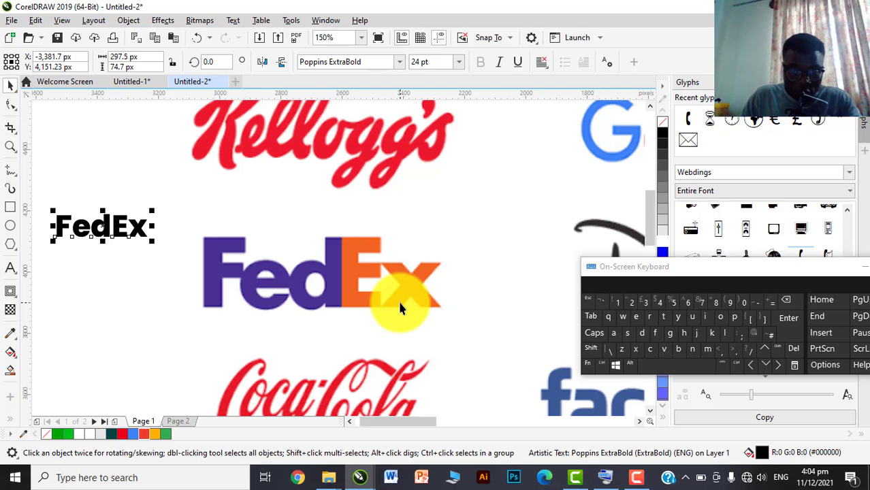
pyautogui.scroll(4, 389, 286)
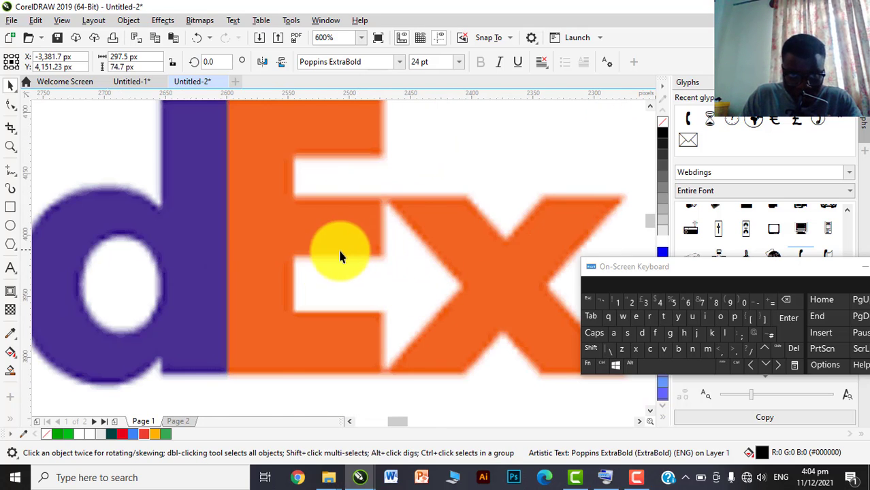
pyautogui.scroll(-3, 351, 252)
pyautogui.scroll(2, 363, 251)
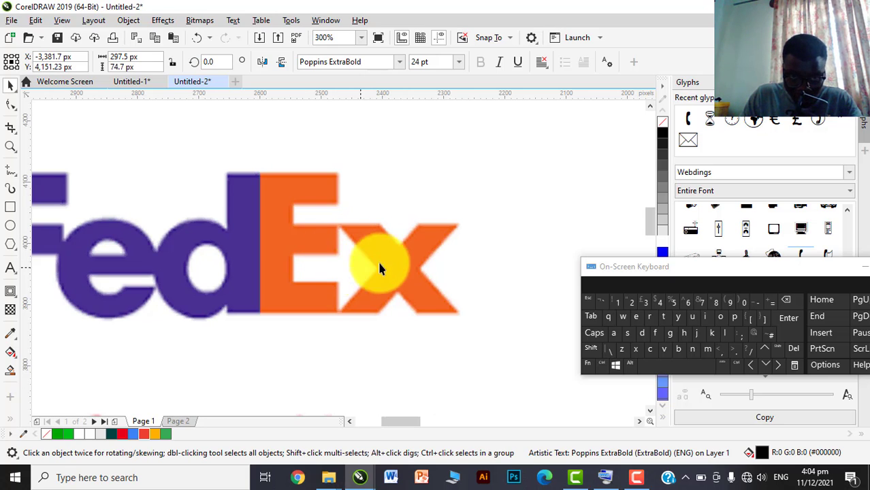
pyautogui.scroll(-1, 366, 258)
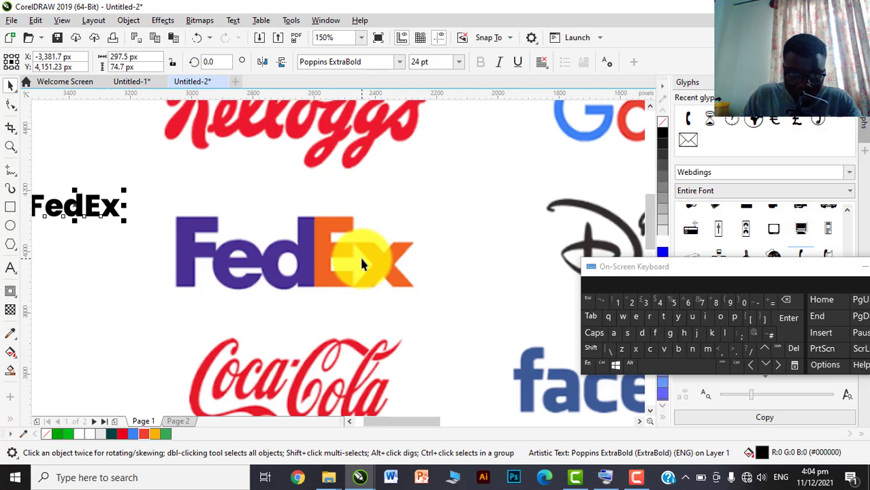
pyautogui.scroll(1, 362, 261)
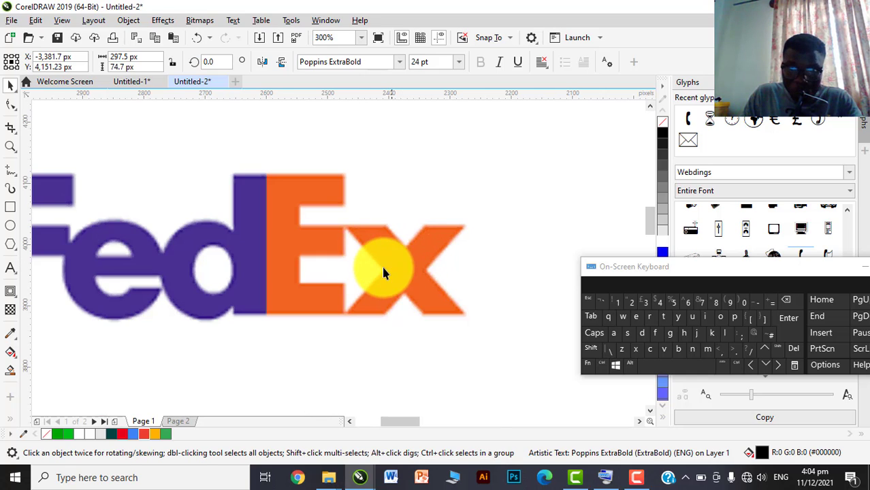
pyautogui.scroll(-2, 383, 272)
pyautogui.scroll(1, 282, 239)
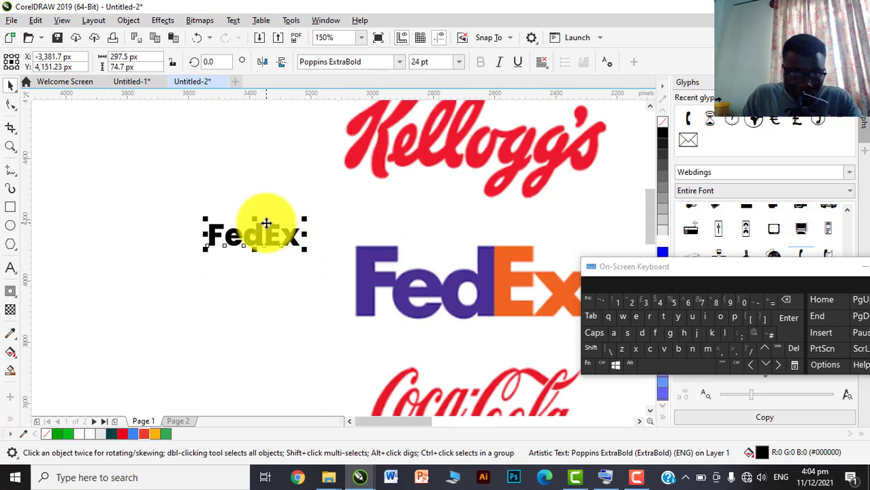
pyautogui.scroll(2, 282, 233)
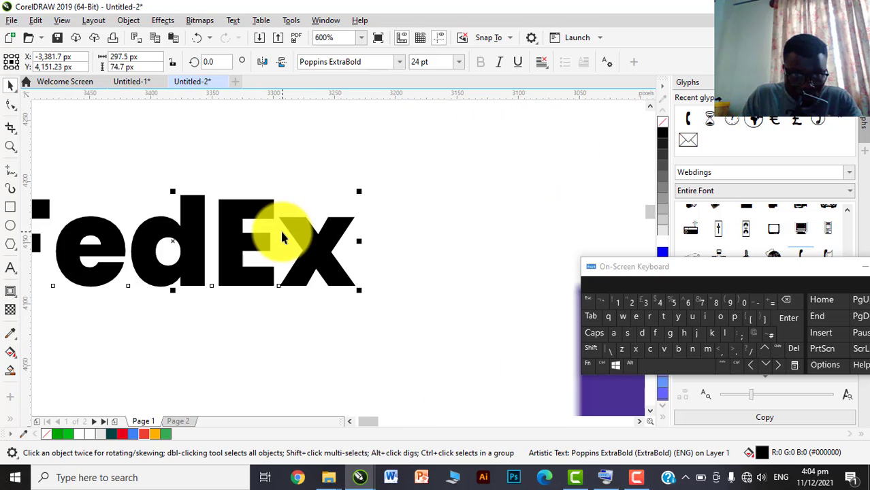
# Tighten the FedEx text's letter spacing with the Shape tool until the neighbouring letters overlap
pyautogui.click(126, 20)
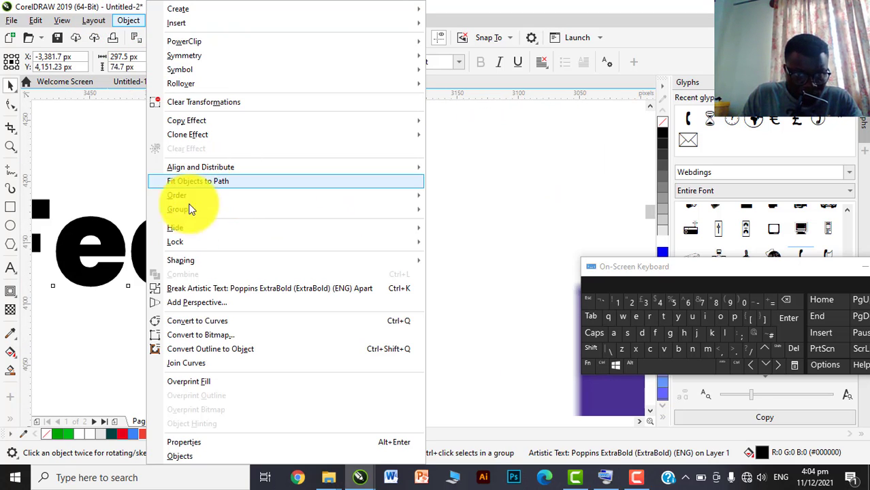
pyautogui.click(100, 172)
pyautogui.scroll(-1, 271, 224)
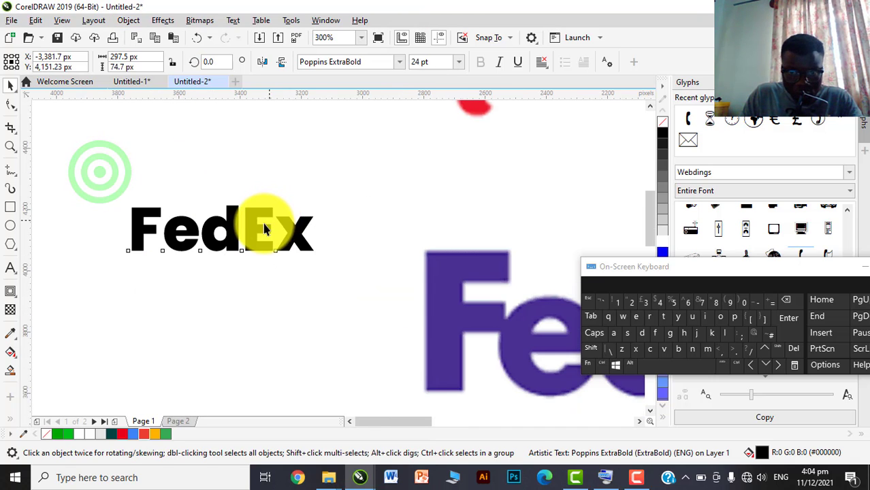
pyautogui.scroll(-1, 266, 223)
pyautogui.scroll(2, 221, 214)
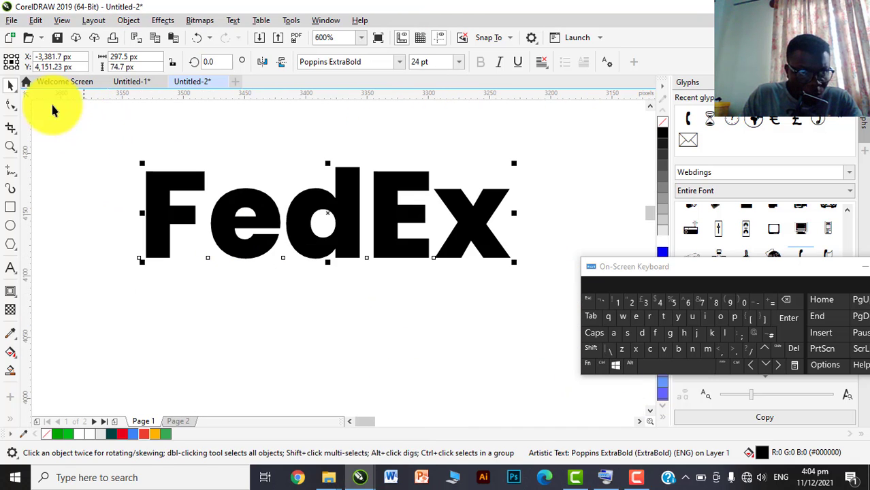
pyautogui.click(17, 113)
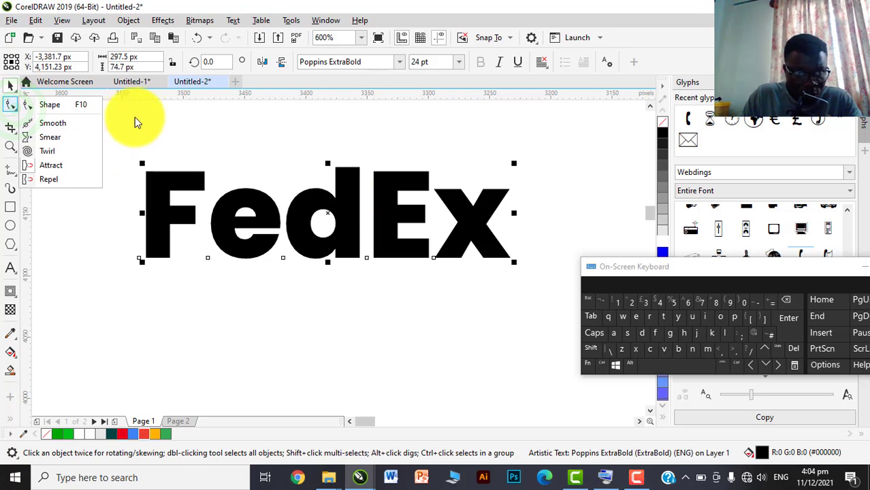
pyautogui.click(45, 104)
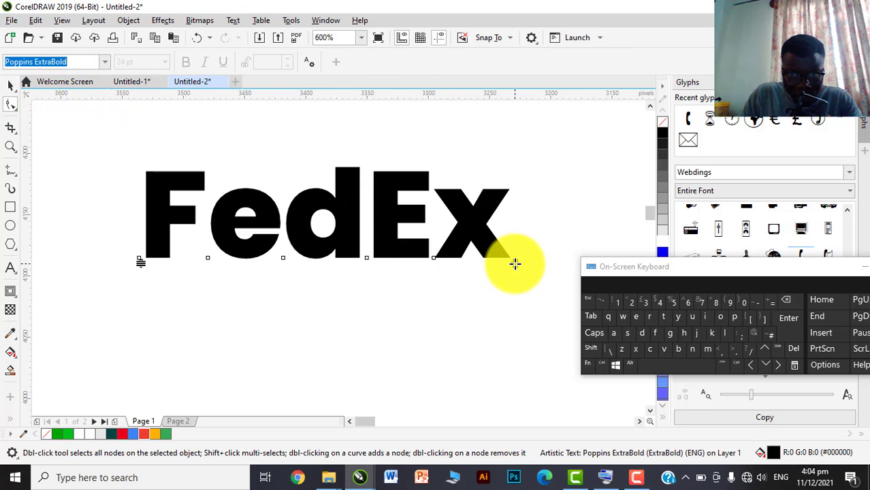
pyautogui.moveTo(515, 263); pyautogui.dragTo(454, 262)
pyautogui.scroll(-4, 216, 257)
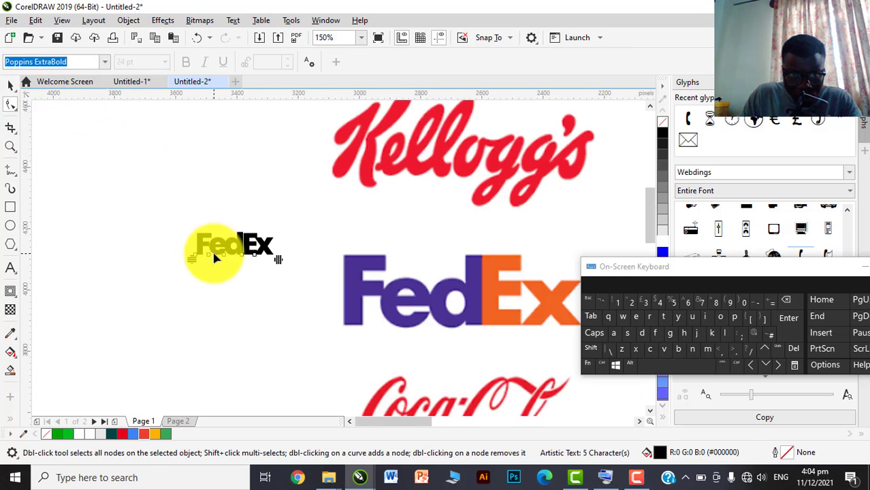
pyautogui.scroll(4, 219, 257)
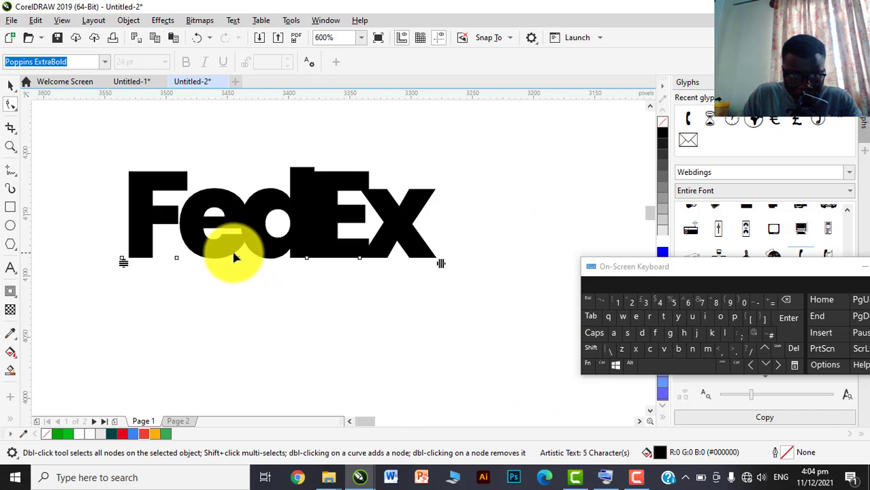
# Fine-tune the FedEx letter spacing, first loosening it and tightening it again so the letters join like the reference logo
pyautogui.moveTo(441, 264); pyautogui.dragTo(464, 264)
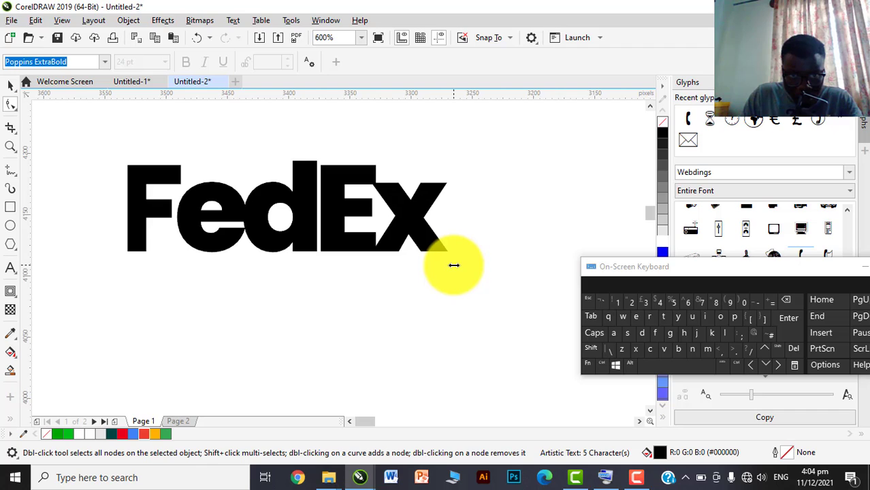
pyautogui.moveTo(454, 265)
pyautogui.mouseDown()
pyautogui.moveTo(432, 265)
pyautogui.moveTo(443, 265)
pyautogui.mouseUp()
pyautogui.scroll(-2, 204, 283)
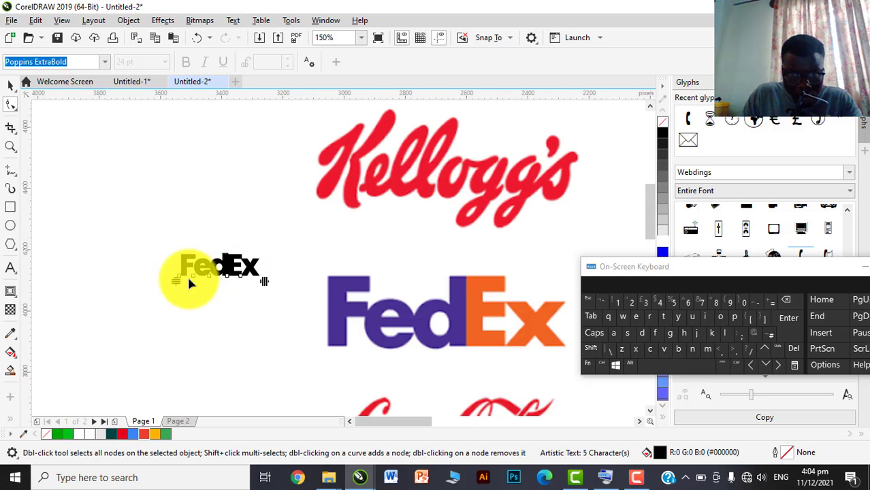
pyautogui.scroll(1, 185, 280)
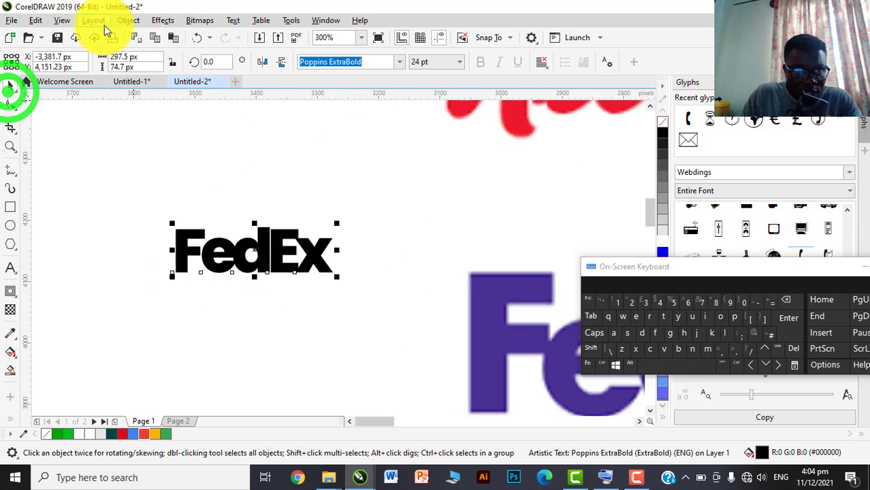
# Break the FedEx text apart into separate letter objects
pyautogui.click(126, 21)
pyautogui.click(203, 298)
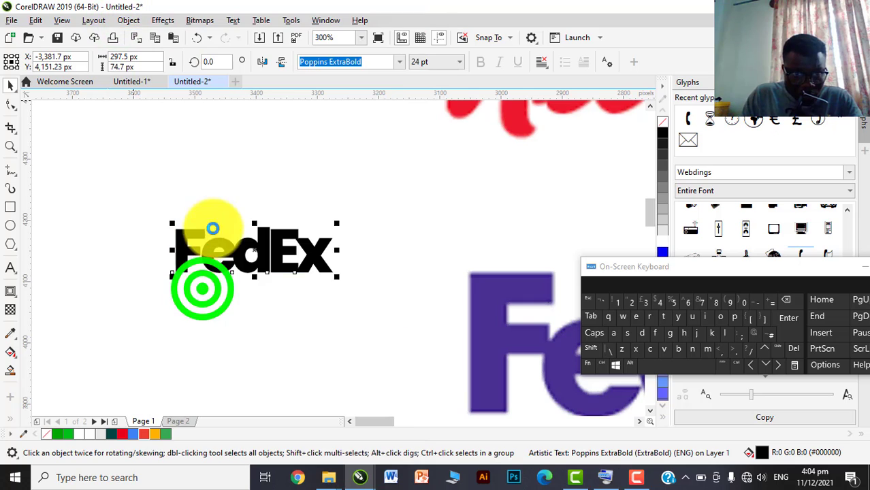
# Nudge the letter e into place between F and d so it overlaps the F and touches the d
pyautogui.scroll(-1, 279, 272)
pyautogui.scroll(2, 275, 270)
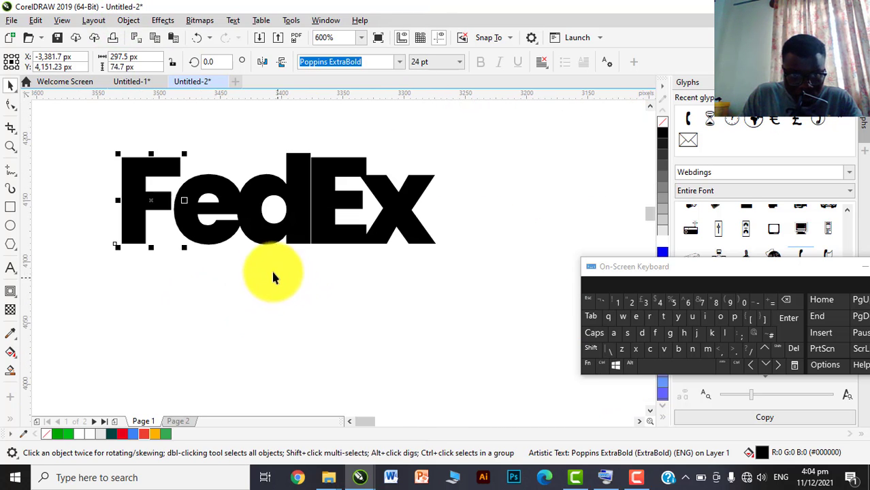
pyautogui.click(198, 230)
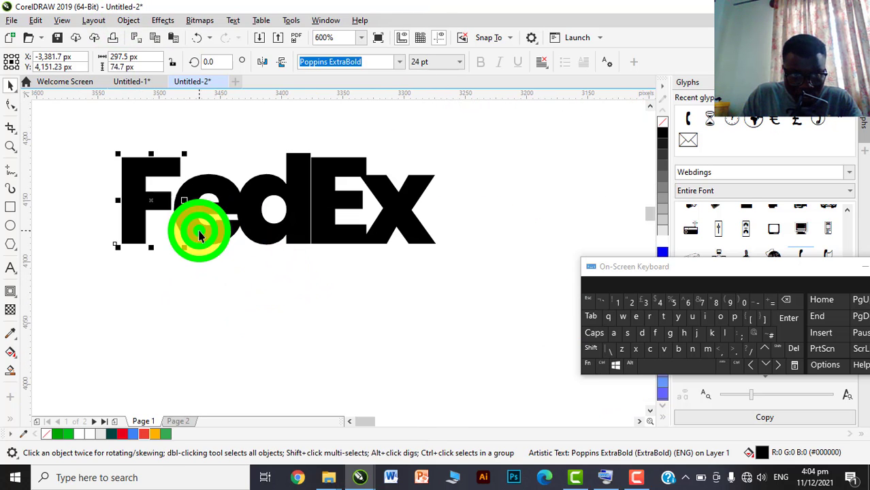
pyautogui.click(749, 365)
pyautogui.keyDown('shift'); pyautogui.click(778, 368); pyautogui.keyUp('shift')
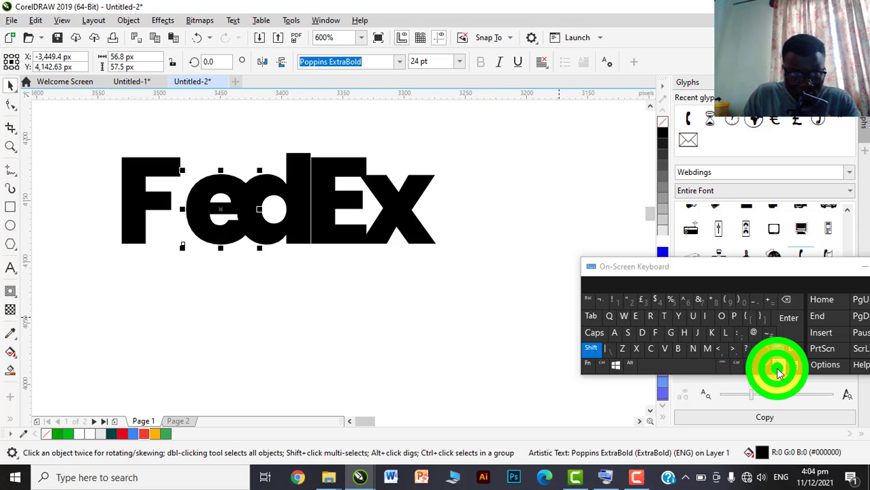
pyautogui.press('ctrl')
pyautogui.click(751, 369)
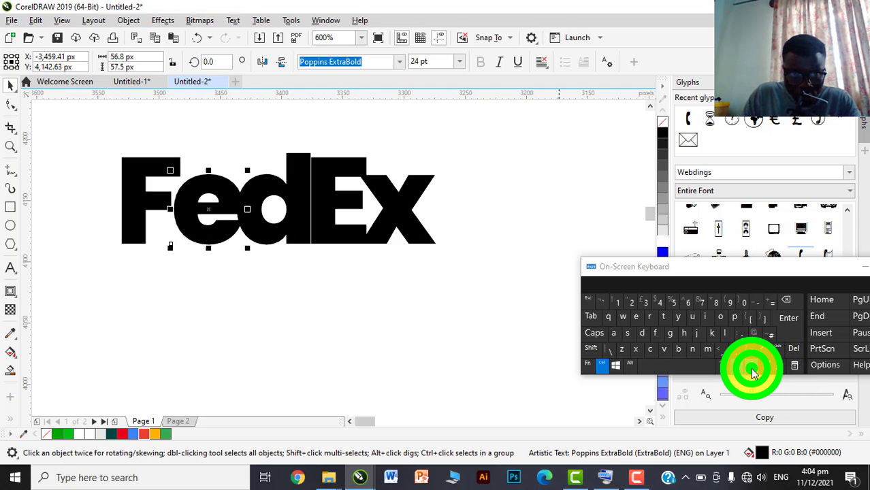
pyautogui.scroll(-5, 284, 228)
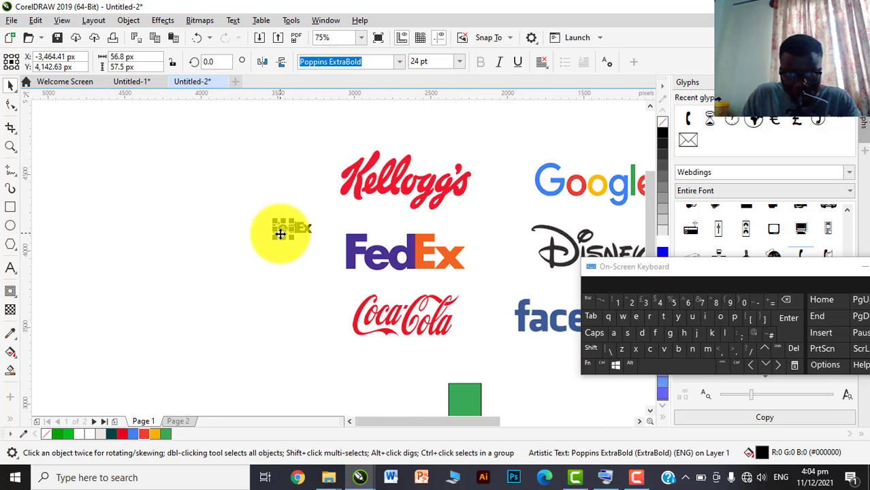
pyautogui.scroll(6, 292, 242)
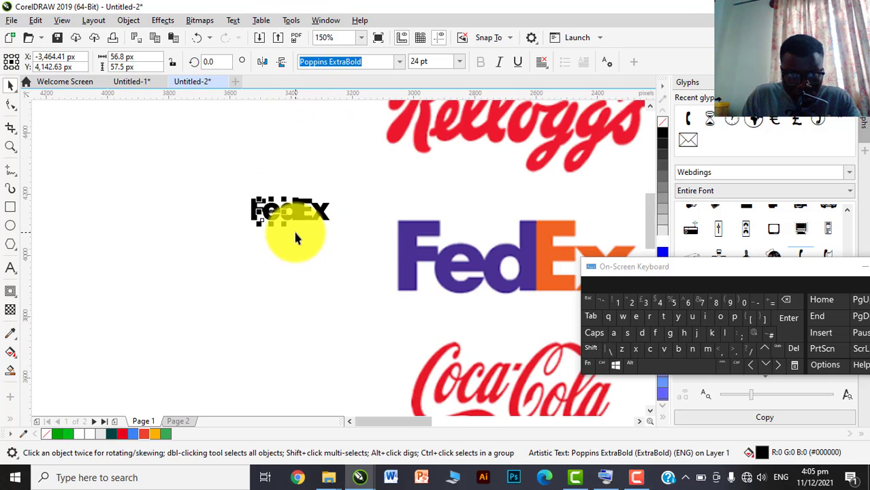
pyautogui.scroll(1, 210, 189)
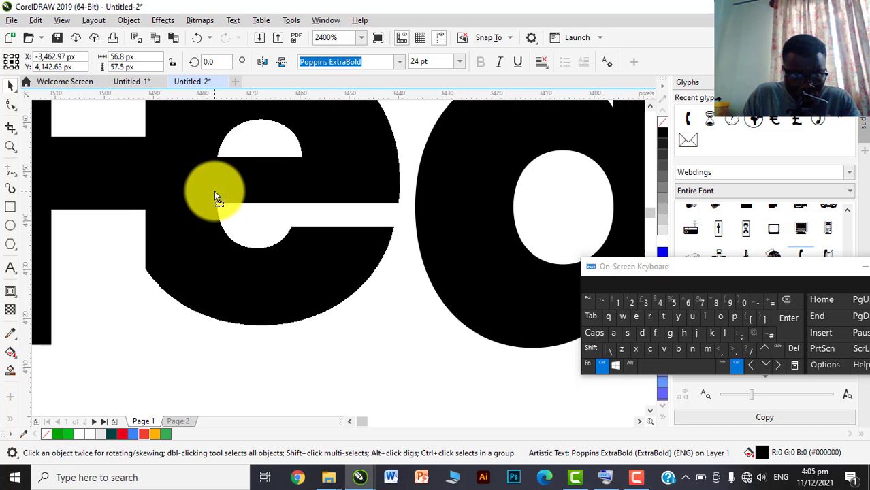
pyautogui.scroll(-2, 211, 196)
pyautogui.scroll(-4, 208, 202)
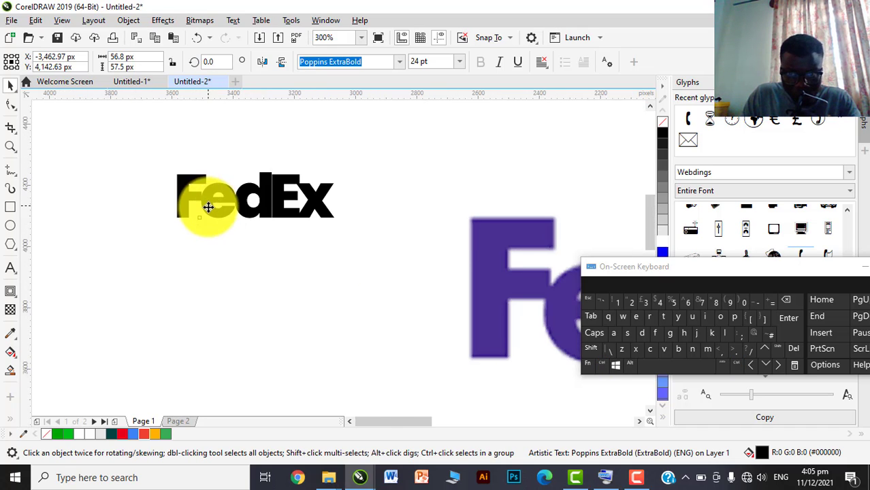
# Nudge the letter E towards the d in fine increments until the gap between them closes
pyautogui.scroll(4, 232, 202)
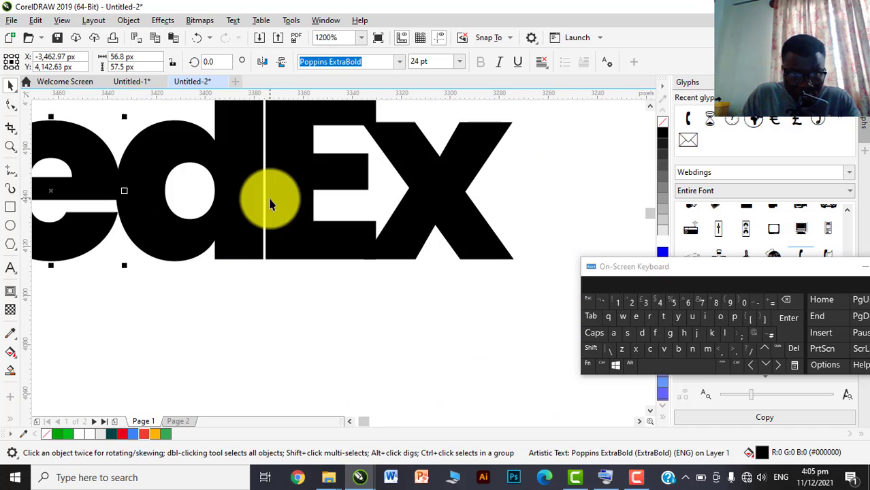
pyautogui.scroll(1, 279, 194)
pyautogui.scroll(-2, 283, 204)
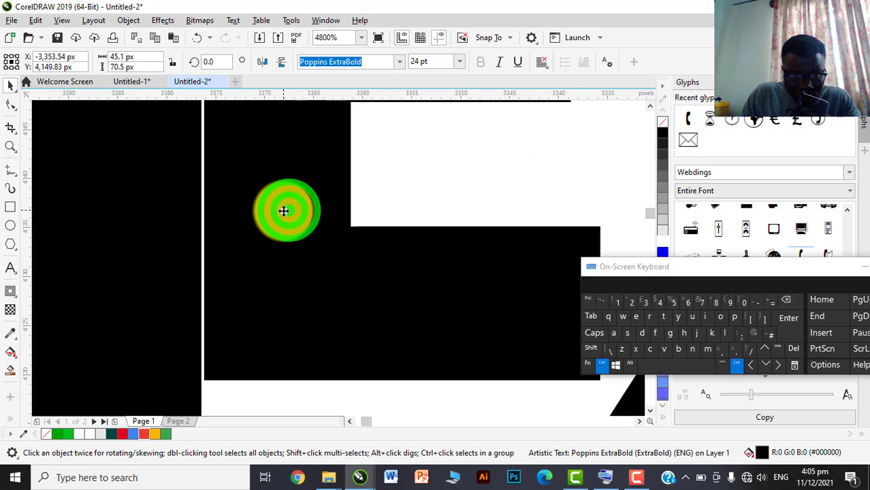
pyautogui.scroll(2, 283, 221)
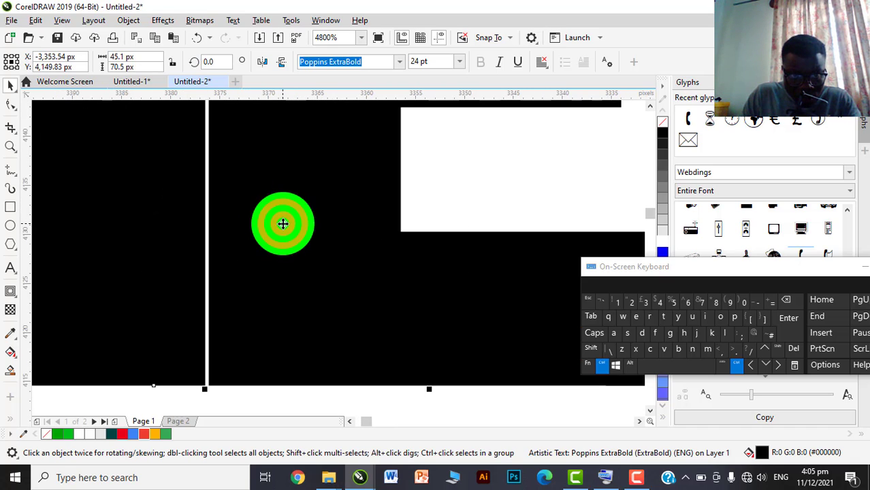
pyautogui.scroll(-4, 281, 224)
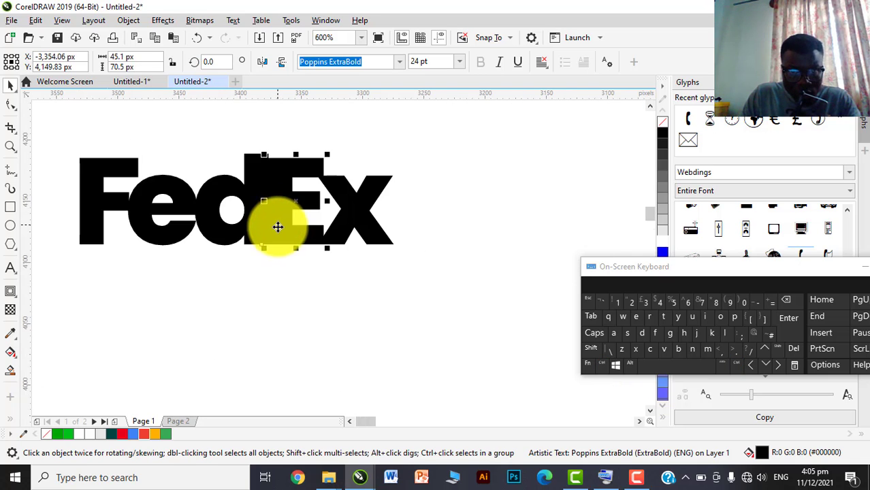
pyautogui.scroll(-2, 277, 228)
pyautogui.scroll(4, 233, 189)
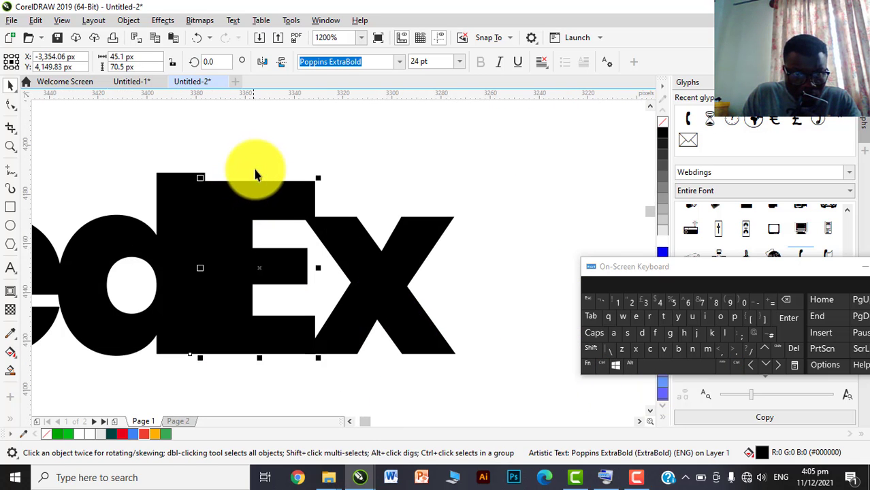
# Undo the last nudge of the letter E and check its edge against the d
pyautogui.click(250, 174)
pyautogui.scroll(-3, 282, 184)
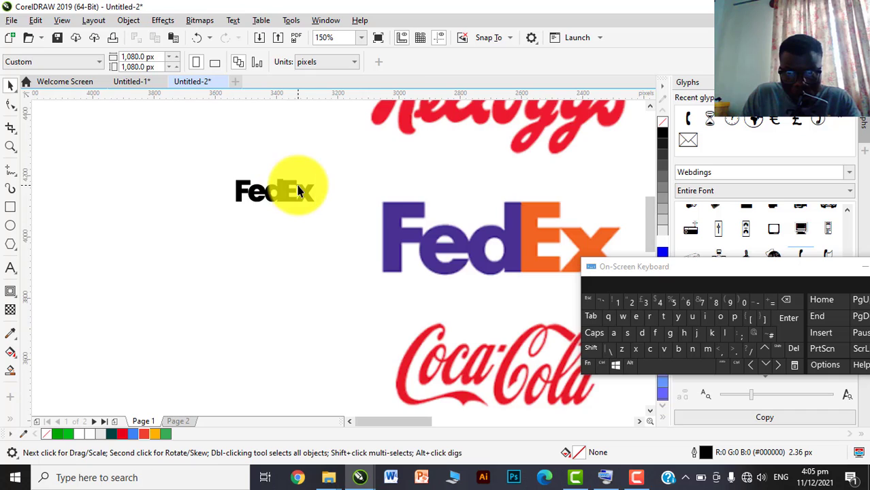
pyautogui.scroll(2, 298, 184)
pyautogui.scroll(2, 247, 141)
pyautogui.click(247, 142)
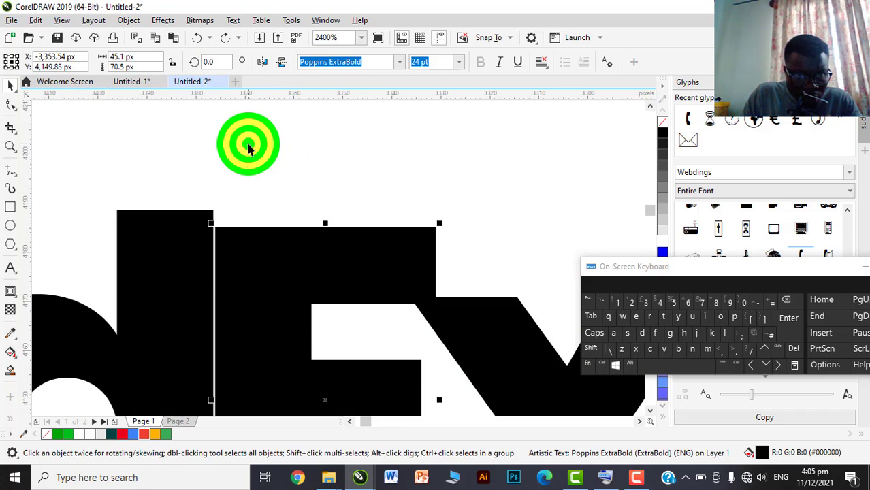
pyautogui.scroll(-2, 247, 142)
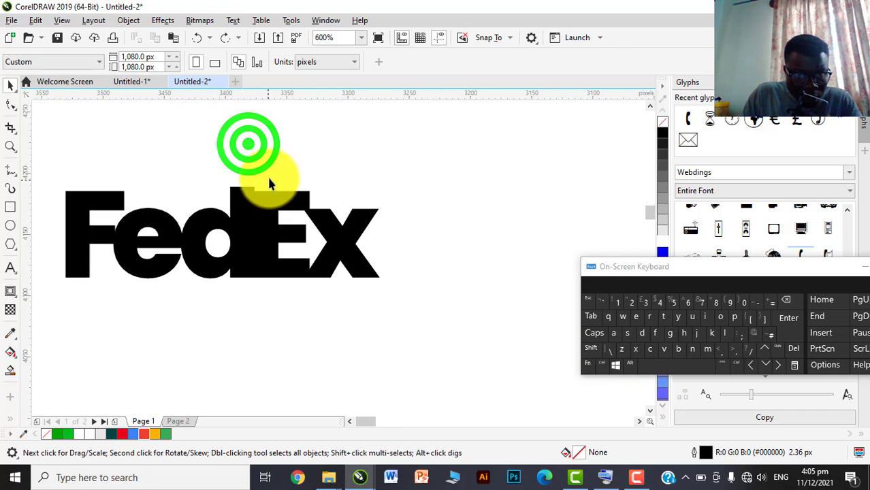
pyautogui.scroll(2, 234, 222)
pyautogui.click(233, 211)
pyautogui.scroll(-2, 288, 233)
# Select all five FedEx letters and enlarge them together about their centre to about 726 by 211 px
pyautogui.click(451, 151)
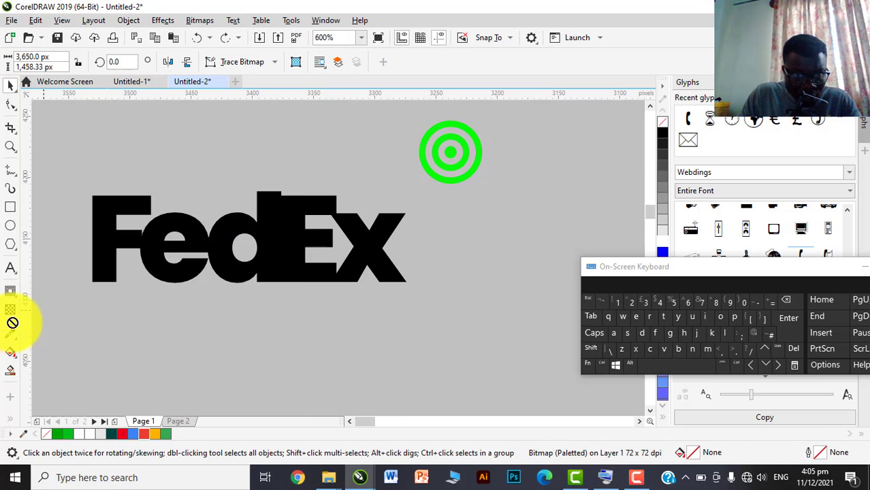
pyautogui.scroll(-5, 160, 286)
pyautogui.click(252, 292)
pyautogui.scroll(1, 161, 293)
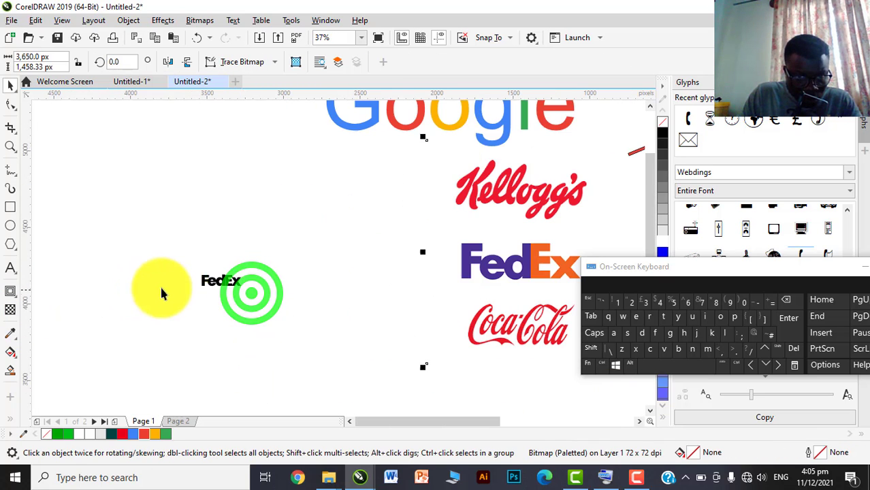
pyautogui.scroll(1, 164, 228)
pyautogui.click(222, 286)
pyautogui.scroll(3, 245, 286)
pyautogui.scroll(-2, 292, 265)
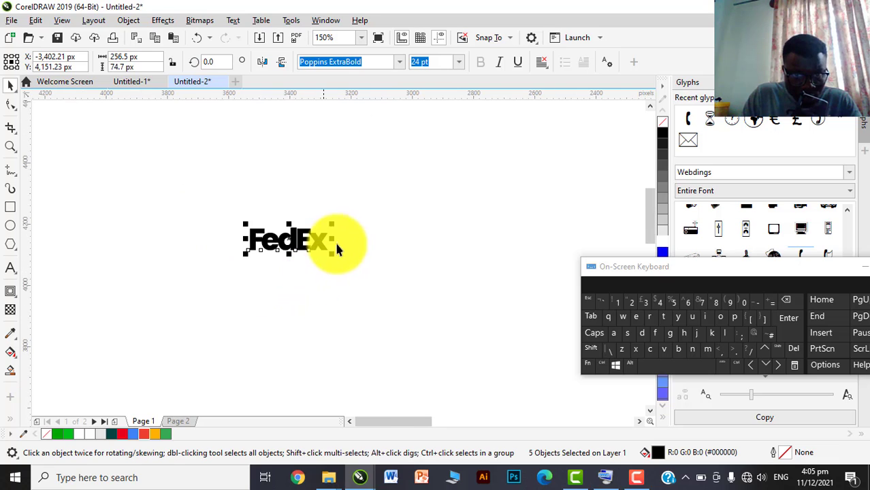
pyautogui.moveTo(334, 255); pyautogui.dragTo(403, 276)
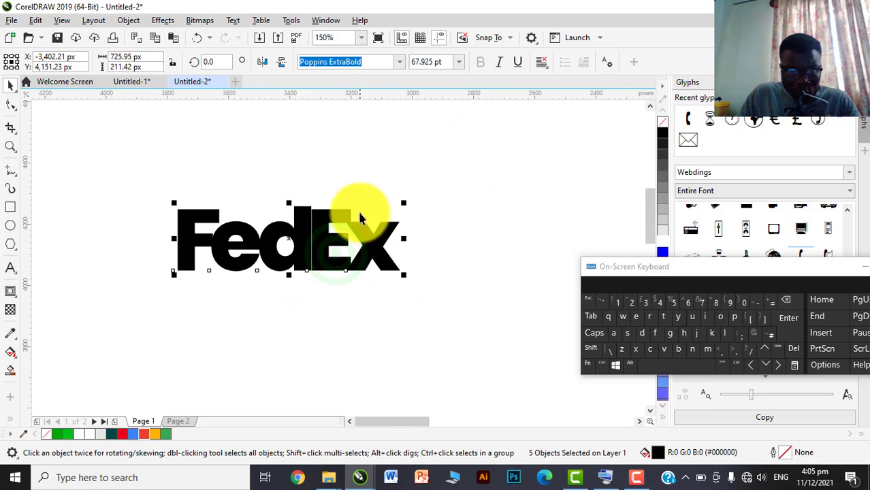
# Try converting the five FedEx letters to curves
pyautogui.click(433, 183)
pyautogui.moveTo(448, 160); pyautogui.dragTo(75, 318)
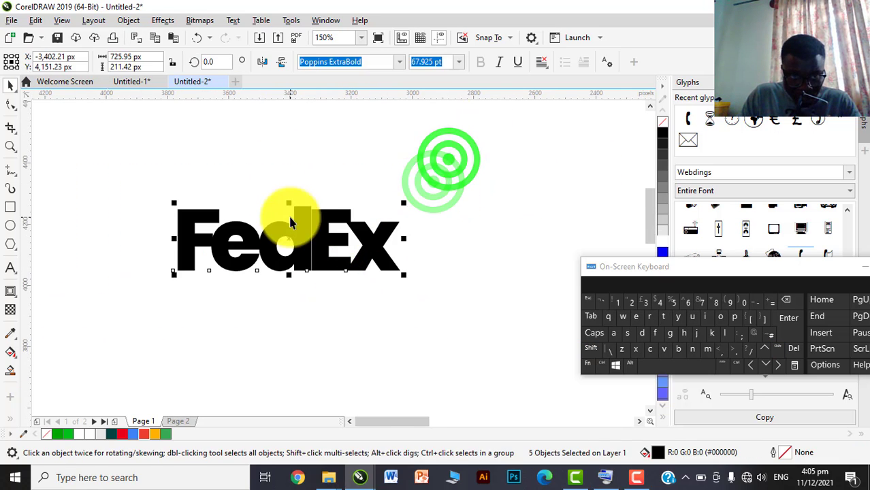
pyautogui.rightClick(280, 226)
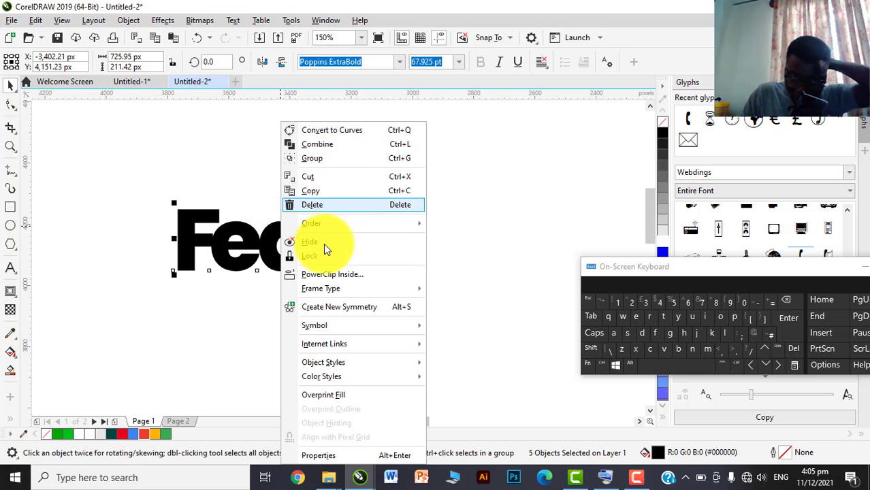
pyautogui.click(315, 129)
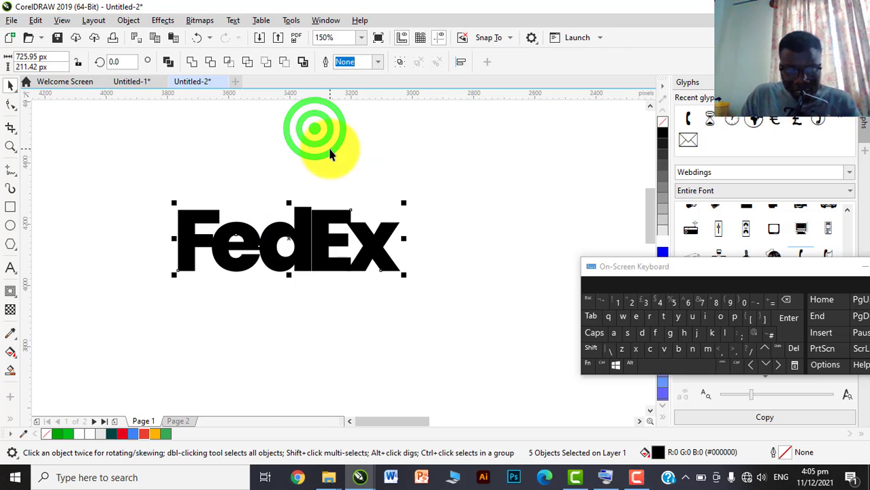
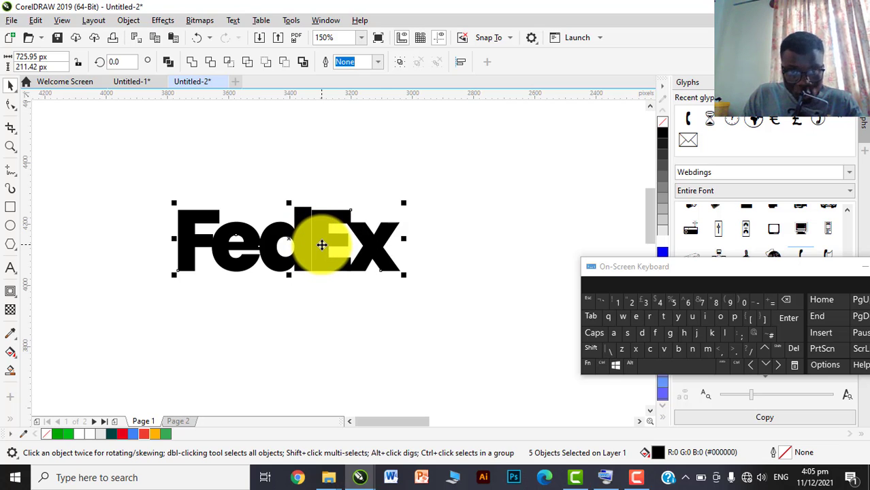
pyautogui.moveTo(317, 243); pyautogui.dragTo(343, 211)
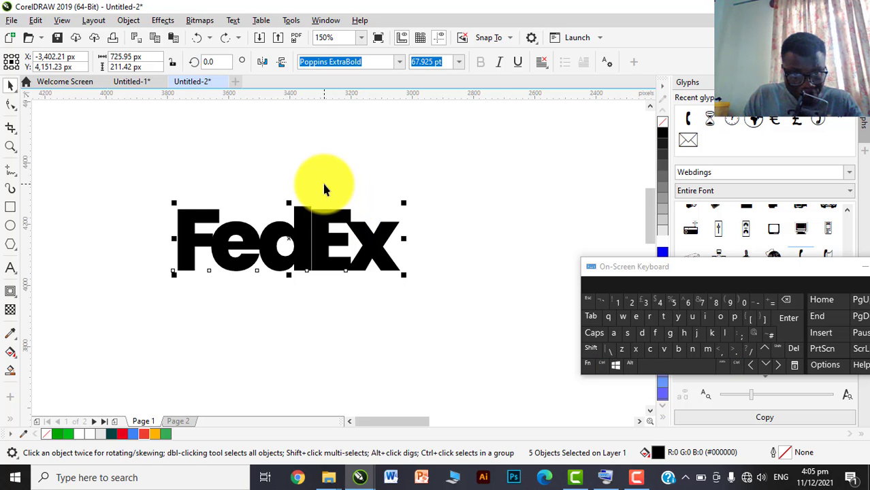
pyautogui.click(313, 218)
pyautogui.scroll(2, 316, 200)
pyautogui.doubleClick(319, 207)
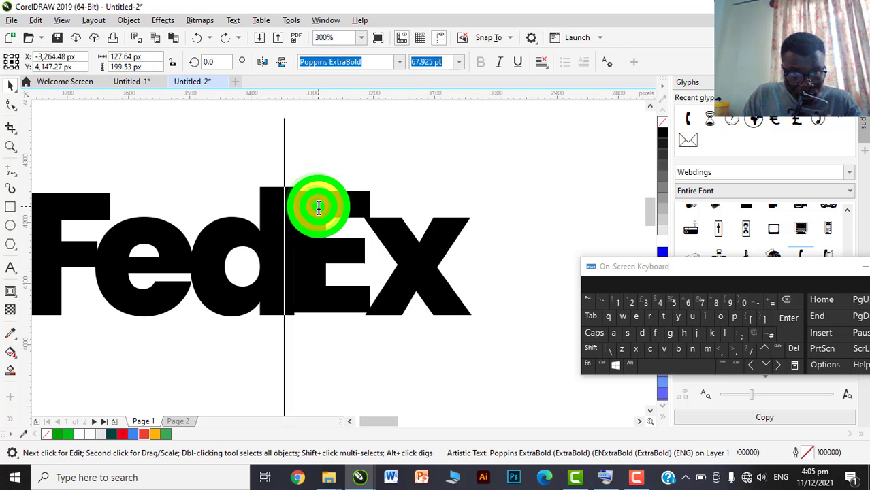
pyautogui.click(9, 84)
pyautogui.scroll(1, 359, 197)
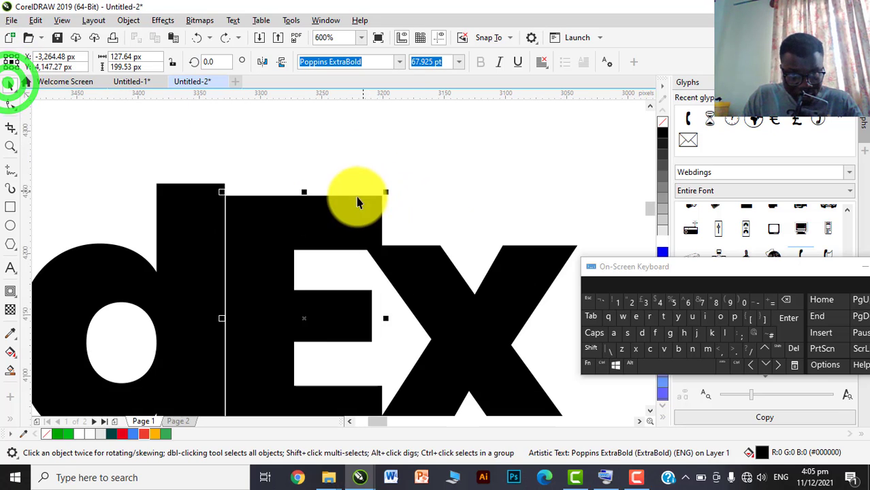
pyautogui.scroll(-1, 333, 208)
pyautogui.doubleClick(323, 210)
pyautogui.click(360, 213)
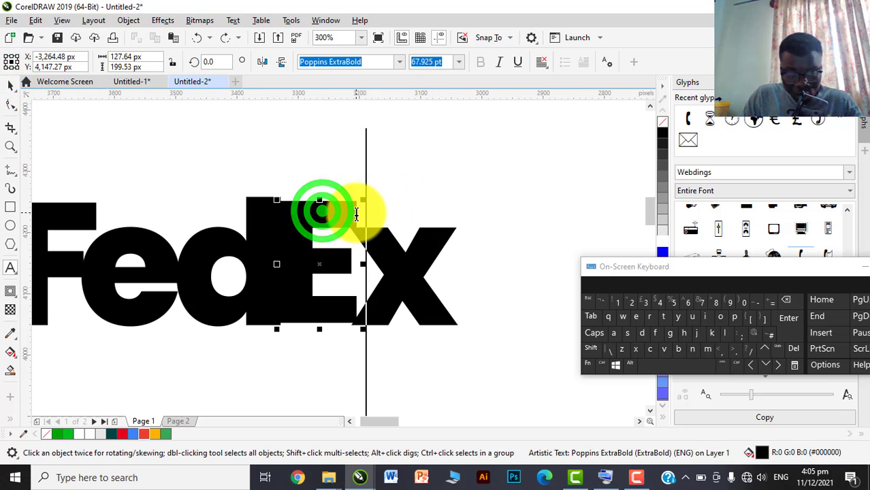
pyautogui.doubleClick(356, 213)
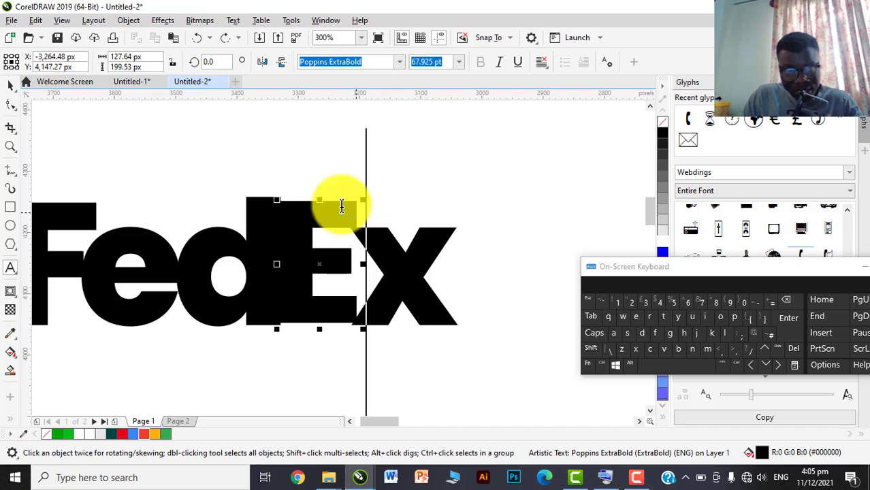
pyautogui.click(12, 83)
pyautogui.scroll(-3, 430, 185)
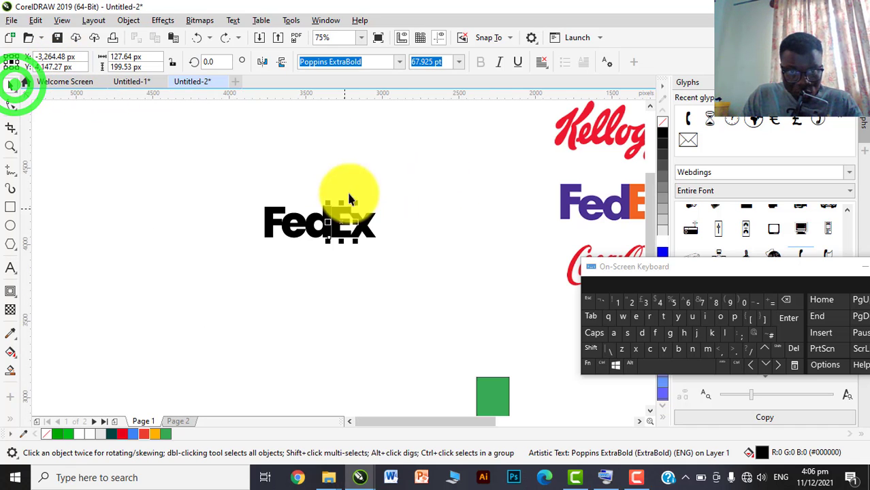
pyautogui.click(356, 164)
pyautogui.click(418, 174)
pyautogui.click(334, 219)
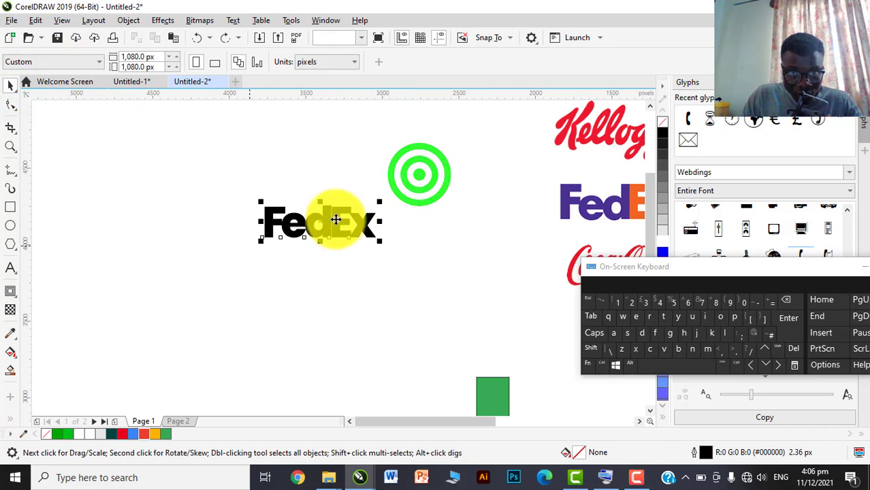
pyautogui.scroll(3, 319, 219)
pyautogui.rightClick(319, 206)
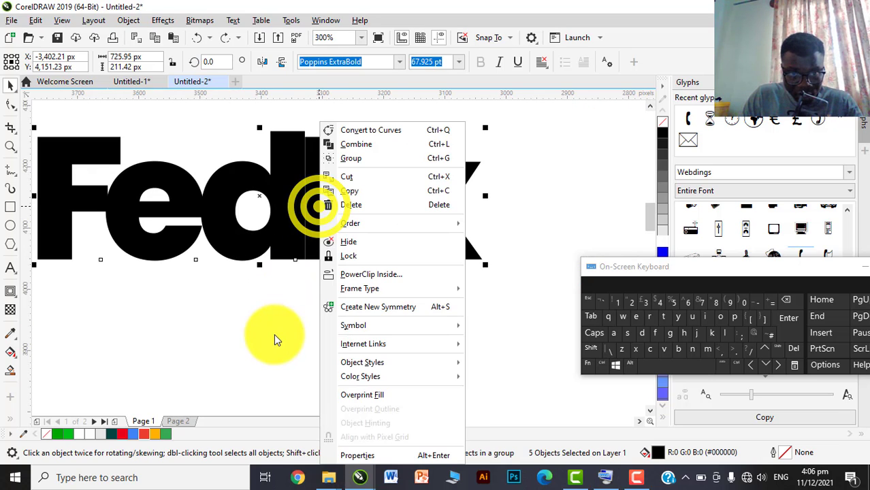
pyautogui.click(273, 333)
# Select all five FedEx letters and convert them to curves
pyautogui.scroll(-2, 273, 334)
pyautogui.click(435, 218)
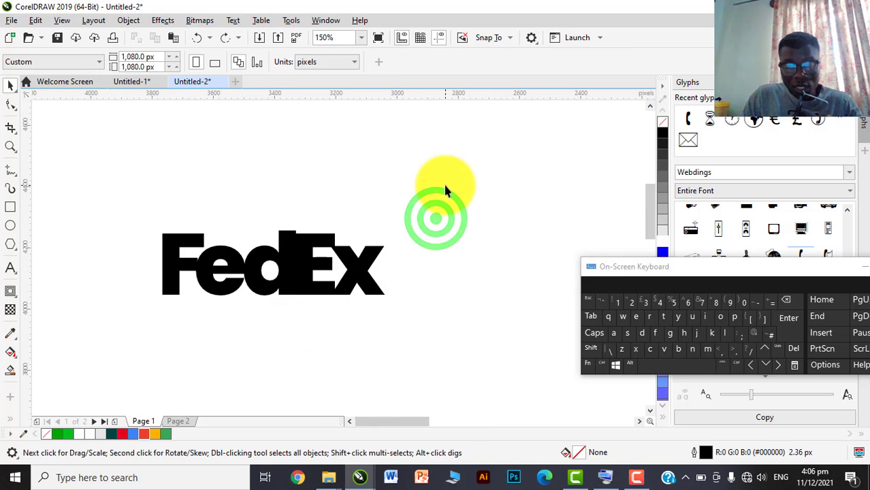
pyautogui.moveTo(450, 179); pyautogui.dragTo(62, 344)
pyautogui.rightClick(302, 239)
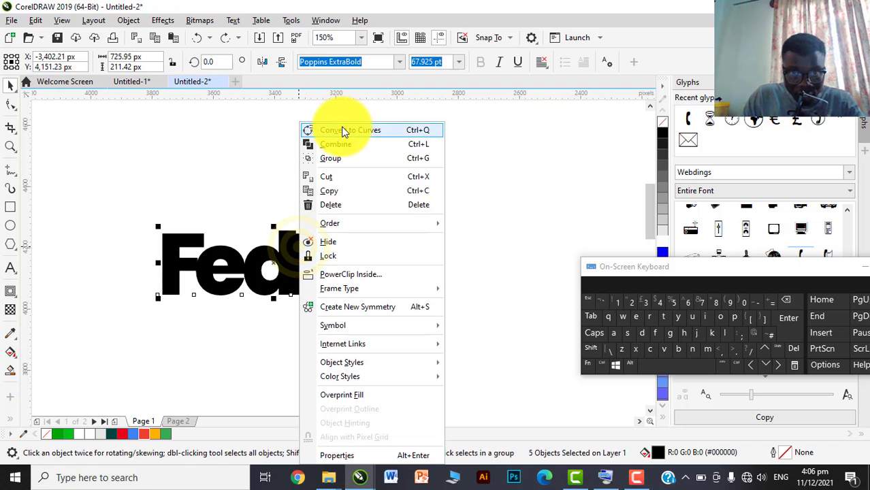
pyautogui.click(340, 128)
# Display the nodes of the converted letters with the Shape tool and examine where the d meets the E
pyautogui.scroll(2, 324, 247)
pyautogui.click(324, 245)
pyautogui.press('F10')
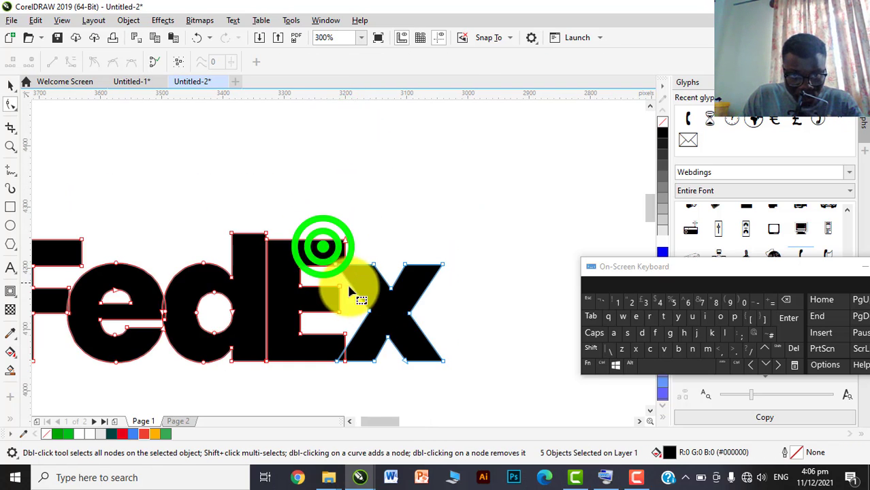
pyautogui.scroll(4, 358, 286)
pyautogui.scroll(-4, 330, 217)
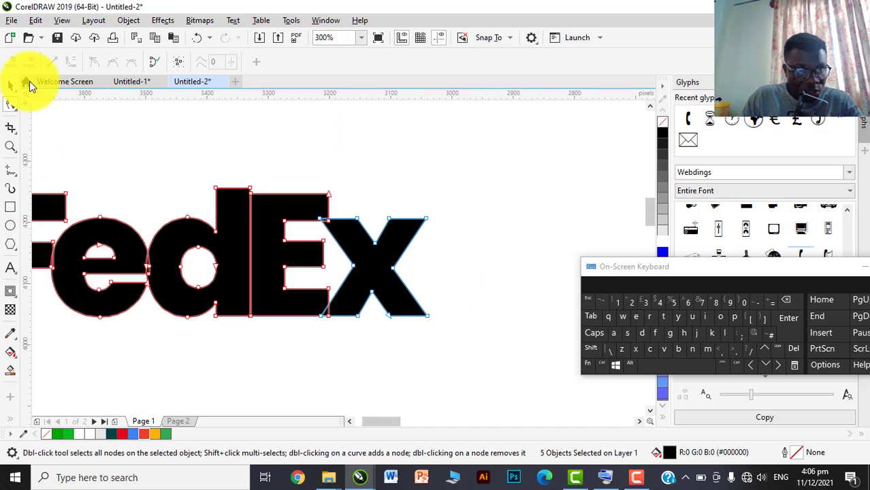
pyautogui.click(12, 86)
pyautogui.click(334, 170)
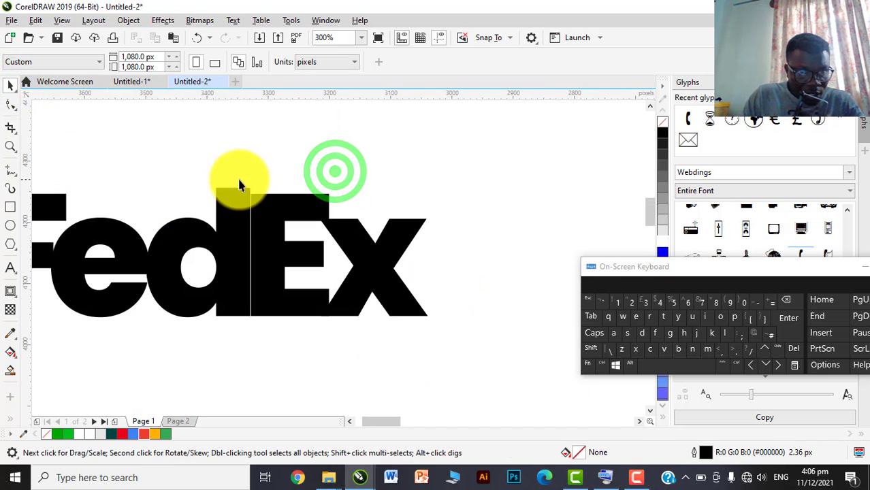
# Draw a rectangle about 162 by 60 px over the d's stem above the E's top edge and fill it with dark green #064441
pyautogui.scroll(2, 228, 192)
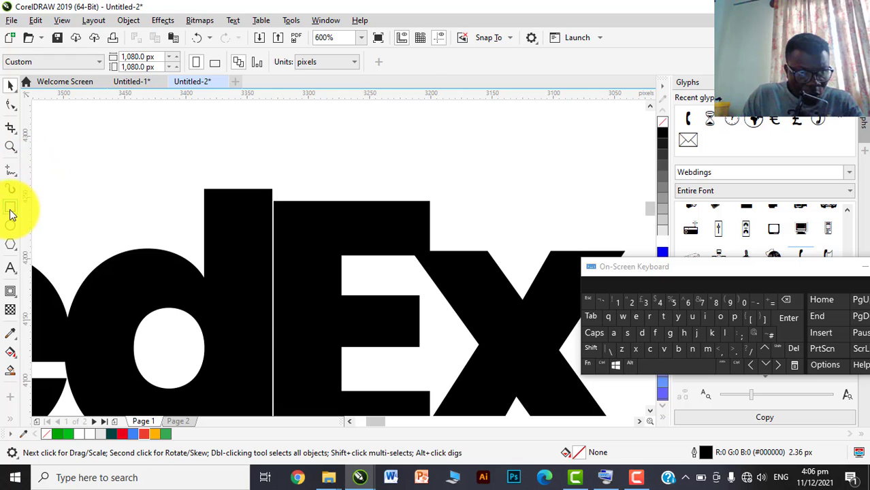
pyautogui.click(11, 207)
pyautogui.moveTo(139, 127); pyautogui.dragTo(340, 203)
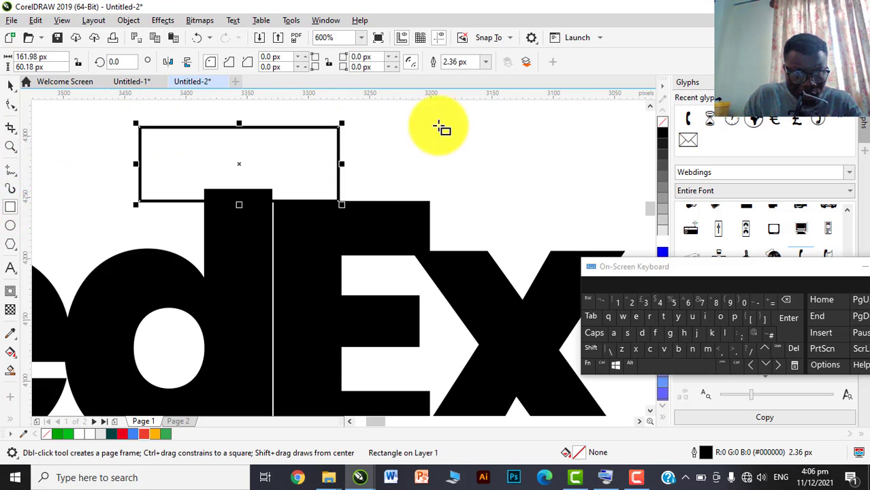
pyautogui.click(10, 85)
pyautogui.scroll(2, 288, 218)
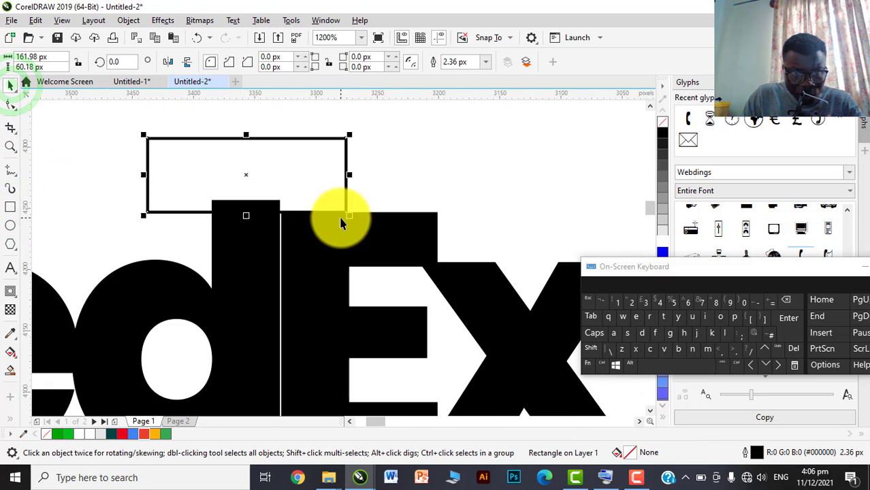
pyautogui.scroll(2, 315, 271)
pyautogui.click(314, 265)
pyautogui.scroll(-4, 310, 262)
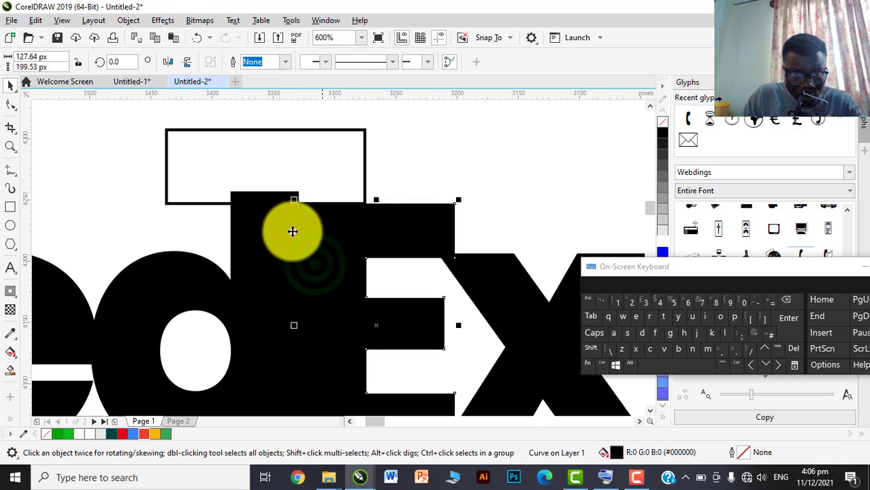
pyautogui.click(307, 155)
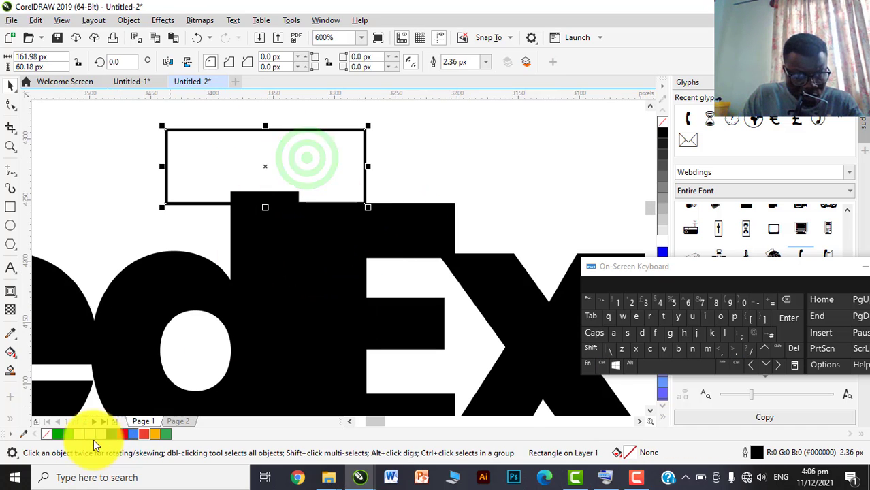
pyautogui.click(113, 436)
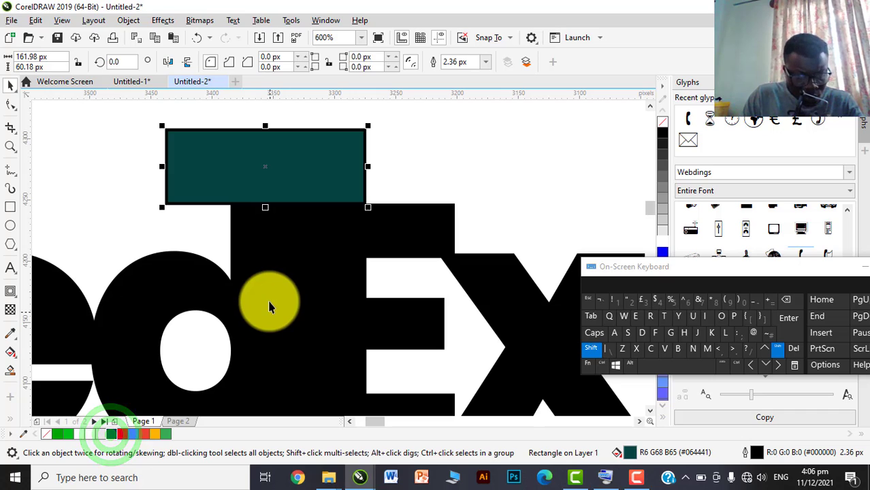
# Trim the letter d with the dark green rectangle and delete the rectangle
pyautogui.keyDown('shift'); pyautogui.click(259, 247); pyautogui.keyUp('shift')
pyautogui.click(208, 62)
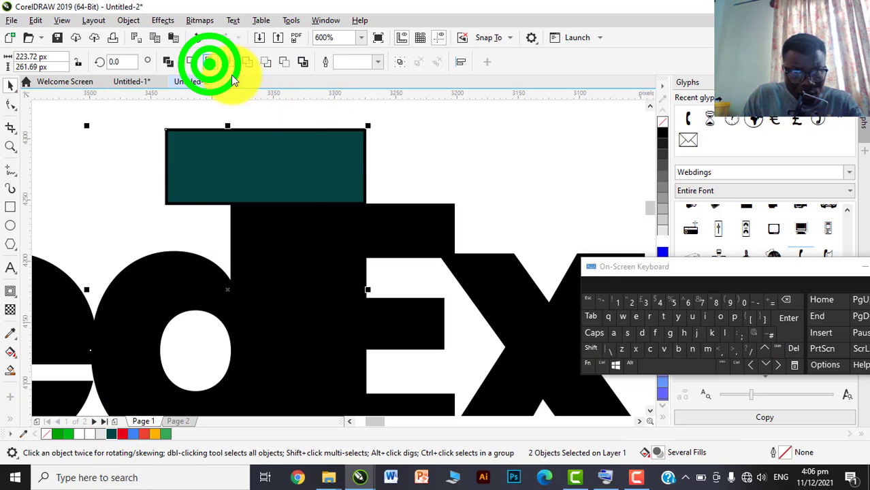
pyautogui.click(423, 175)
pyautogui.click(327, 177)
pyautogui.scroll(-1, 327, 177)
pyautogui.press('Delete')
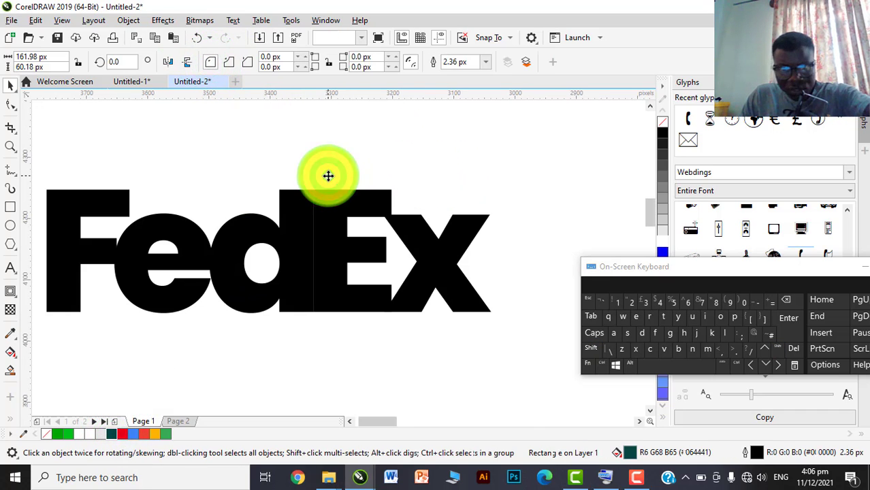
# Compare the letter x with the reference FedEx logo and scale it down about its centre to about 130 by 117 px
pyautogui.scroll(-2, 340, 200)
pyautogui.scroll(1, 399, 231)
pyautogui.scroll(2, 400, 232)
pyautogui.click(305, 198)
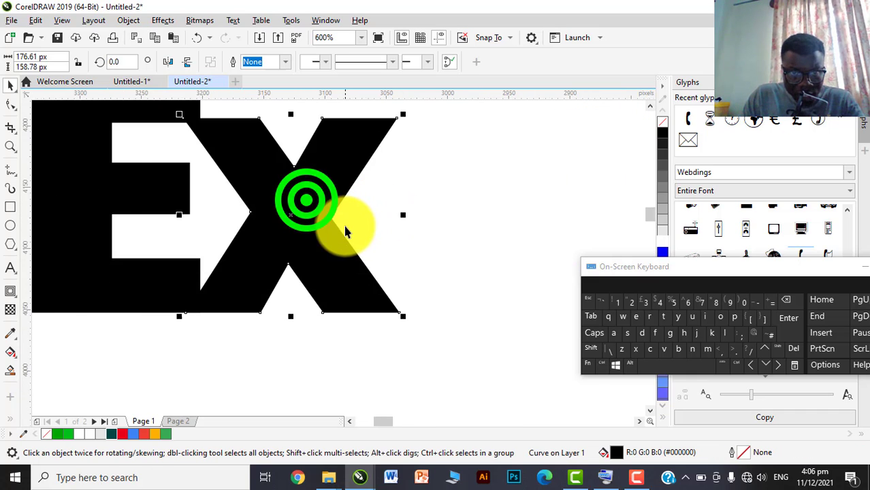
pyautogui.scroll(-4, 350, 237)
pyautogui.scroll(2, 458, 254)
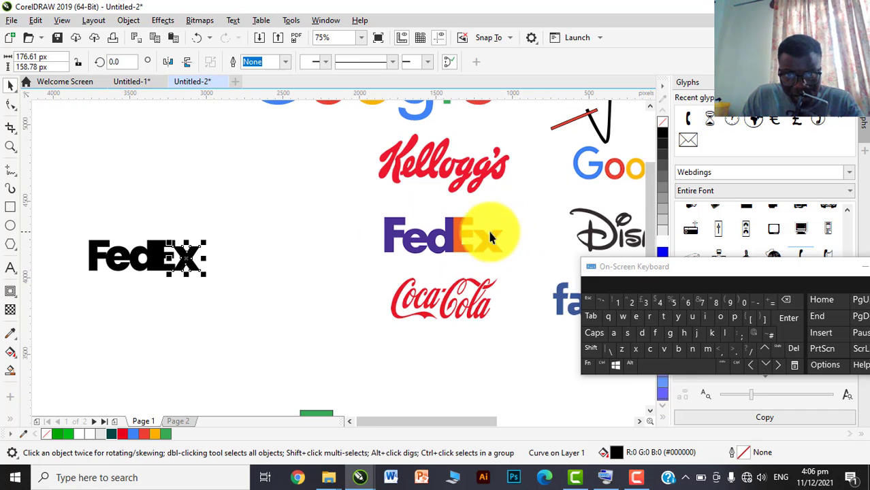
pyautogui.scroll(3, 170, 252)
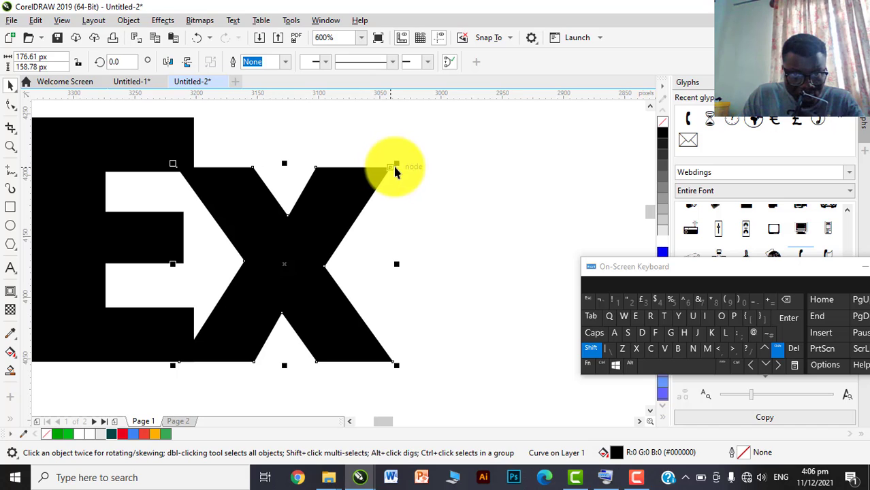
pyautogui.moveTo(394, 168); pyautogui.dragTo(392, 187)
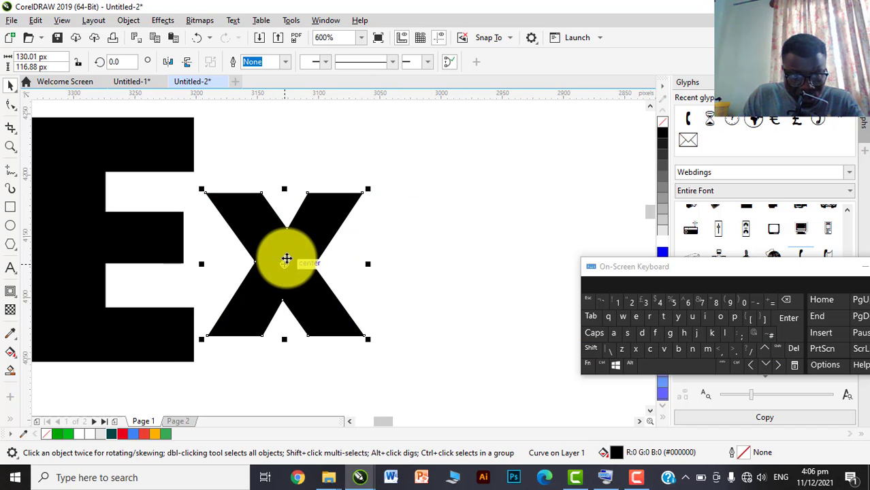
# Move the x down to the E's baseline and closer to the E, and enlarge it about its centre to about 142 by 128 px
pyautogui.moveTo(286, 259); pyautogui.dragTo(272, 283)
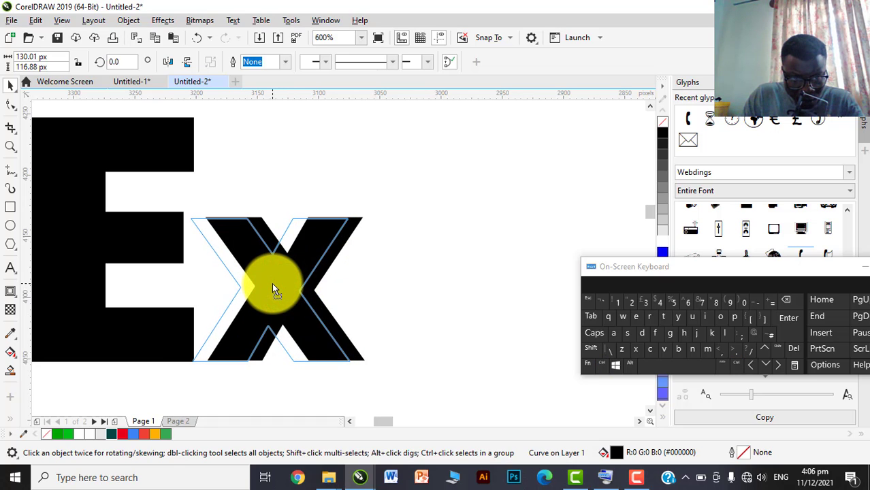
pyautogui.scroll(-3, 299, 260)
pyautogui.scroll(-3, 298, 263)
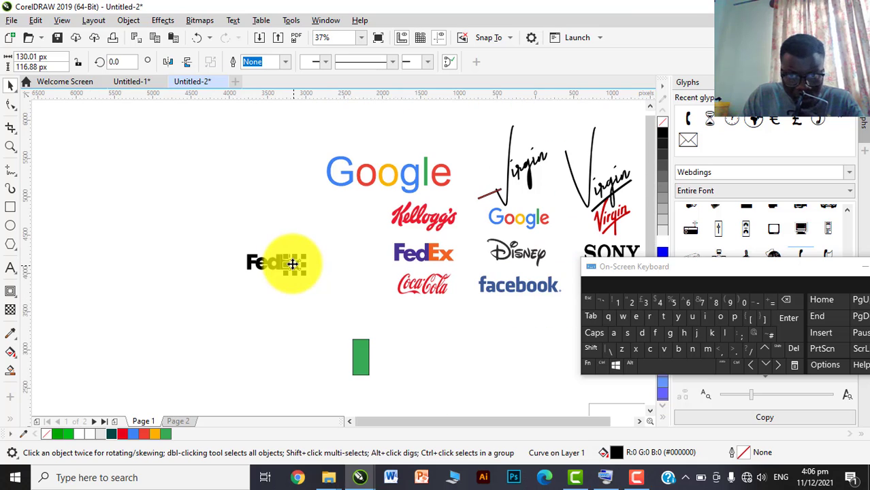
pyautogui.scroll(6, 293, 264)
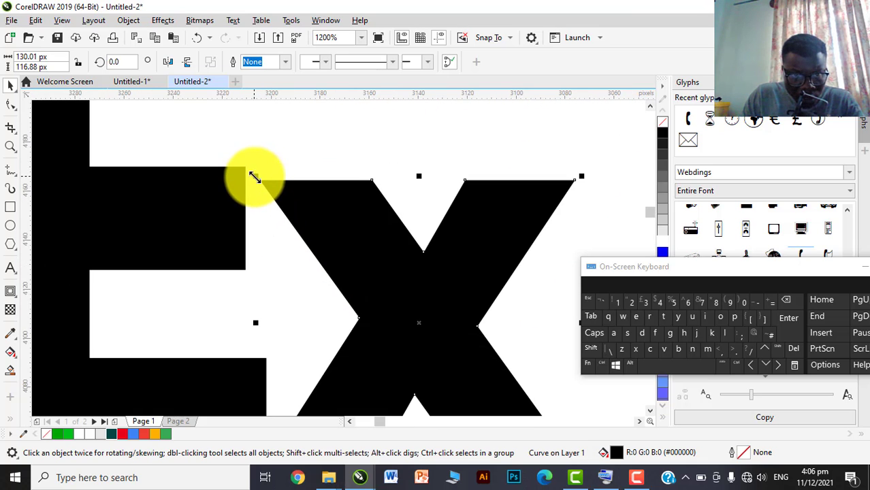
pyautogui.moveTo(256, 173); pyautogui.dragTo(247, 168)
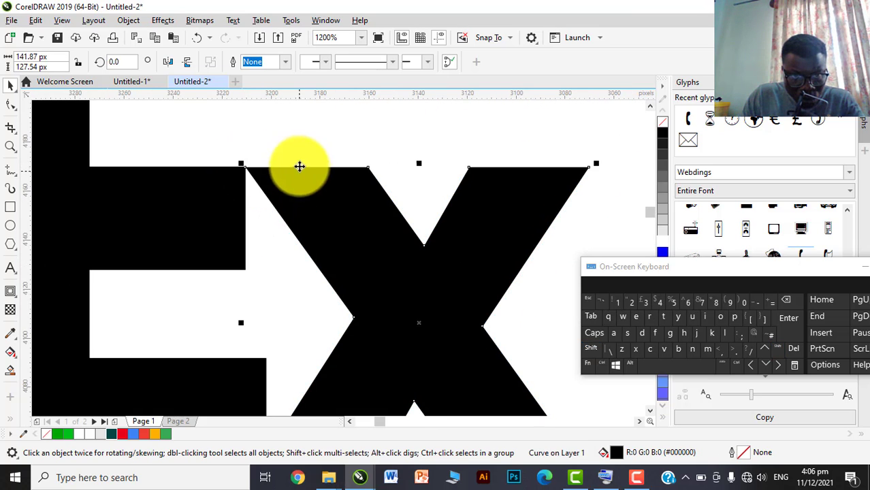
# Move the x up and slightly away from the E so that its feet rest on the E's baseline
pyautogui.click(301, 151)
pyautogui.scroll(-2, 287, 217)
pyautogui.scroll(1, 295, 251)
pyautogui.click(294, 254)
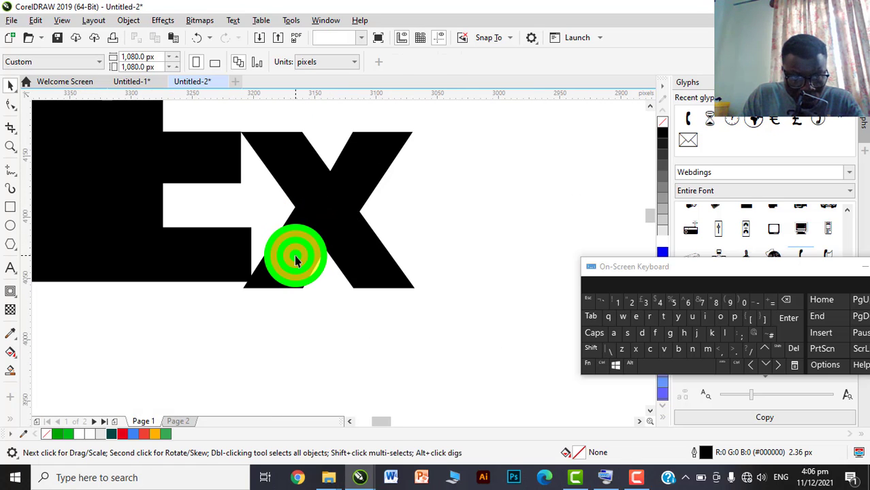
pyautogui.moveTo(298, 254); pyautogui.dragTo(302, 249)
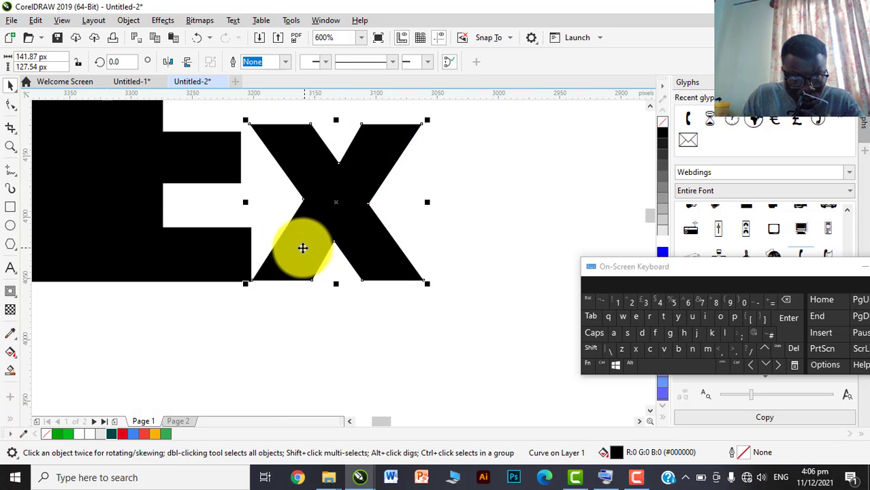
pyautogui.scroll(-2, 289, 266)
pyautogui.scroll(-1, 290, 267)
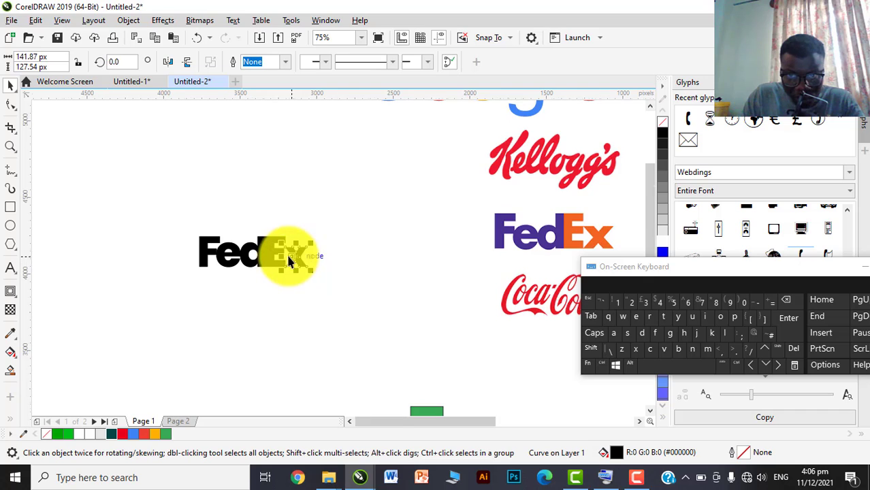
# Scale the x down about its centre to about 132 by 119 px and shift it against the E's middle arm
pyautogui.scroll(3, 287, 253)
pyautogui.keyDown('shift'); pyautogui.click(257, 177); pyautogui.keyUp('shift')
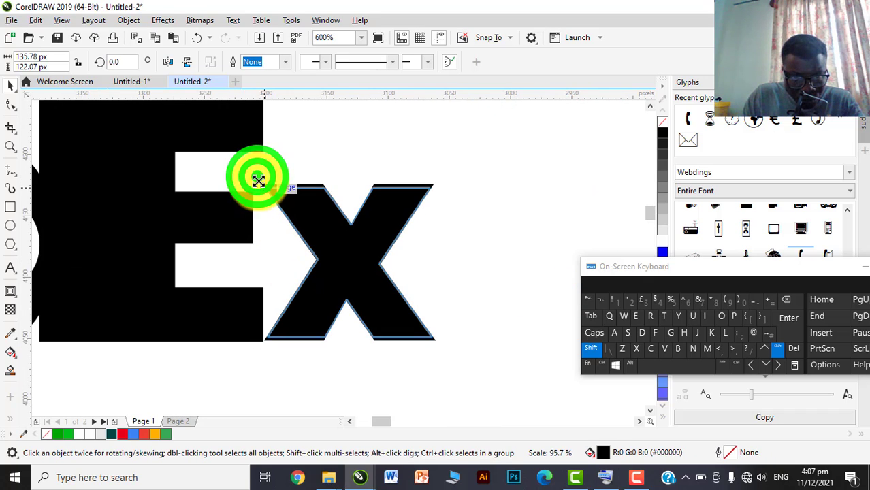
pyautogui.moveTo(316, 231); pyautogui.dragTo(310, 240)
pyautogui.scroll(2, 264, 196)
pyautogui.moveTo(268, 202); pyautogui.dragTo(271, 199)
pyautogui.scroll(-2, 285, 198)
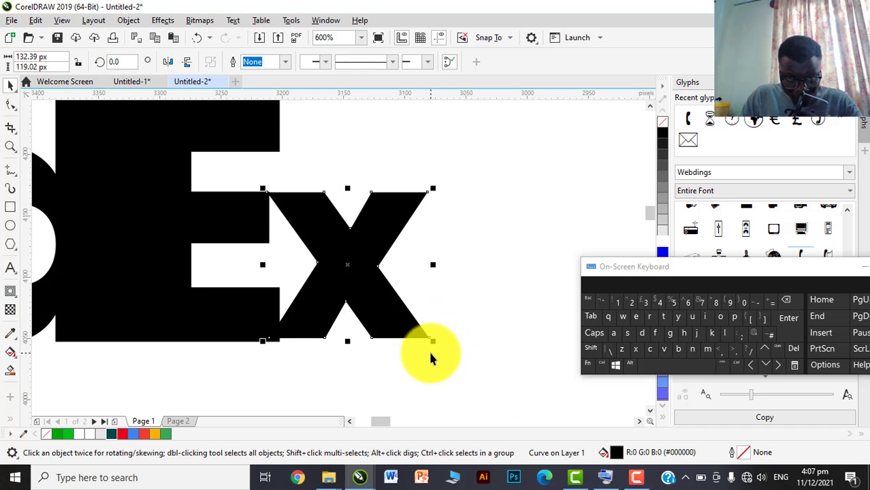
# Enlarge the x about its centre to about 139 by 125 px and compare it with the reference FedEx logo
pyautogui.moveTo(434, 343); pyautogui.dragTo(449, 350)
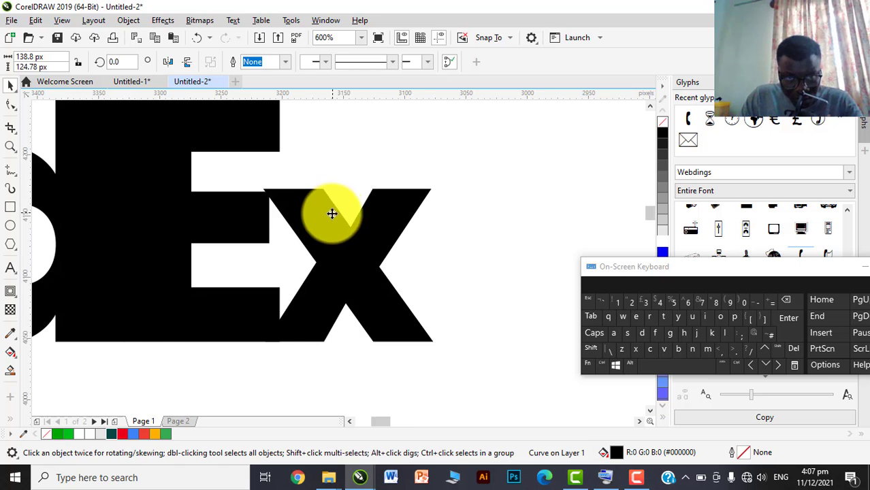
pyautogui.scroll(-8, 332, 214)
pyautogui.scroll(2, 389, 266)
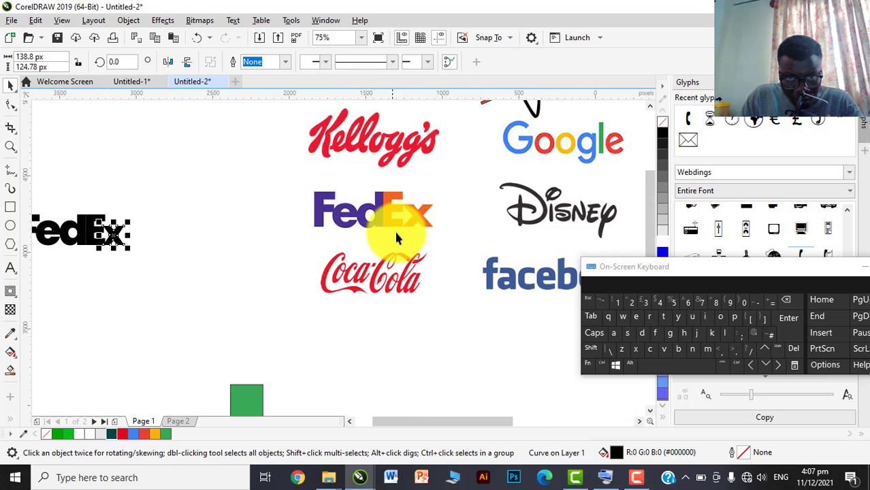
pyautogui.scroll(2, 397, 234)
pyautogui.scroll(-2, 501, 236)
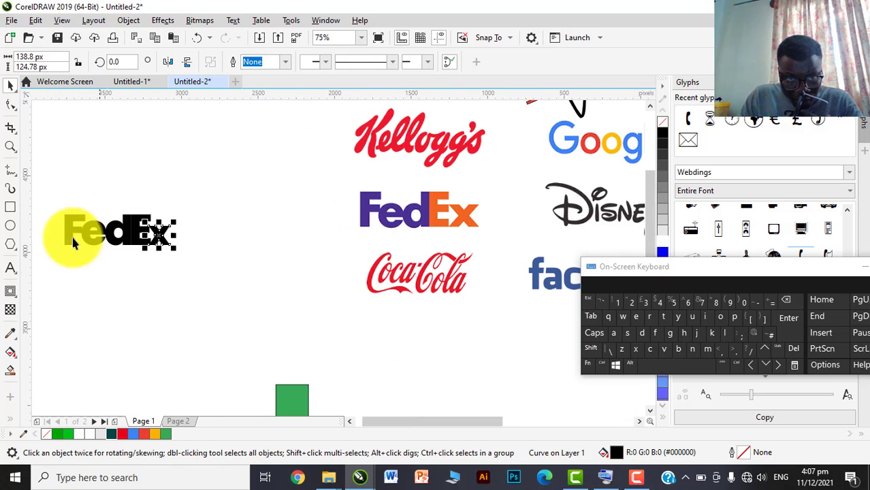
# Move the x away from the E's middle arm and align its feet with the E's baseline
pyautogui.scroll(4, 121, 233)
pyautogui.click(297, 180)
pyautogui.scroll(2, 227, 253)
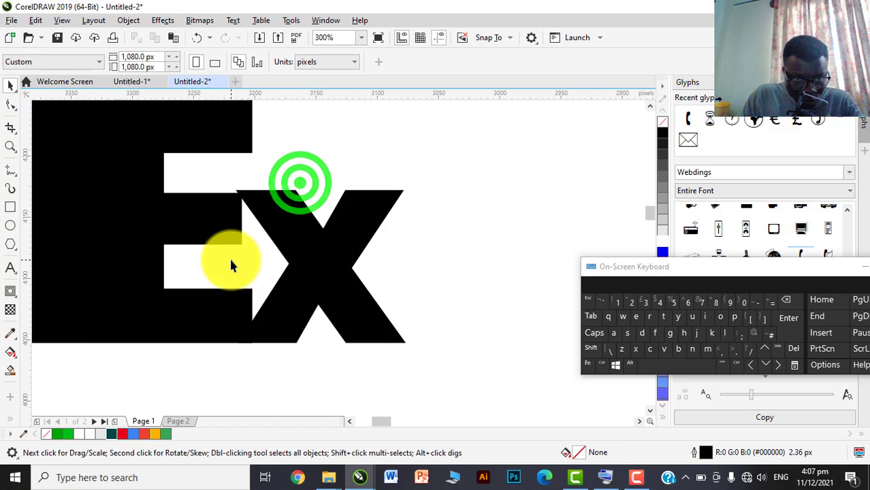
pyautogui.moveTo(316, 258); pyautogui.dragTo(324, 264)
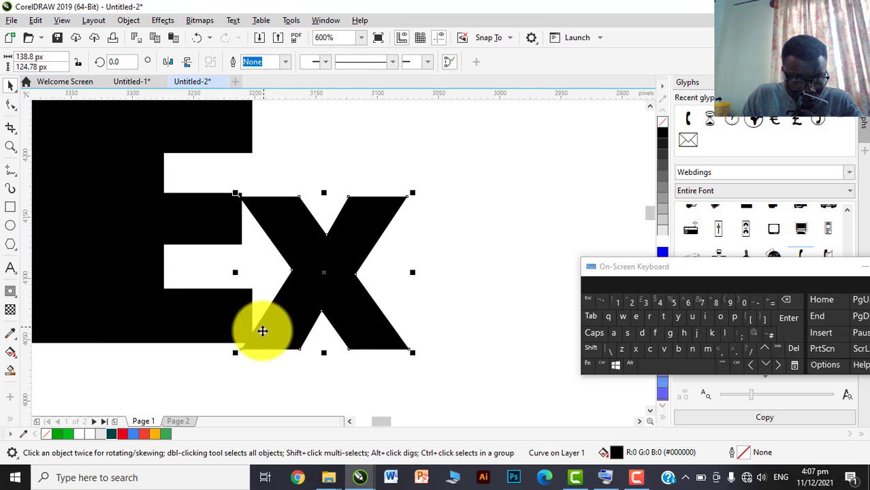
pyautogui.scroll(2, 265, 330)
pyautogui.moveTo(279, 330); pyautogui.dragTo(294, 324)
pyautogui.scroll(-4, 294, 325)
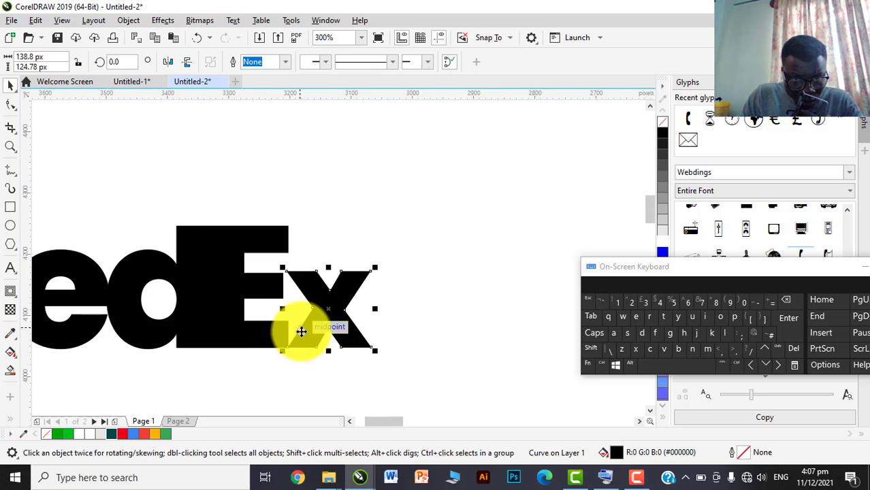
# Fine-tune the x's position until its lower foot meets the E's lower outer corner, and inspect the join
pyautogui.scroll(1, 302, 331)
pyautogui.scroll(2, 303, 334)
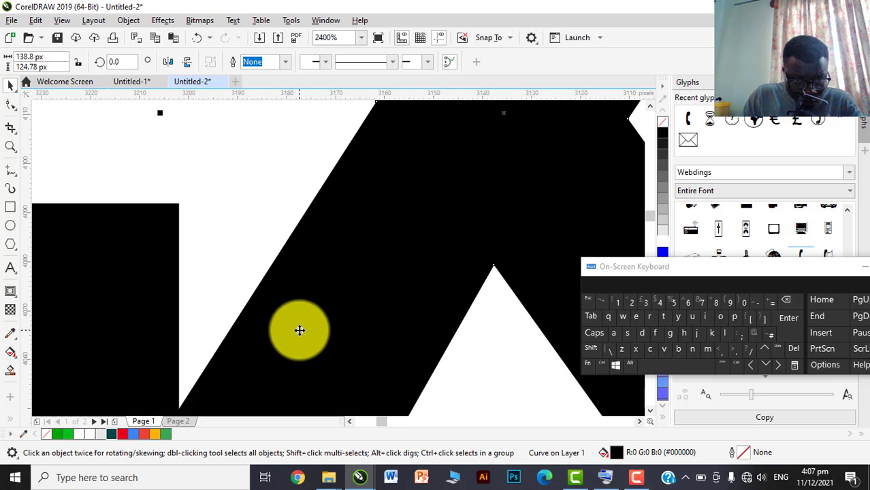
pyautogui.scroll(-2, 266, 359)
pyautogui.scroll(2, 299, 317)
pyautogui.moveTo(299, 318); pyautogui.dragTo(303, 322)
pyautogui.scroll(-2, 273, 352)
pyautogui.click(326, 159)
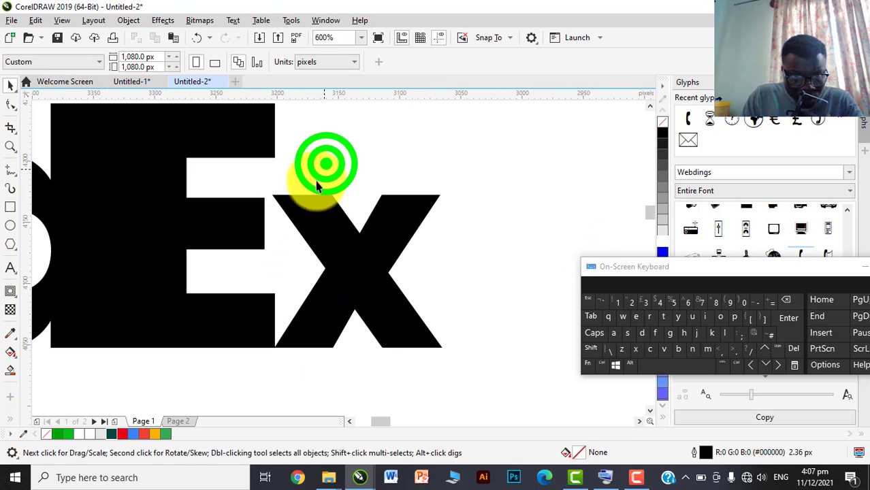
pyautogui.scroll(1, 257, 194)
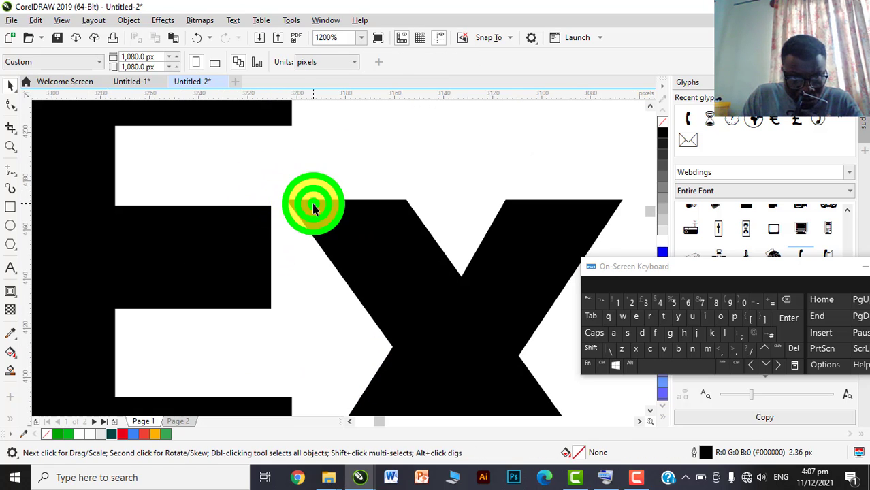
# Shrink the x slightly about its centre to about 136 by 122 px
pyautogui.click(313, 208)
pyautogui.scroll(-2, 291, 205)
pyautogui.scroll(1, 373, 210)
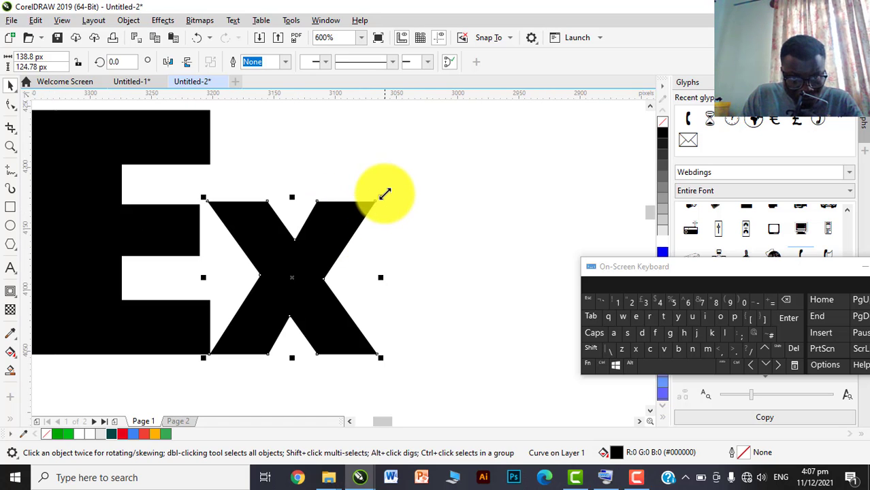
pyautogui.moveTo(383, 202); pyautogui.dragTo(382, 200)
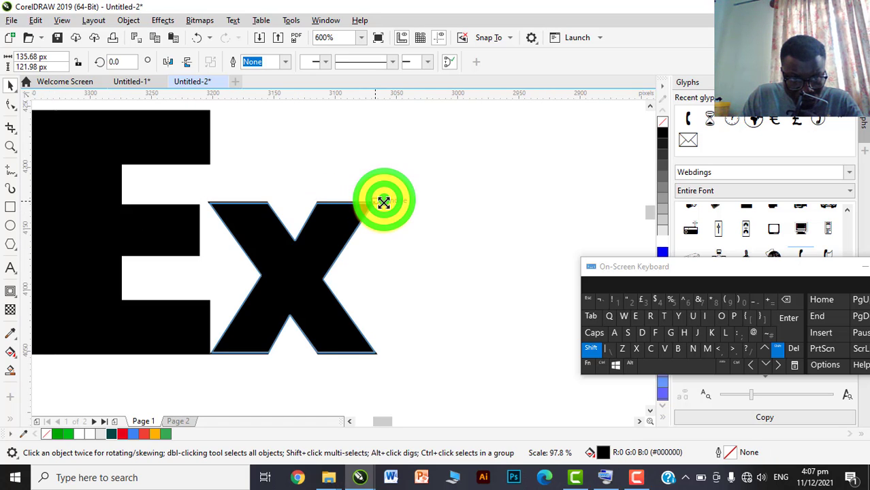
pyautogui.click(276, 256)
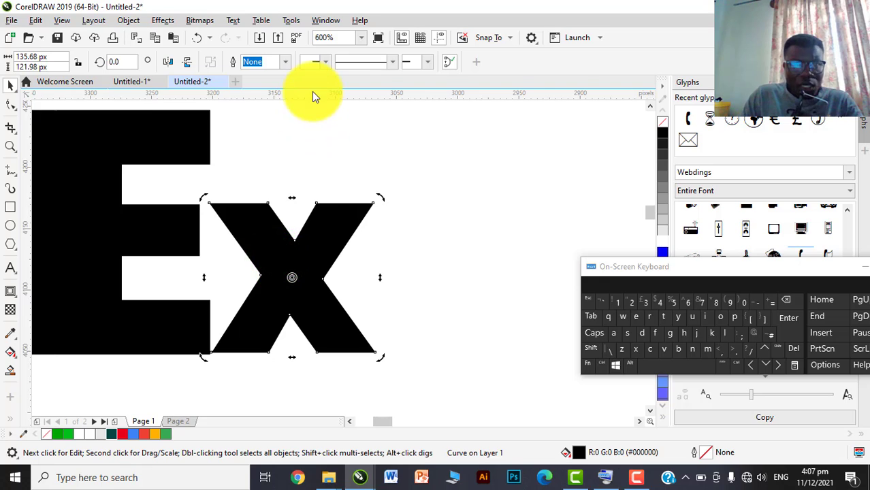
# Place horizontal guidelines at the top of the x and just below the letters' baseline, and remove the extra guideline above them
pyautogui.moveTo(286, 243); pyautogui.dragTo(274, 203)
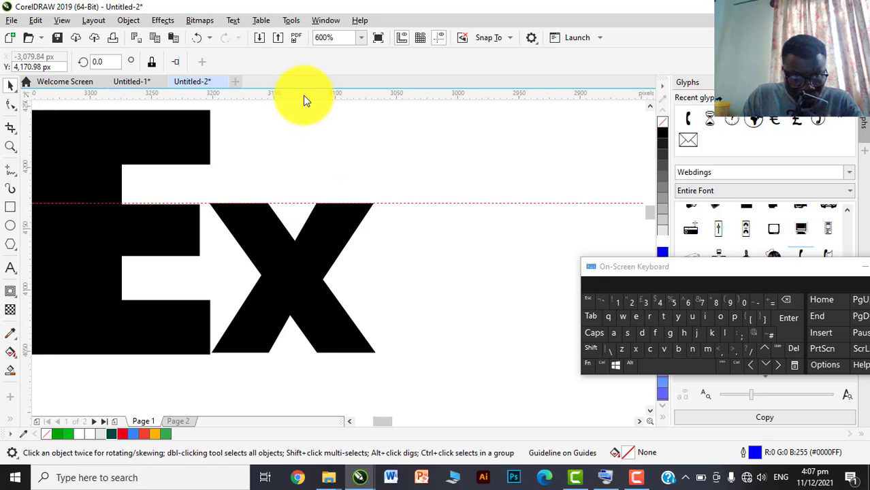
pyautogui.moveTo(304, 94); pyautogui.dragTo(239, 354)
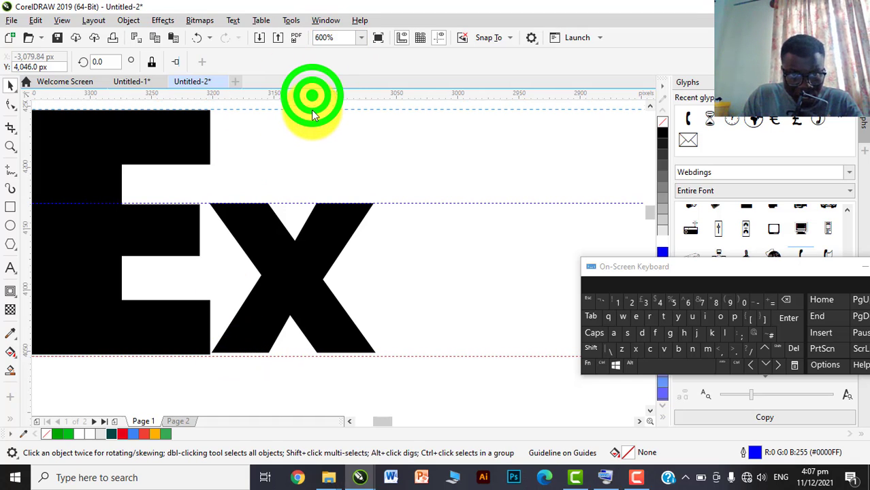
pyautogui.moveTo(312, 110); pyautogui.dragTo(312, 111)
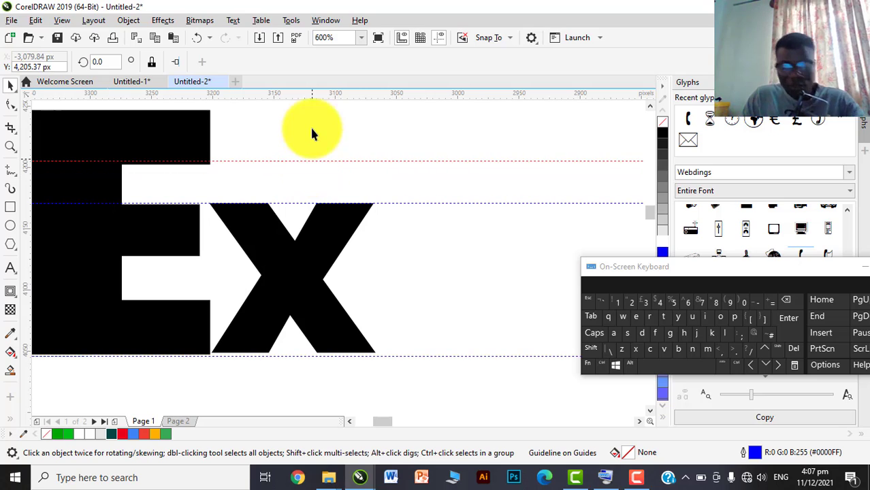
pyautogui.click(304, 119)
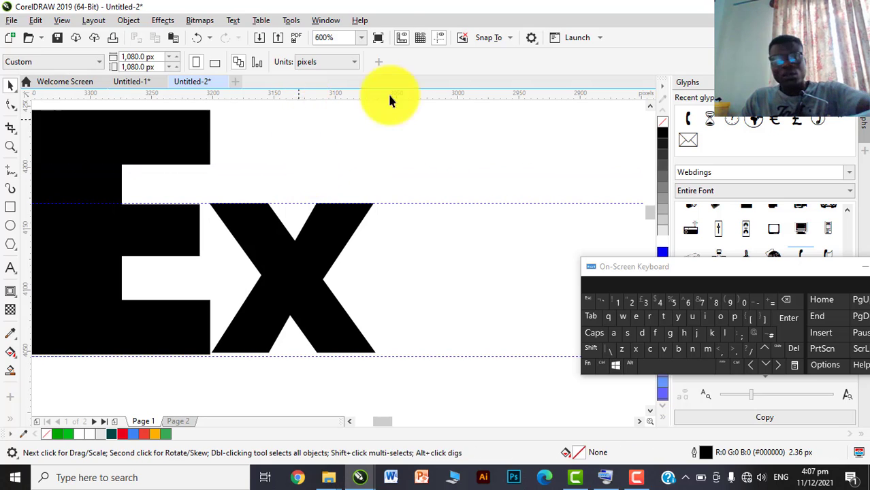
# Move the upper guideline down onto the top edge of the E's middle arm
pyautogui.scroll(2, 285, 200)
pyautogui.click(285, 200)
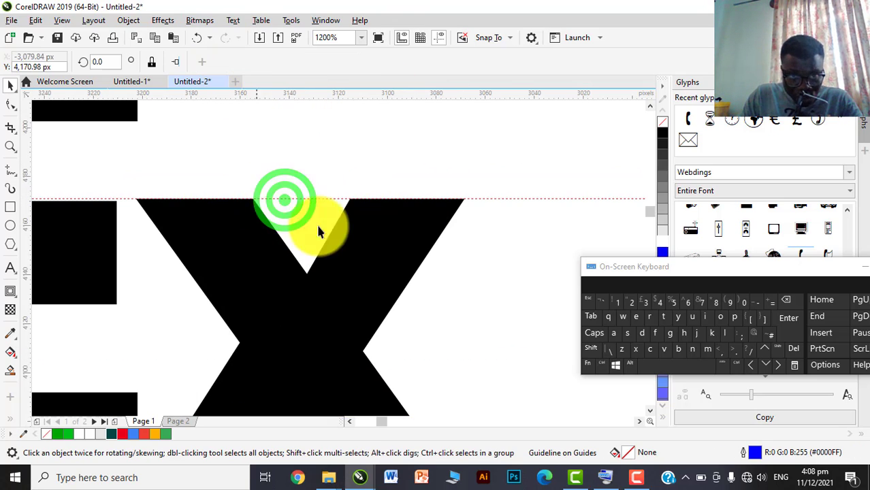
pyautogui.scroll(-1, 302, 210)
pyautogui.click(339, 150)
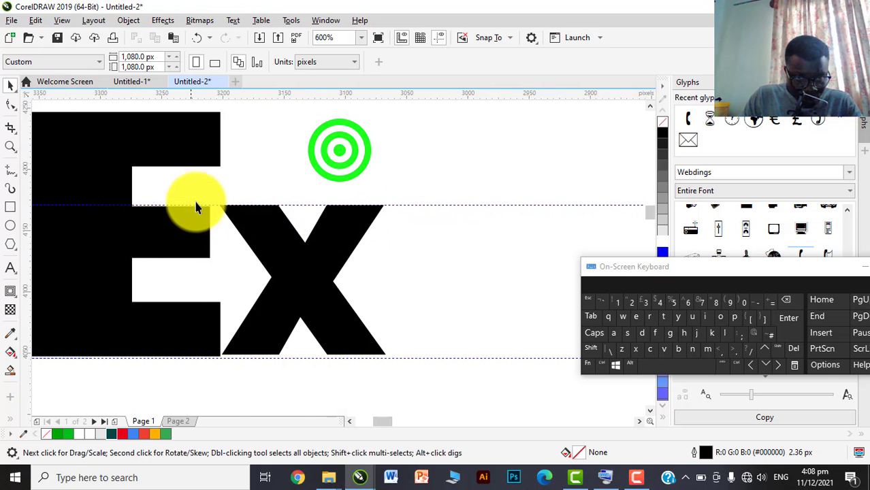
pyautogui.scroll(1, 196, 202)
pyautogui.scroll(1, 226, 228)
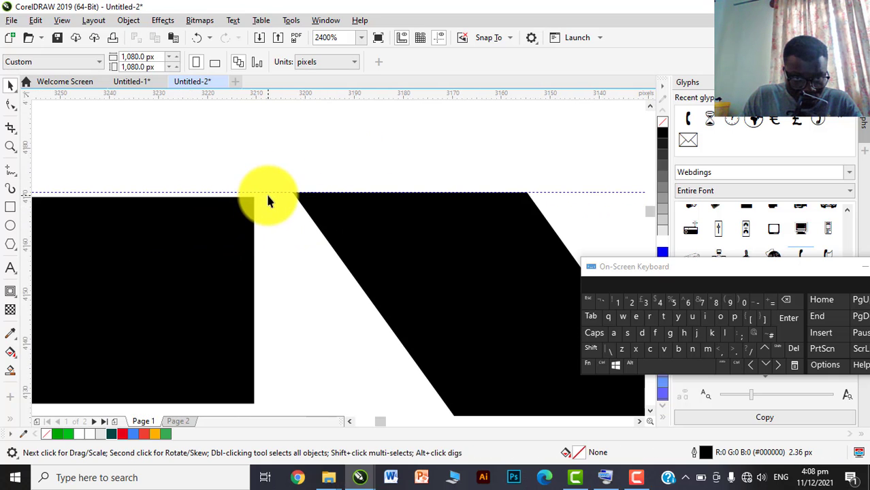
pyautogui.moveTo(269, 192); pyautogui.dragTo(271, 202)
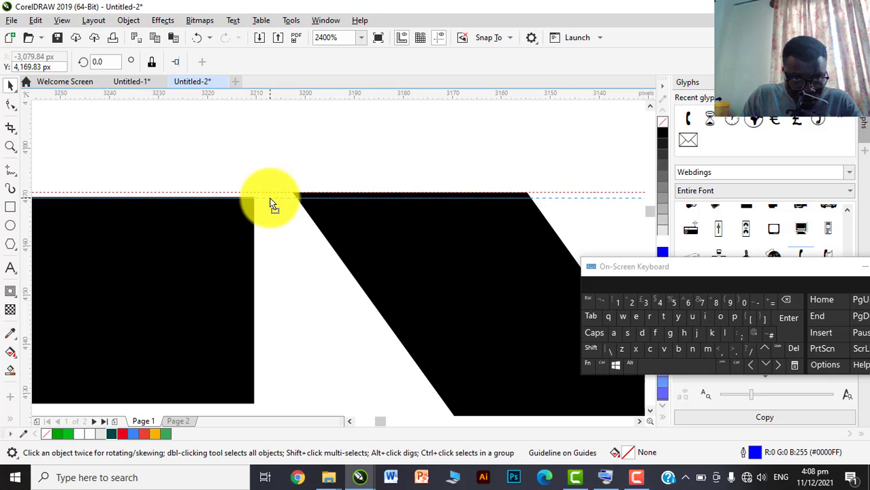
# Raise the lower guideline to the bottom edge of the E
pyautogui.click(326, 223)
pyautogui.scroll(-3, 326, 223)
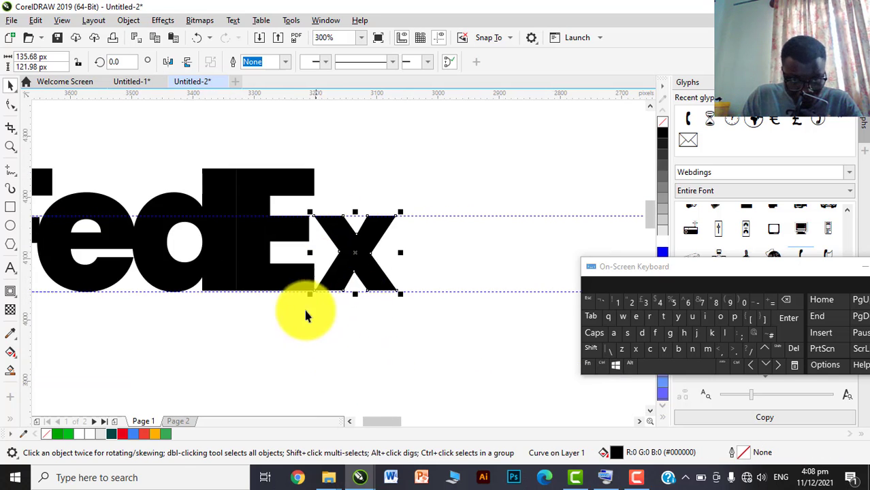
pyautogui.scroll(5, 305, 315)
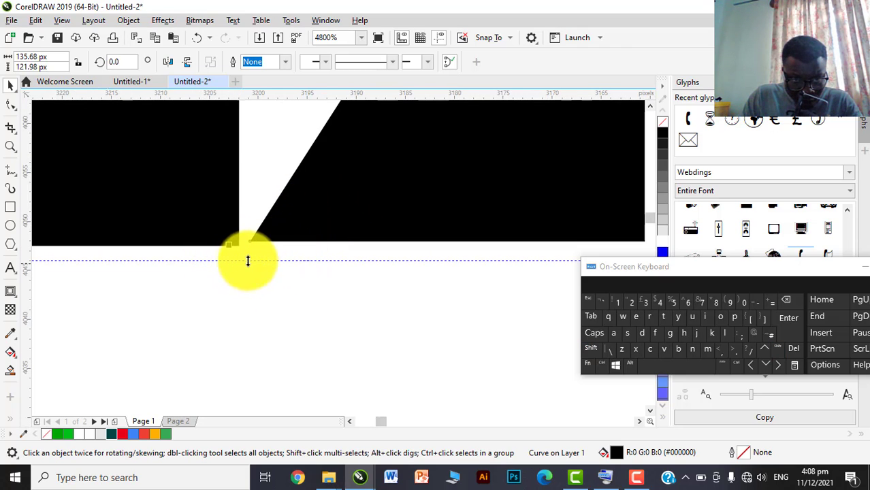
pyautogui.moveTo(249, 262); pyautogui.dragTo(249, 250)
pyautogui.scroll(2, 249, 249)
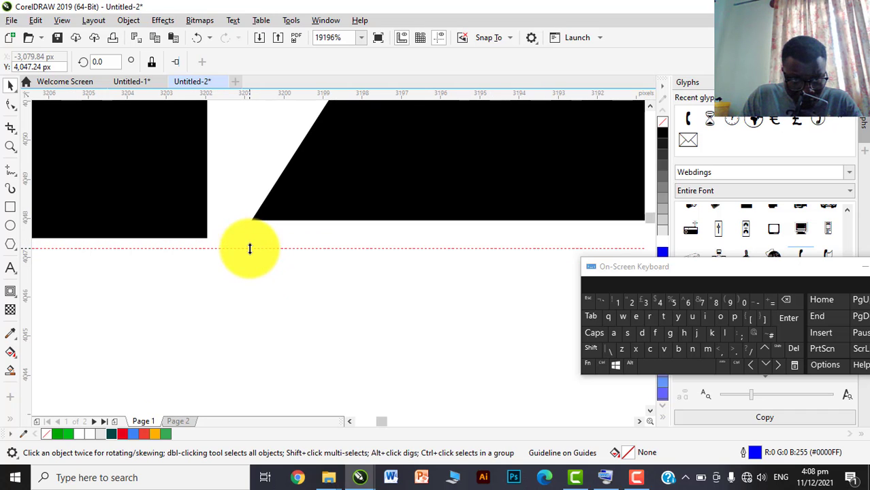
# Move the x down to the baseline guideline and across until its foot touches the E's lower outer corner
pyautogui.click(300, 207)
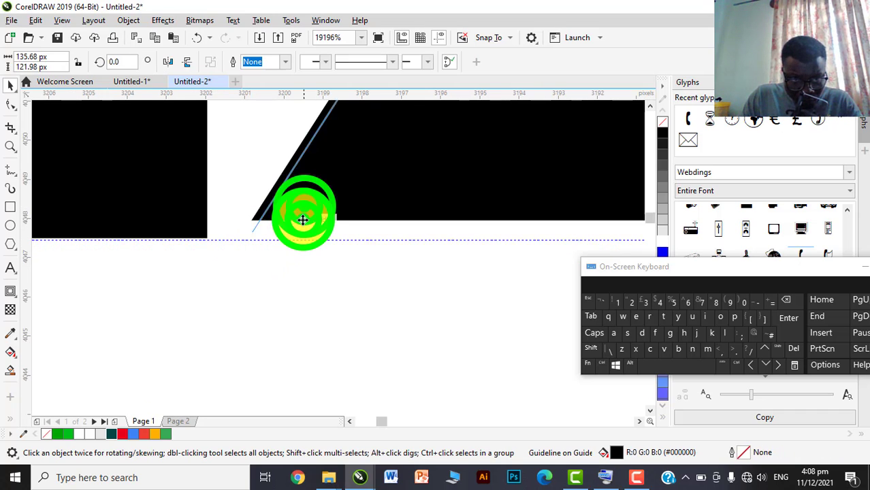
pyautogui.scroll(-4, 254, 299)
pyautogui.scroll(4, 259, 293)
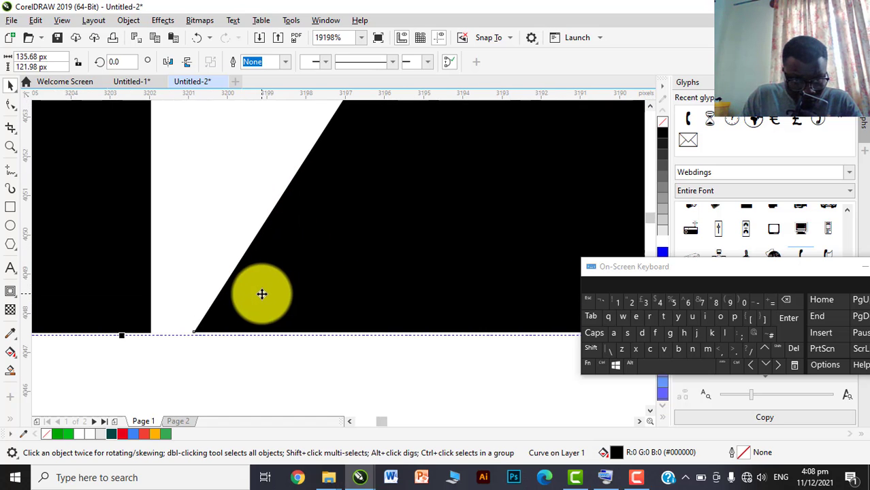
pyautogui.moveTo(260, 294); pyautogui.dragTo(228, 299)
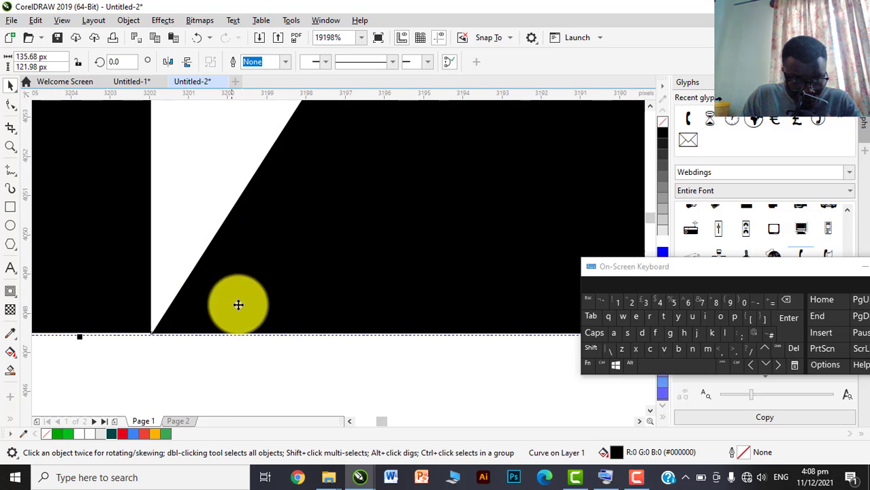
# Inspect the x's joins with the E and compare its shape with the reference FedEx logo
pyautogui.scroll(-6, 237, 305)
pyautogui.scroll(2, 259, 306)
pyautogui.scroll(-6, 262, 180)
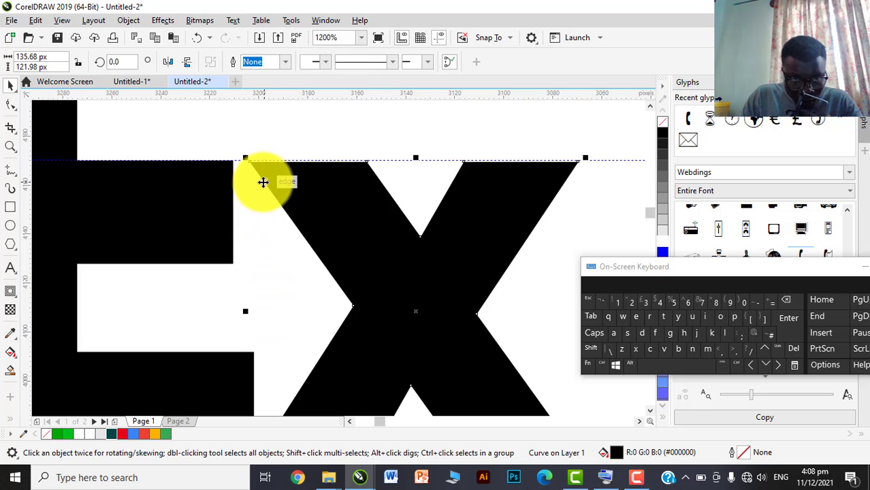
pyautogui.scroll(2, 319, 224)
pyautogui.scroll(2, 411, 231)
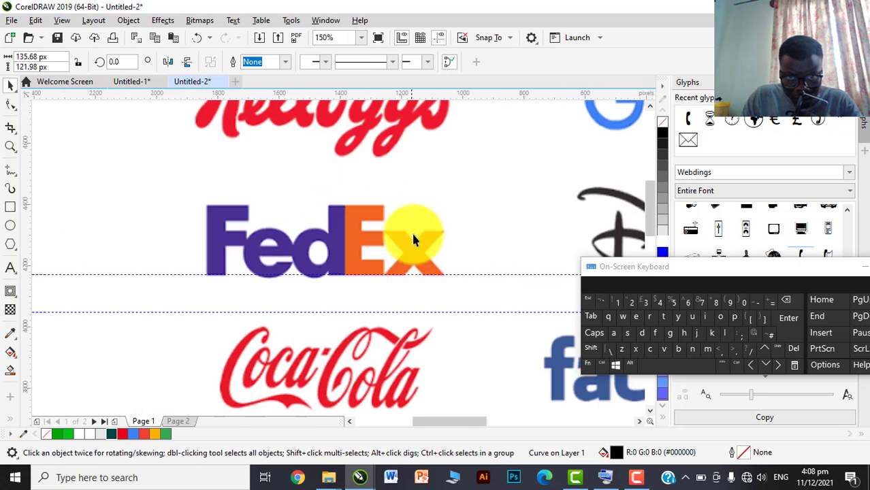
pyautogui.scroll(-4, 484, 241)
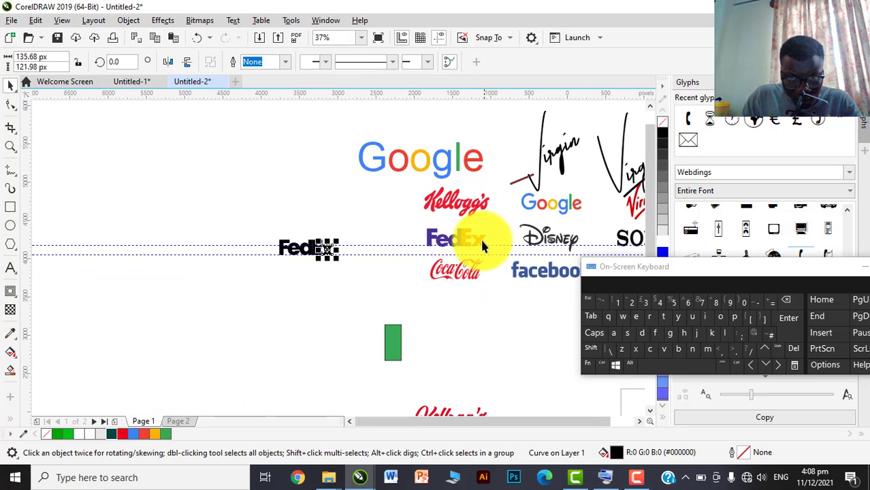
pyautogui.scroll(2, 481, 243)
pyautogui.scroll(-5, 483, 243)
pyautogui.scroll(5, 455, 243)
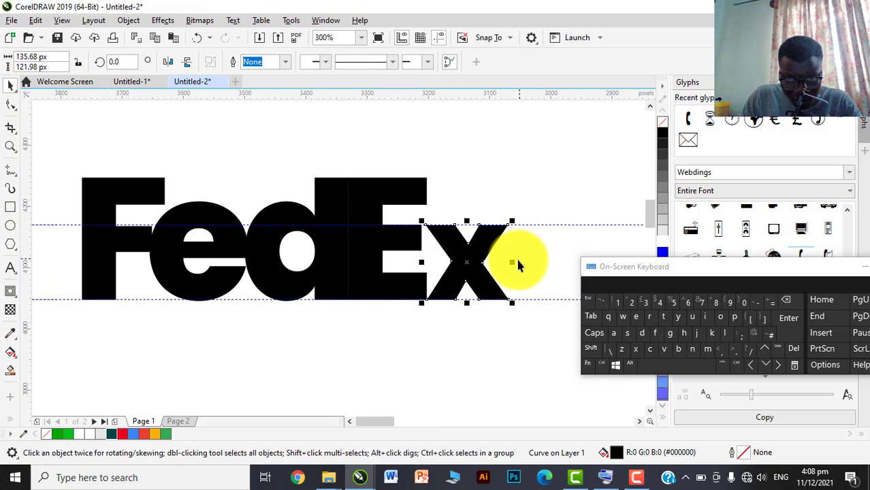
# Widen the x slightly and extend its upper-left corner node to the top corner of the E's middle arm
pyautogui.moveTo(516, 260); pyautogui.dragTo(519, 259)
pyautogui.scroll(2, 477, 248)
pyautogui.doubleClick(320, 182)
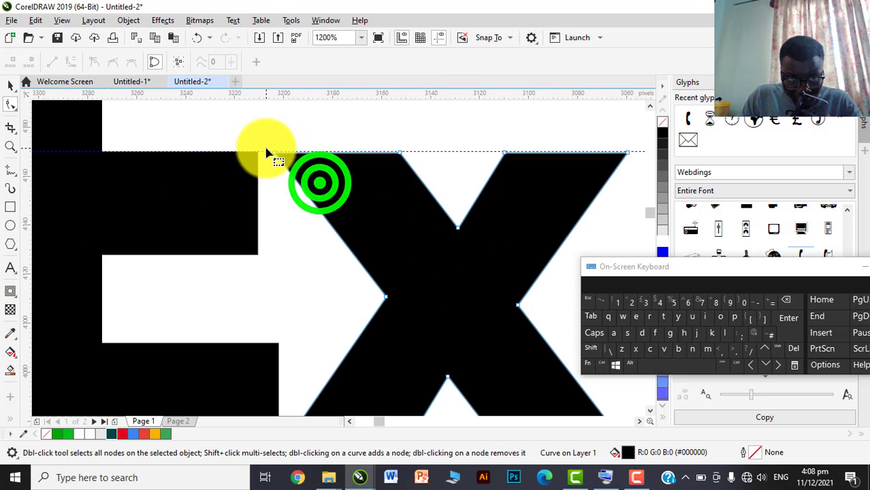
pyautogui.scroll(1, 272, 155)
pyautogui.moveTo(282, 159); pyautogui.dragTo(248, 160)
# Raise the inner corner node of the x's upper-left arm to the upper guideline
pyautogui.scroll(-2, 204, 173)
pyautogui.scroll(2, 225, 177)
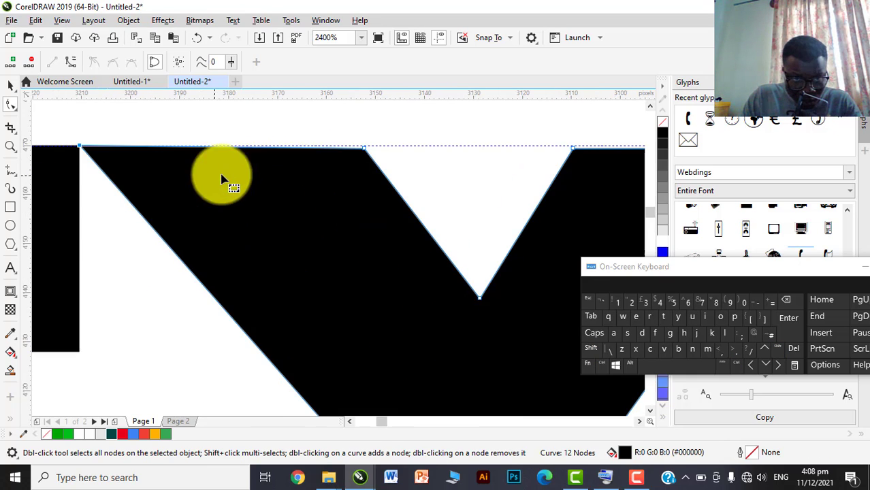
pyautogui.scroll(1, 378, 136)
pyautogui.click(340, 163)
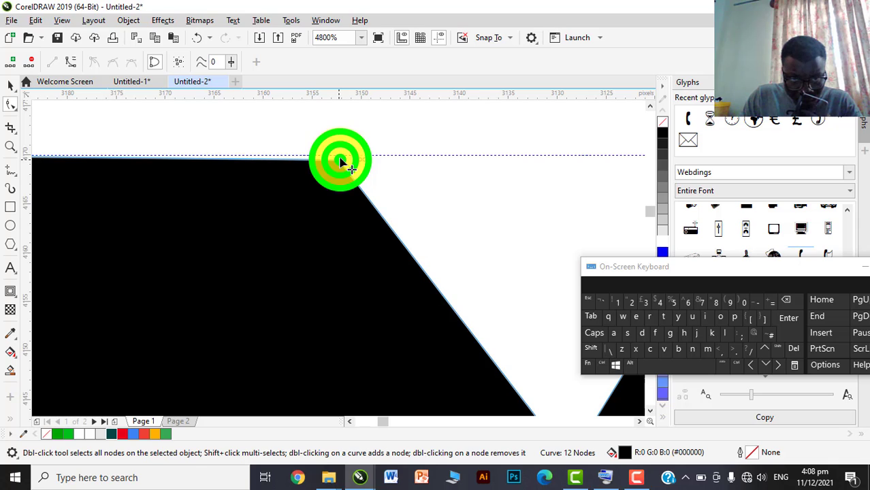
pyautogui.moveTo(340, 160); pyautogui.dragTo(335, 160)
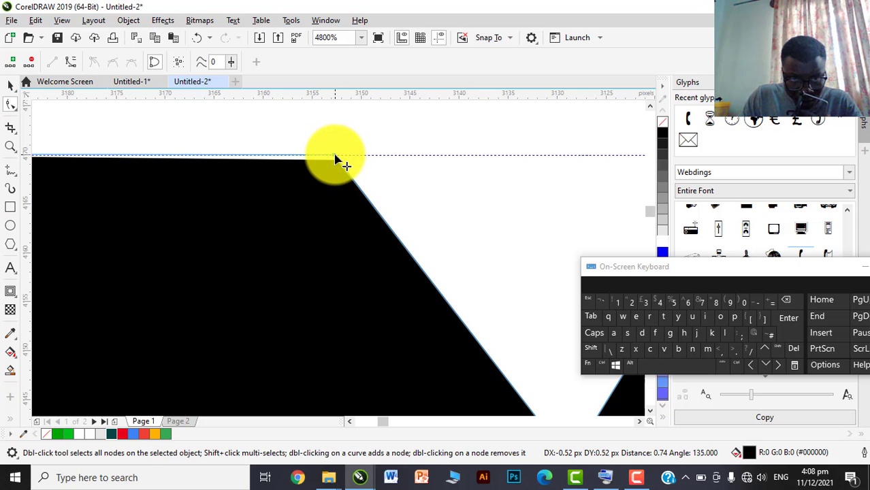
# Raise the inner and outer corner nodes of the x's upper-right arm to the upper guideline
pyautogui.scroll(-3, 214, 189)
pyautogui.scroll(4, 301, 194)
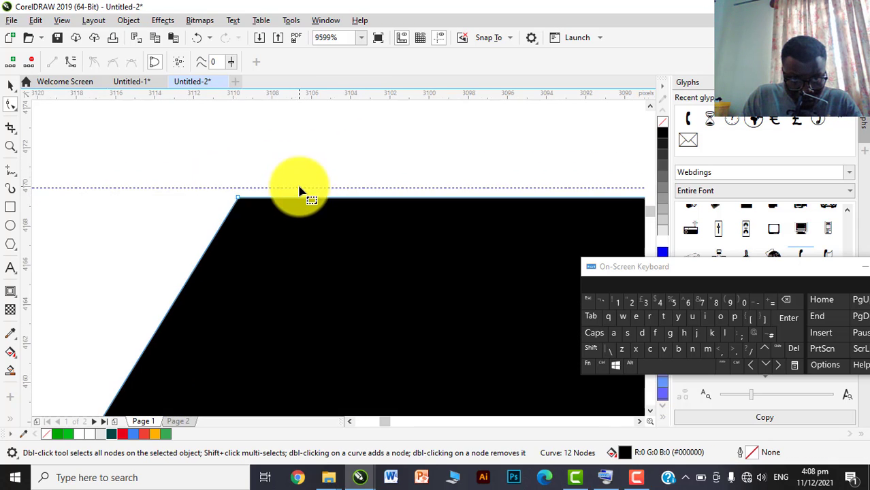
pyautogui.moveTo(238, 198); pyautogui.dragTo(246, 191)
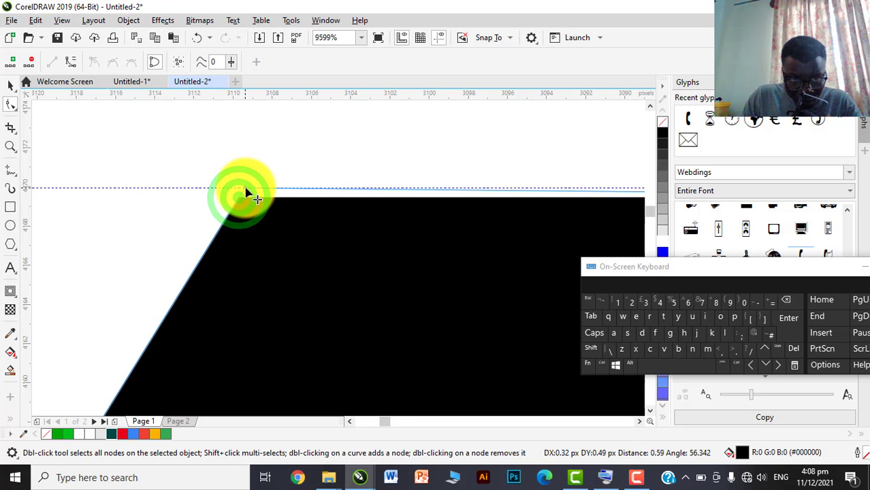
pyautogui.scroll(-2, 246, 192)
pyautogui.scroll(4, 463, 201)
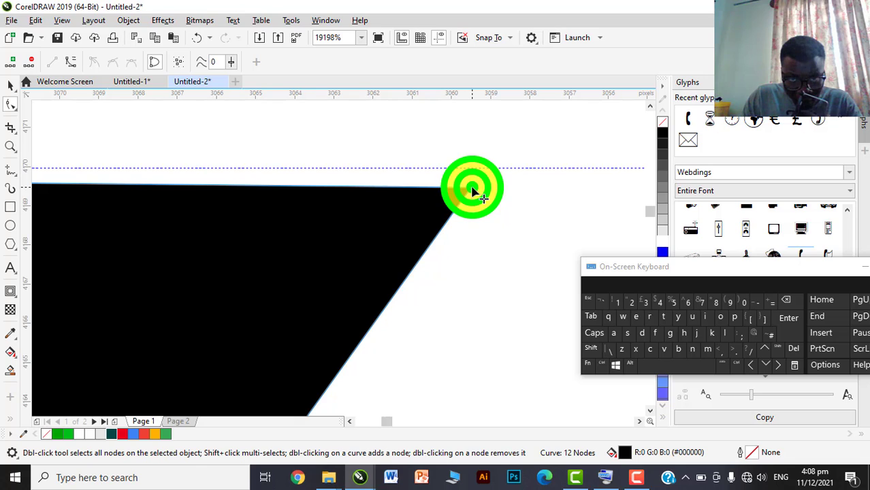
pyautogui.moveTo(472, 191); pyautogui.dragTo(485, 168)
pyautogui.scroll(-5, 463, 184)
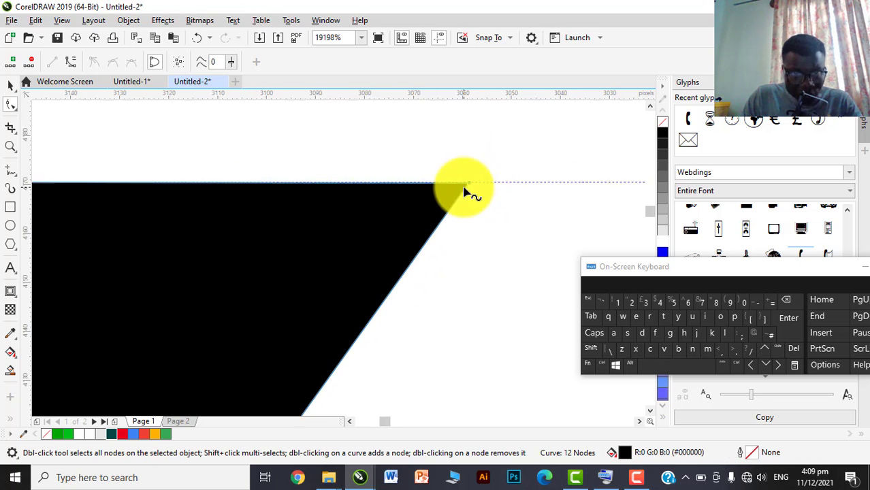
pyautogui.press('space')
pyautogui.click(382, 150)
pyautogui.scroll(-1, 342, 227)
pyautogui.scroll(-4, 347, 235)
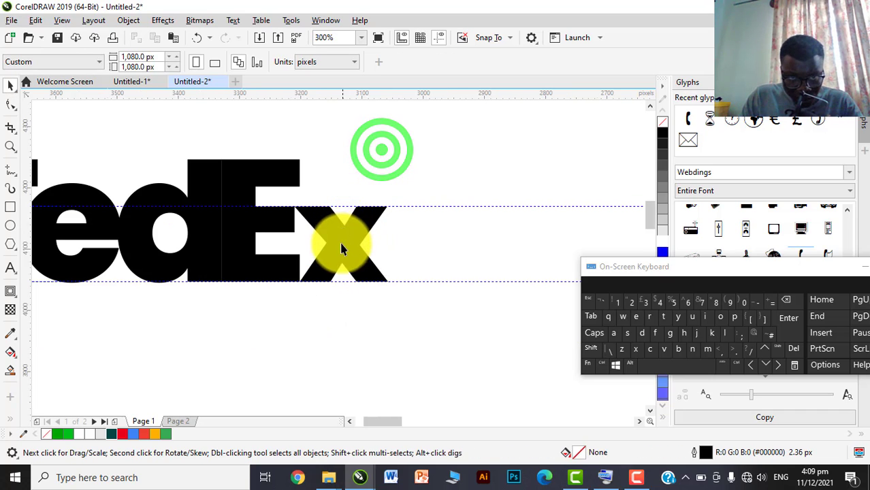
# Adjust the two bottom nodes of the x's right foot at the baseline guideline and compare the wordmark with the reference FedEx logo
pyautogui.scroll(3, 337, 245)
pyautogui.scroll(-5, 354, 248)
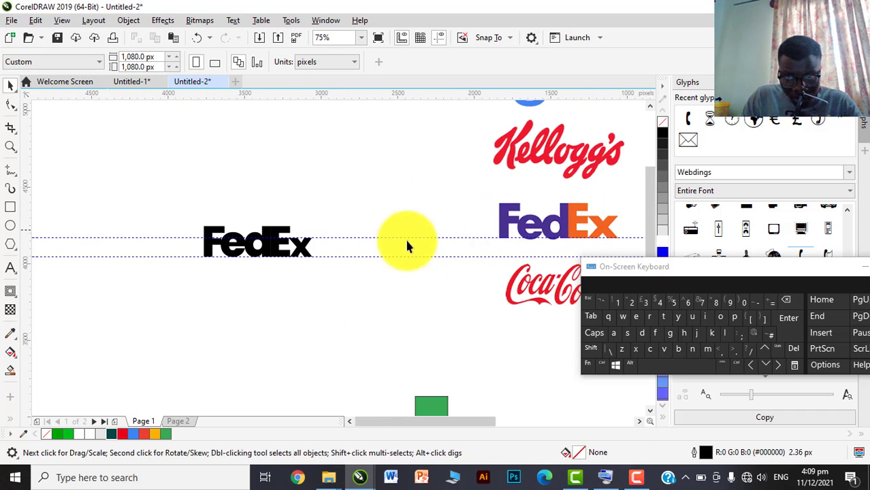
pyautogui.scroll(6, 406, 245)
pyautogui.click(247, 200)
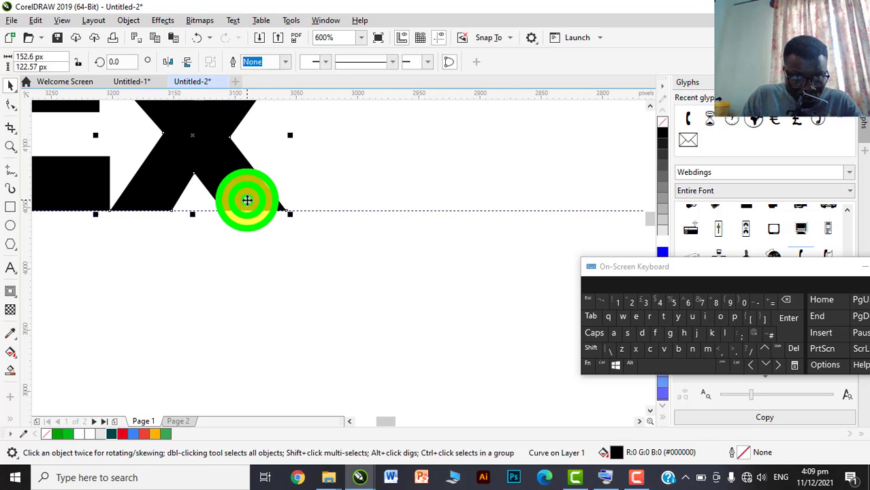
pyautogui.press('F10')
pyautogui.scroll(1, 279, 209)
pyautogui.click(296, 211)
pyautogui.moveTo(300, 211); pyautogui.dragTo(297, 211)
pyautogui.moveTo(170, 215); pyautogui.dragTo(174, 213)
pyautogui.scroll(-2, 259, 232)
pyautogui.press('space')
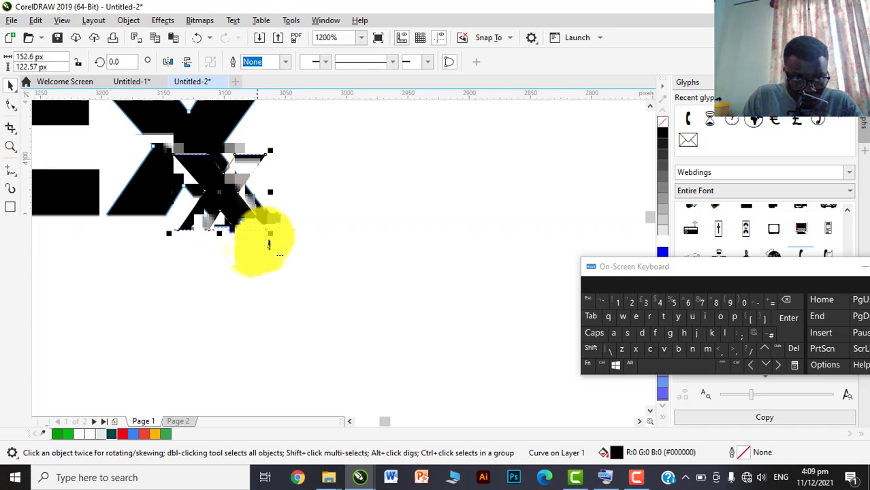
pyautogui.click(298, 242)
pyautogui.scroll(-1, 298, 226)
pyautogui.scroll(2, 283, 183)
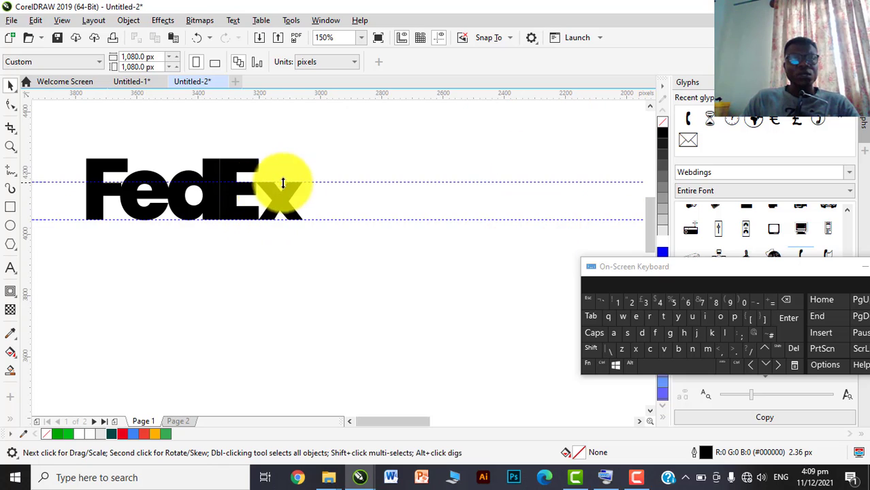
pyautogui.scroll(-1, 279, 190)
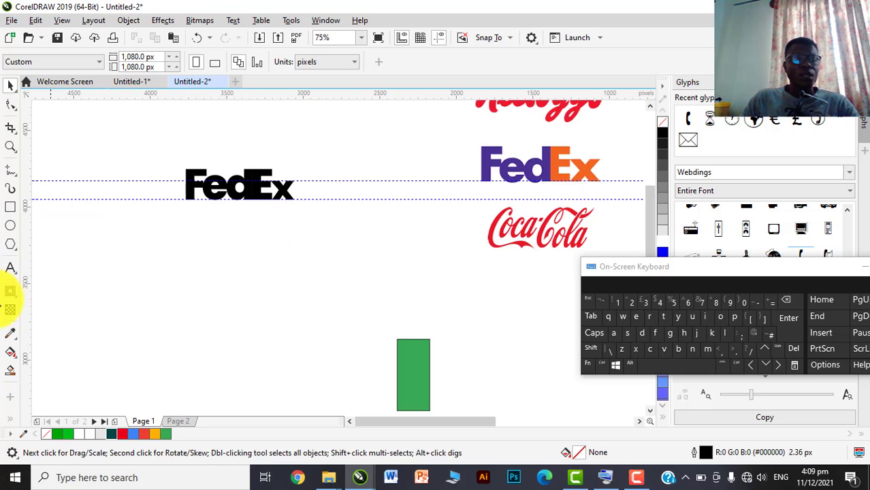
# Sample the orange #F16421 from the reference FedEx logo with the color eyedropper and fill the E and x of the recreated wordmark with it
pyautogui.click(22, 331)
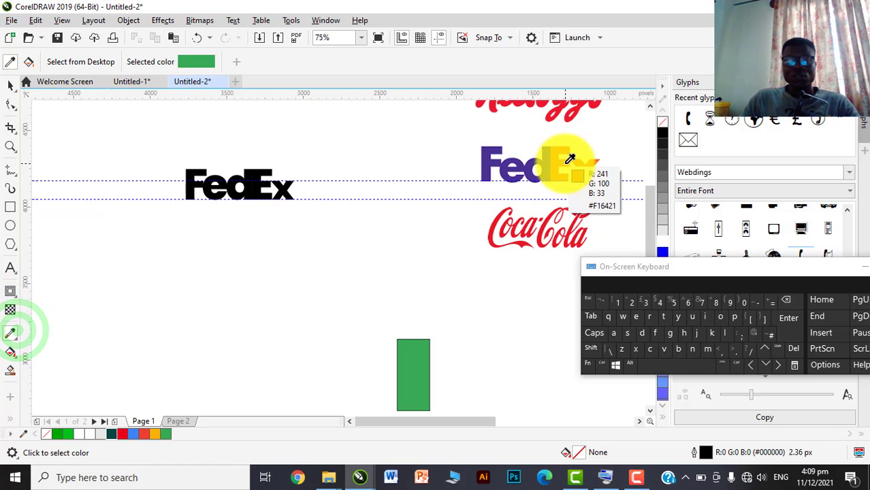
pyautogui.click(564, 165)
pyautogui.scroll(3, 281, 204)
pyautogui.scroll(-2, 446, 175)
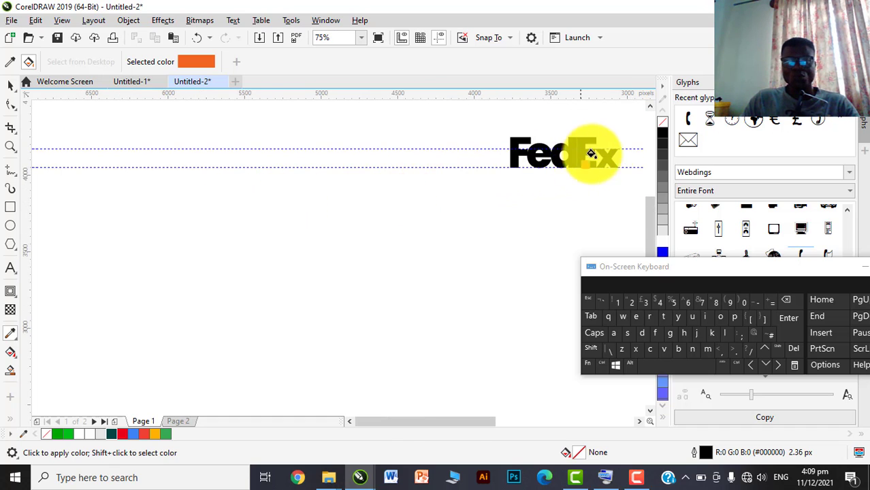
pyautogui.scroll(3, 599, 151)
pyautogui.click(621, 157)
pyautogui.scroll(-3, 202, 207)
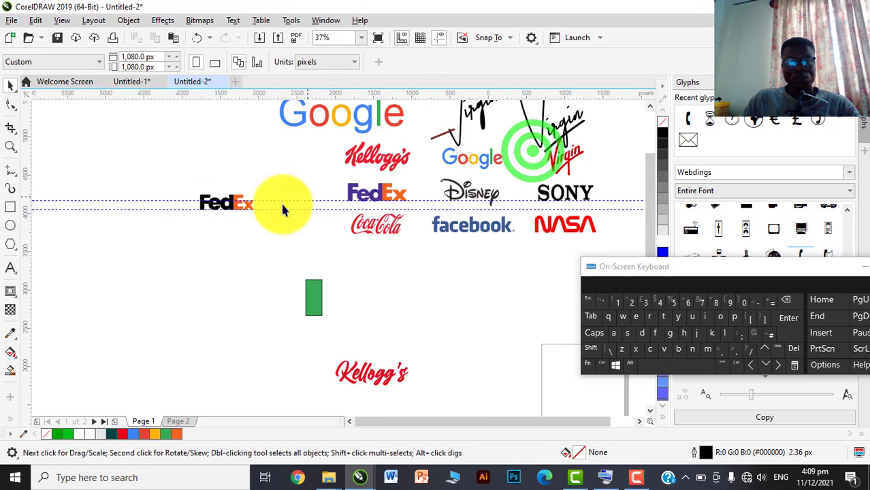
# Sample the purple #4A3193 from the reference FedEx logo, fill the recreated F, e and d with it, and return to the Pick tool with nothing selected
pyautogui.click(10, 332)
pyautogui.scroll(1, 409, 194)
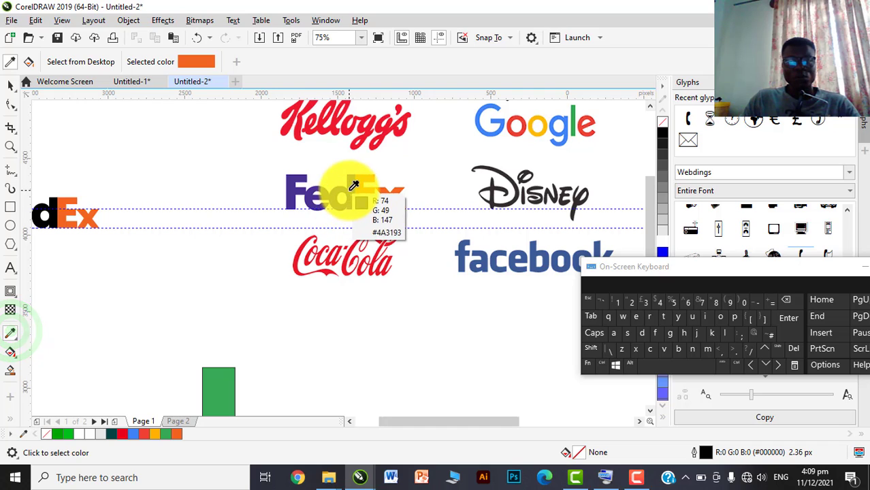
pyautogui.click(349, 189)
pyautogui.scroll(-1, 378, 201)
pyautogui.scroll(2, 170, 211)
pyautogui.click(243, 196)
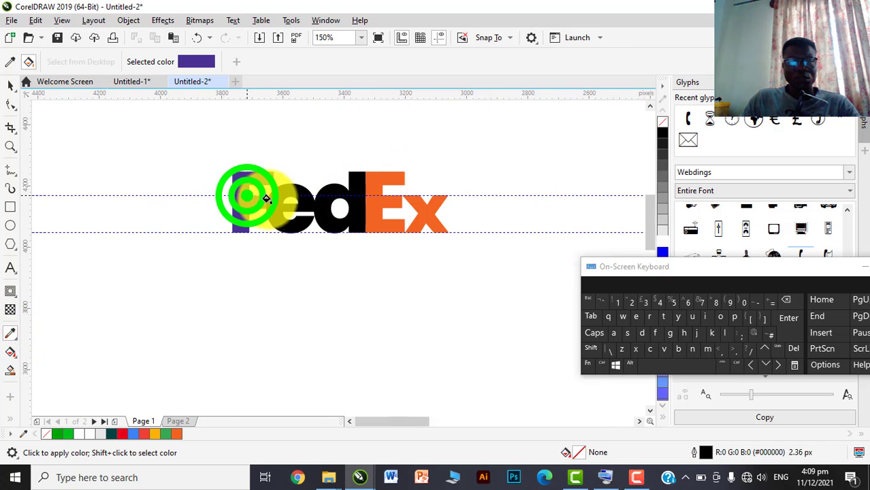
pyautogui.click(282, 200)
pyautogui.click(320, 202)
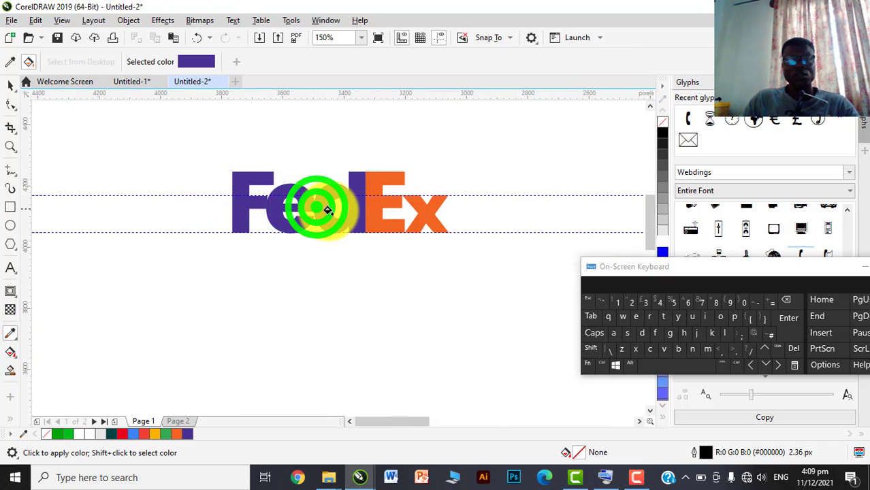
pyautogui.scroll(-1, 320, 205)
pyautogui.click(11, 85)
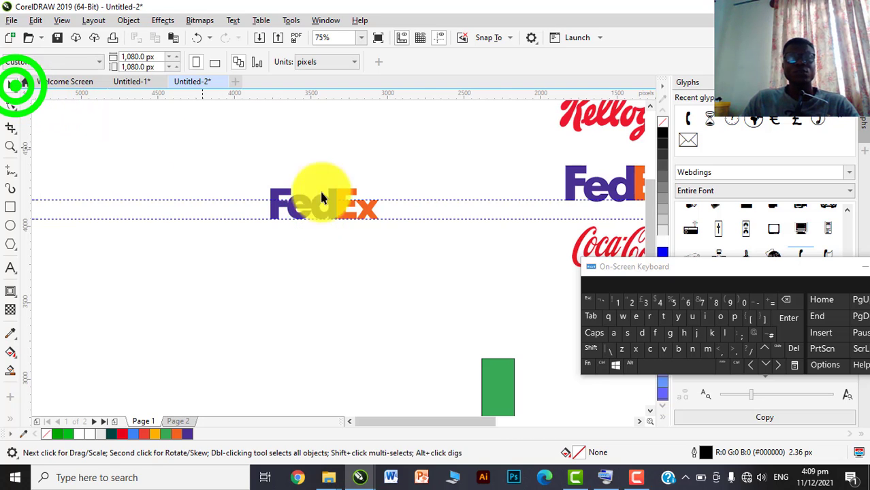
pyautogui.click(380, 166)
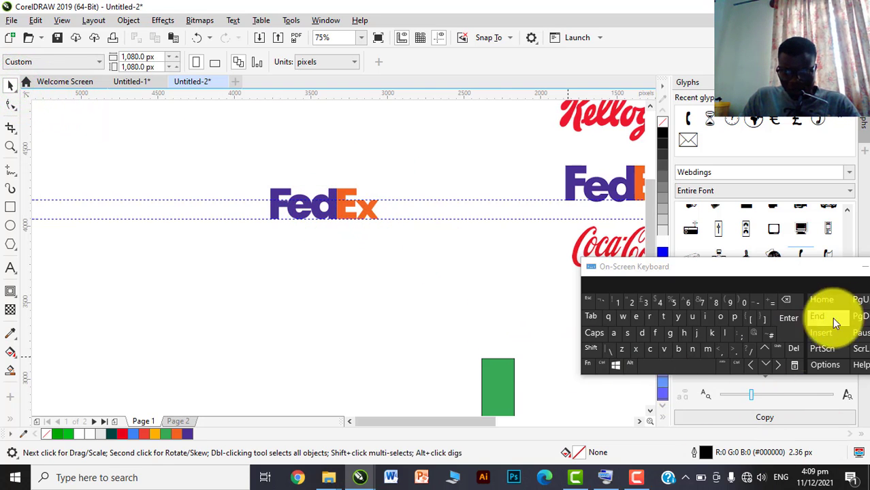